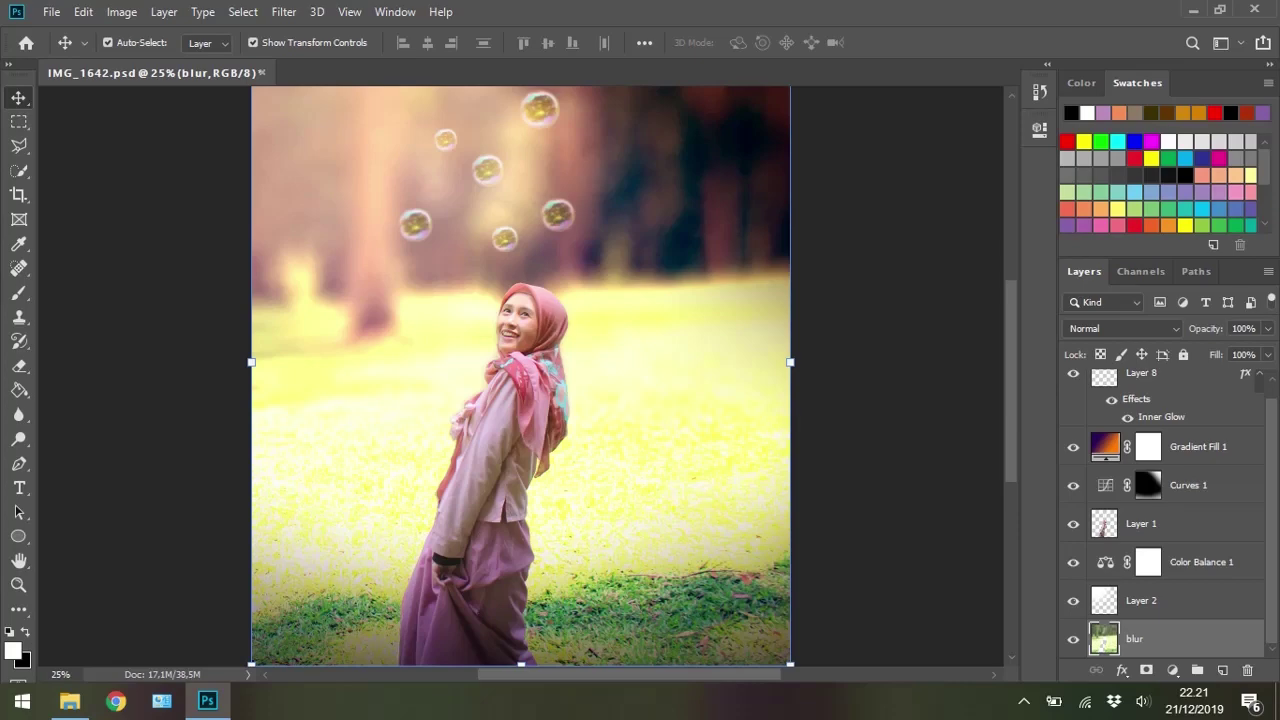
Set Gradient Fill 1 to Soft Light at 50% opacity and bring up the File menu
click(656, 284)
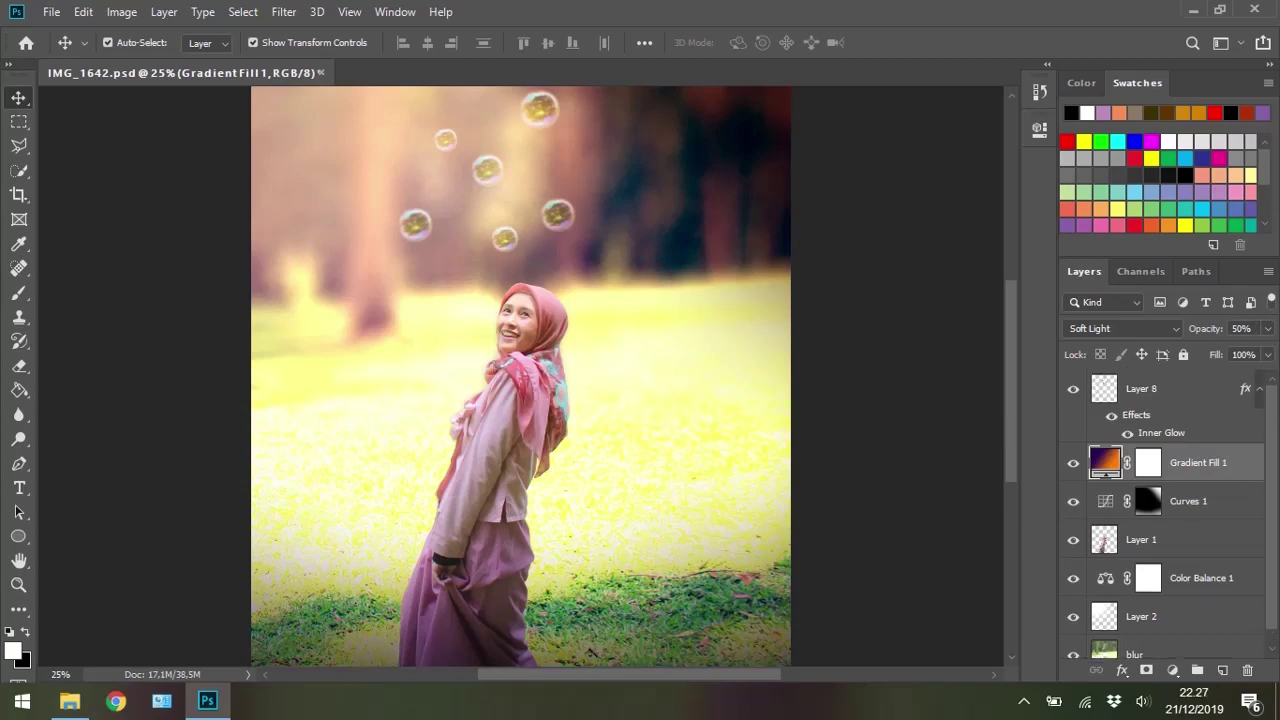
click(58, 13)
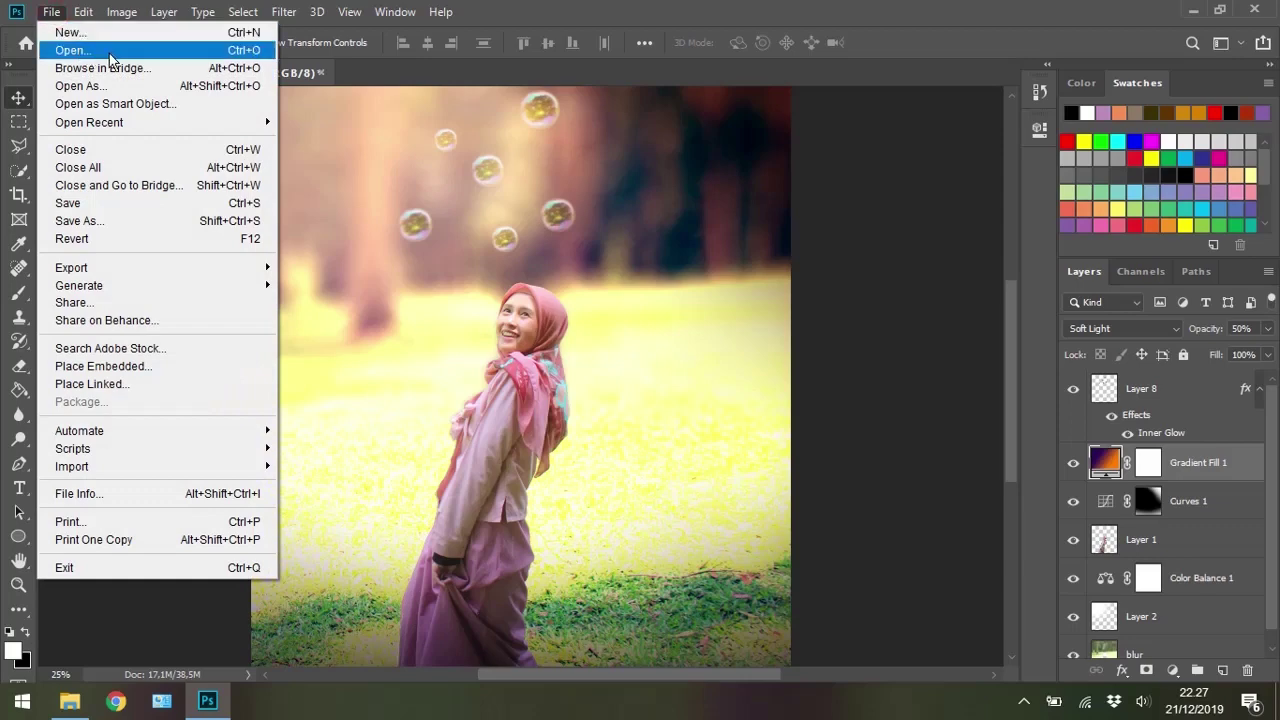
Open IMG_1642.JPG as its own document and unlock its background layer
click(110, 60)
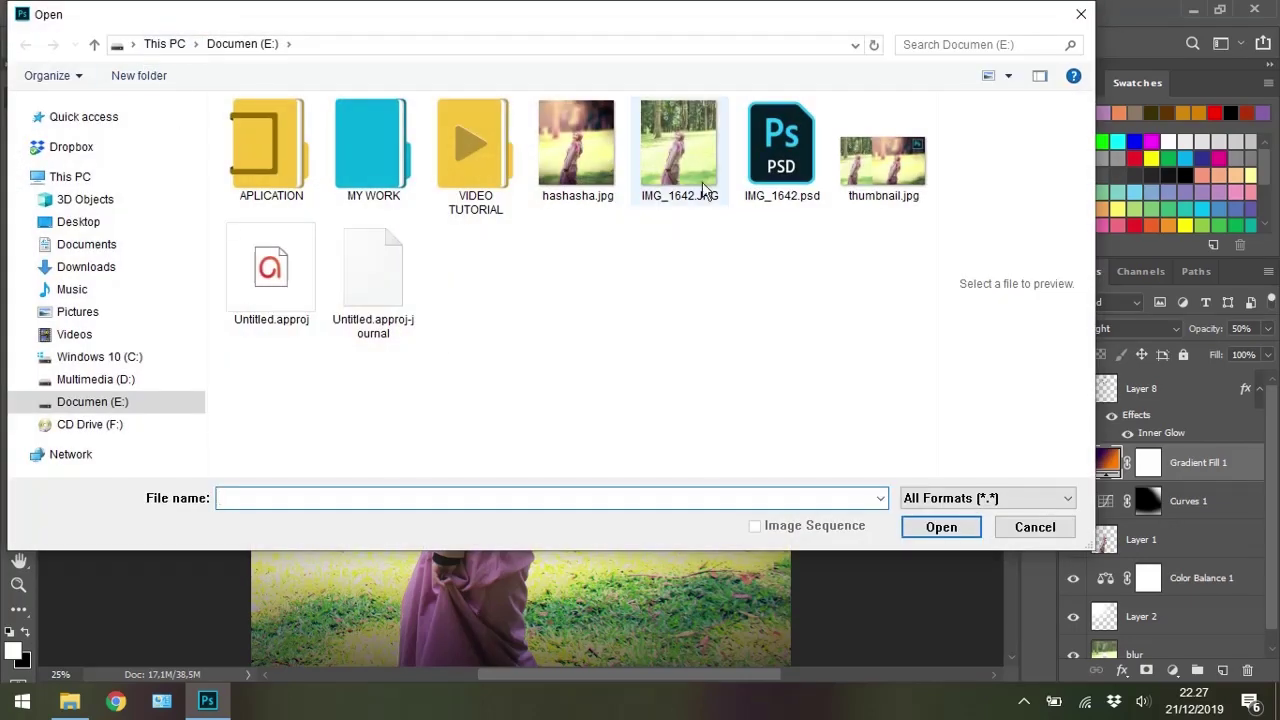
click(703, 186)
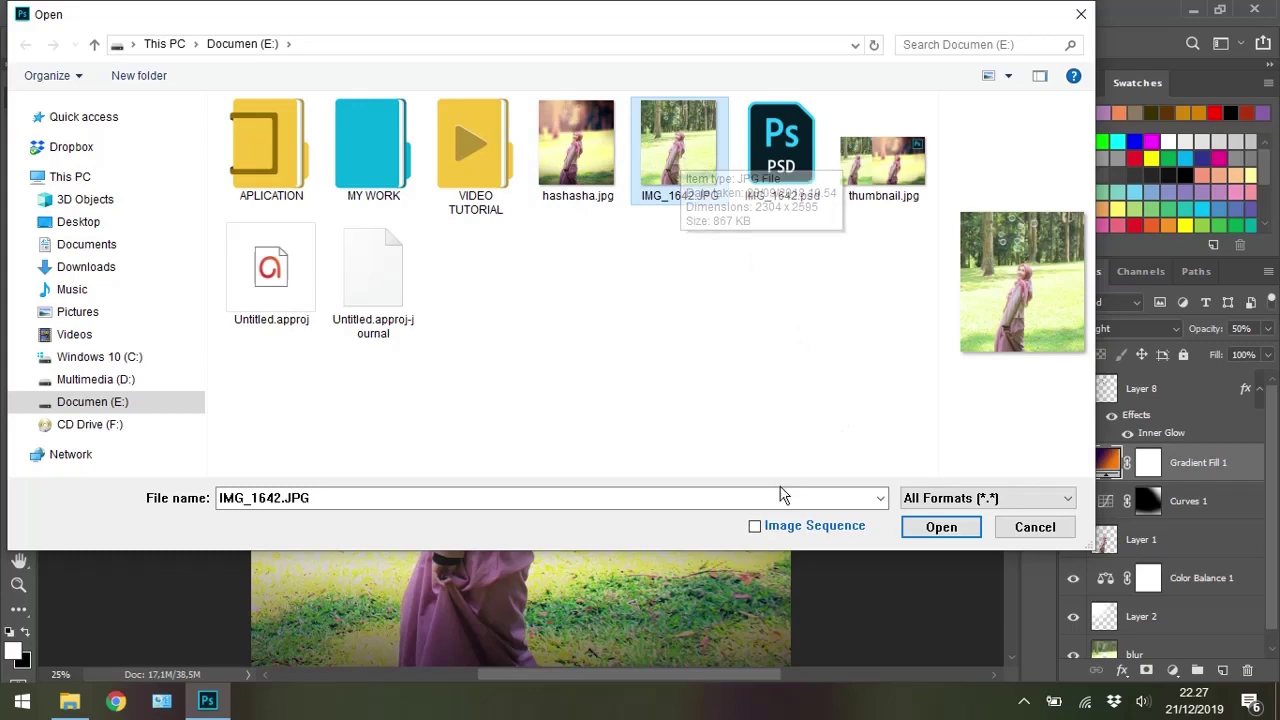
click(941, 528)
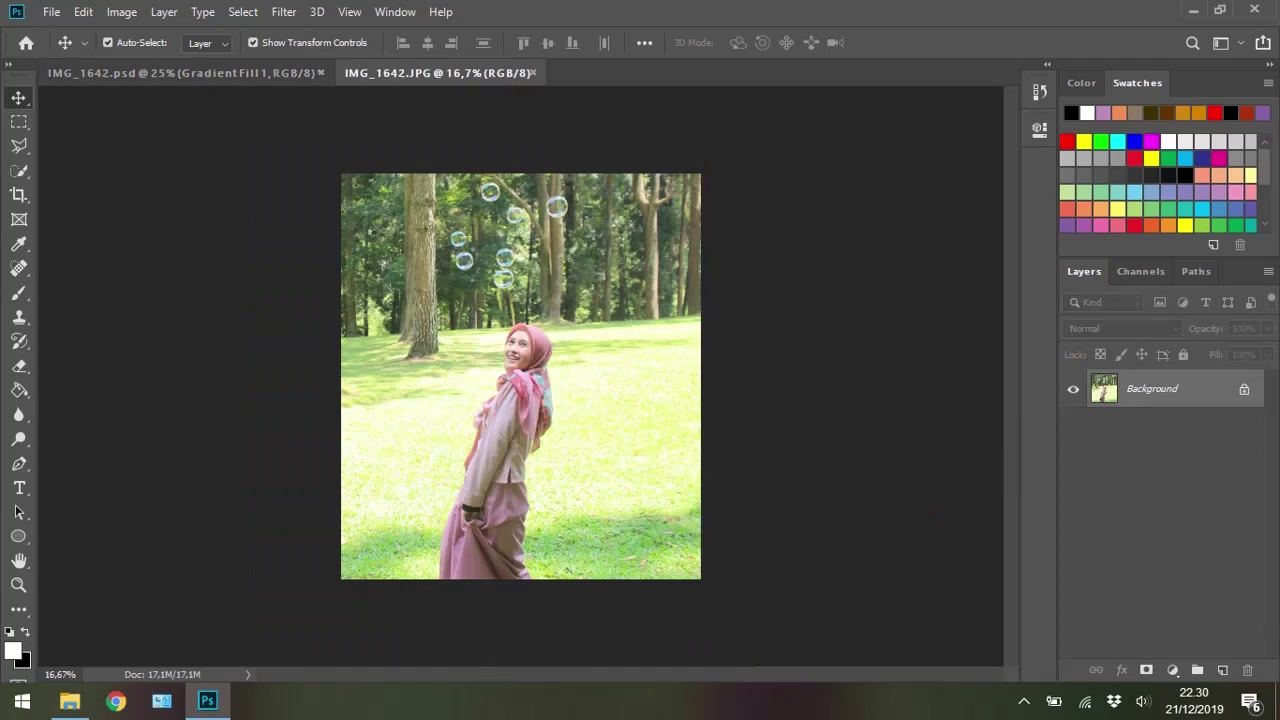
click(1245, 399)
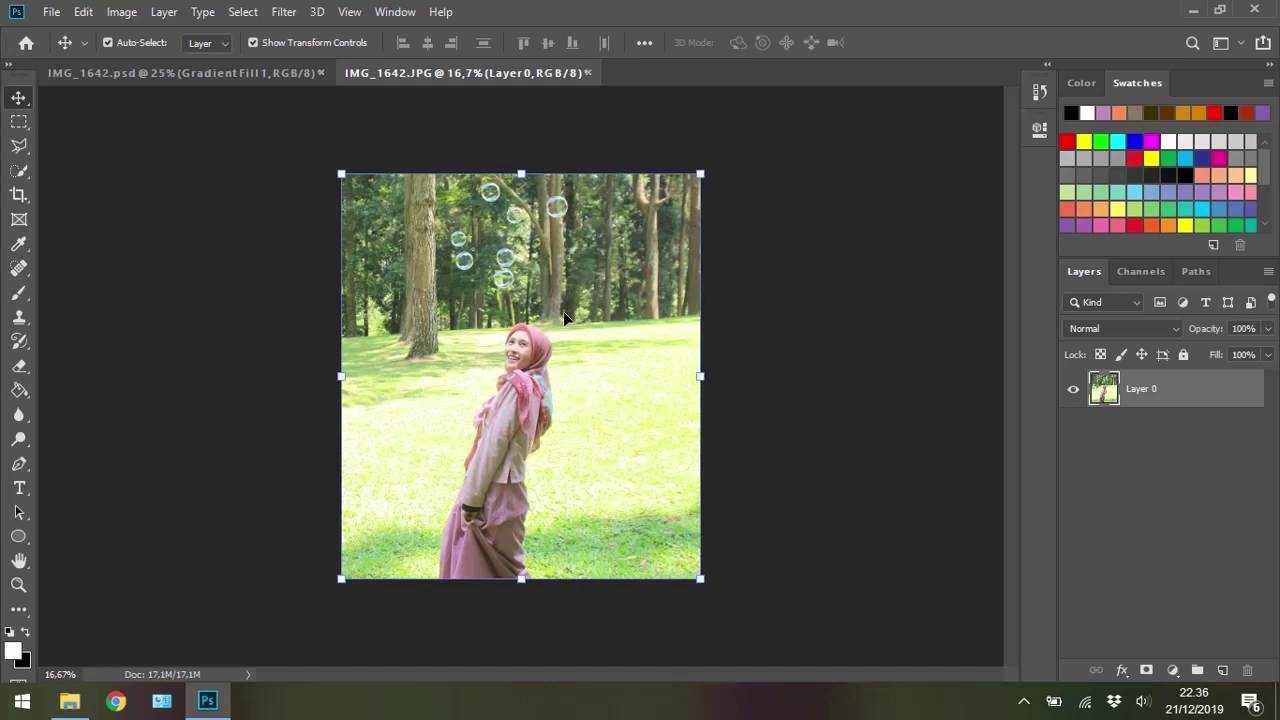
Show the lasso tool variants for the unlocked Layer 0 of IMG_1642.JPG
click(17, 147)
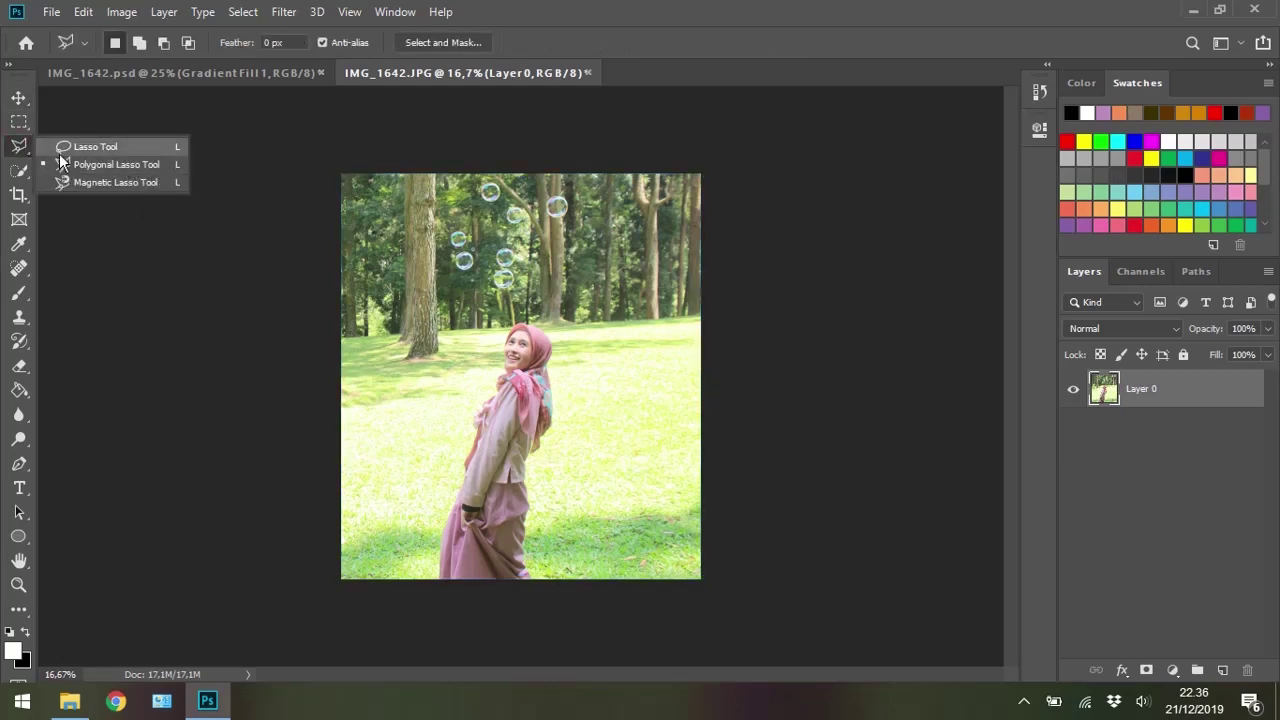
At 50% zoom, start a Magnetic Lasso outline at the dress hem, tracing upward
click(145, 165)
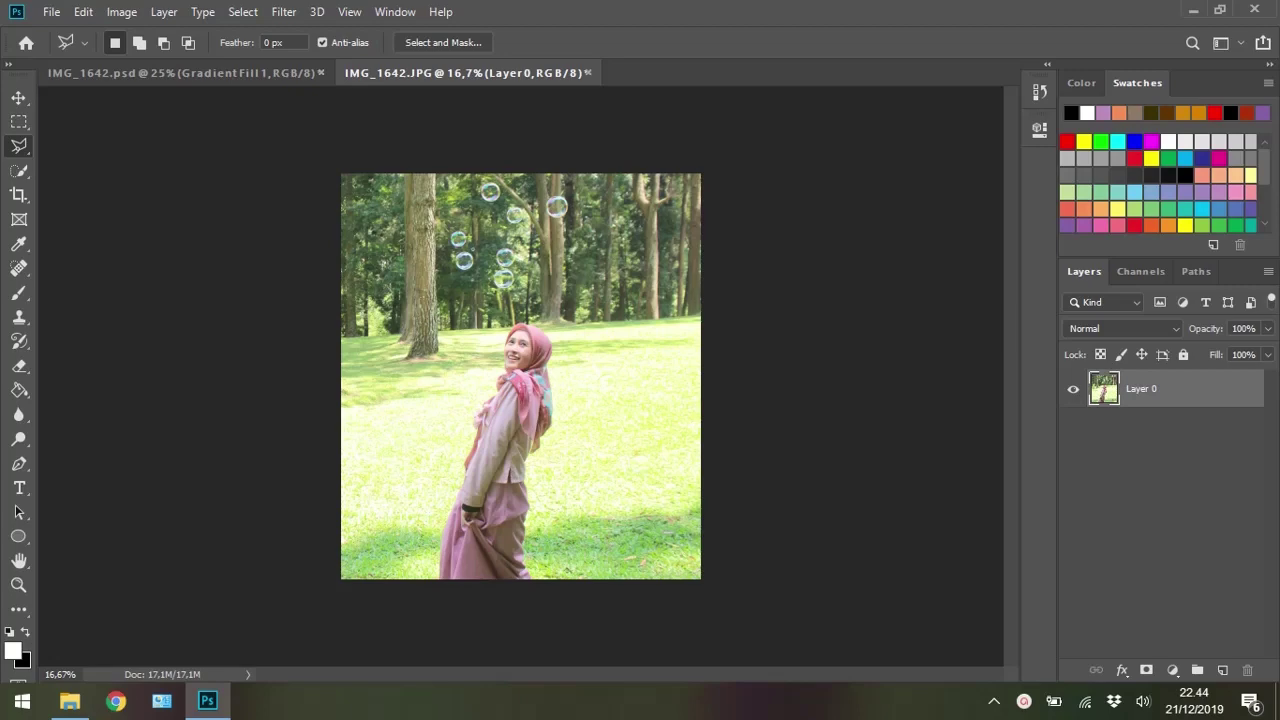
key(ctrl+plus)
key(ctrl+plus)
key(ctrl+plus)
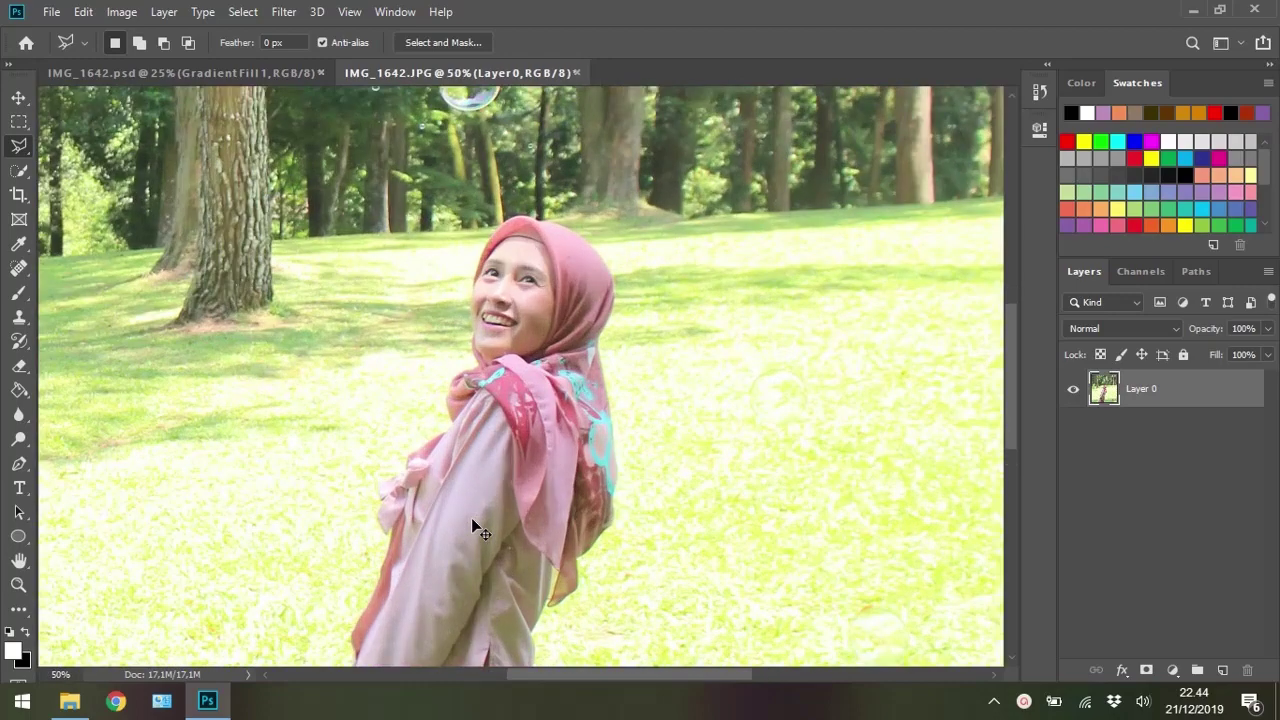
mouse_move(1013, 343)
mouse_down()
mouse_move(1007, 458)
mouse_move(1002, 429)
mouse_up()
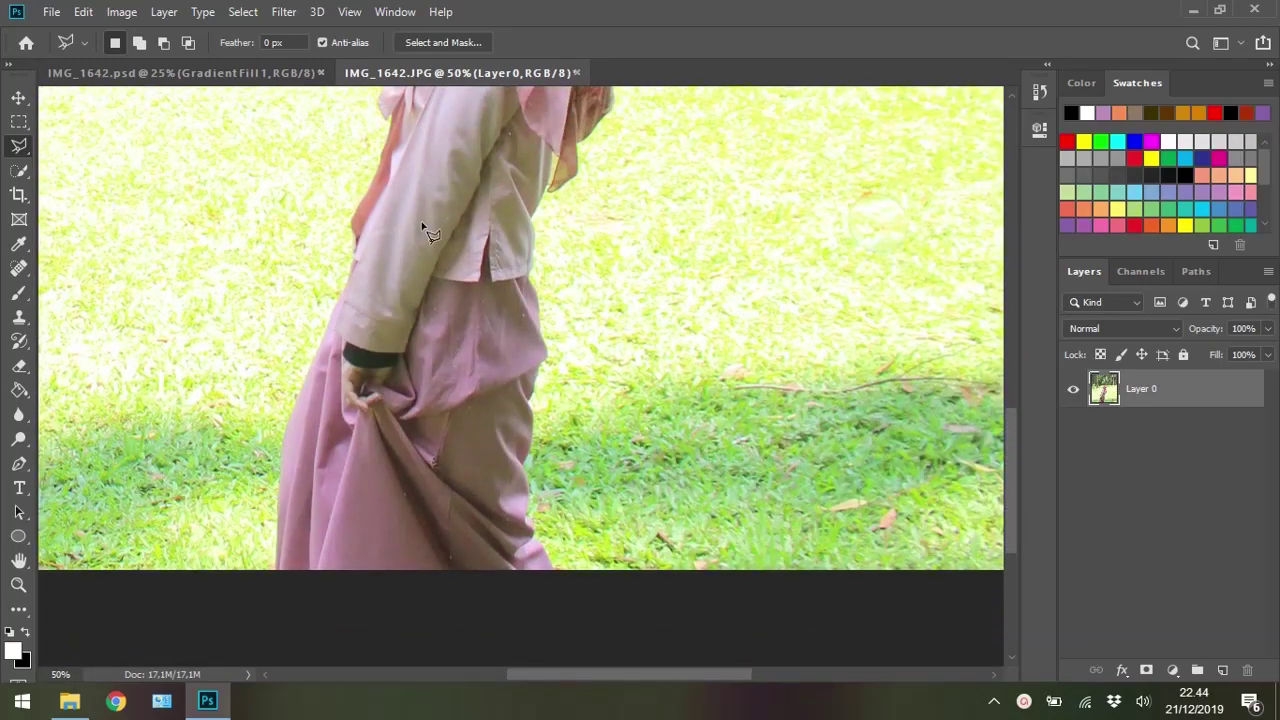
click(276, 576)
scroll(380, 106, up, 2)
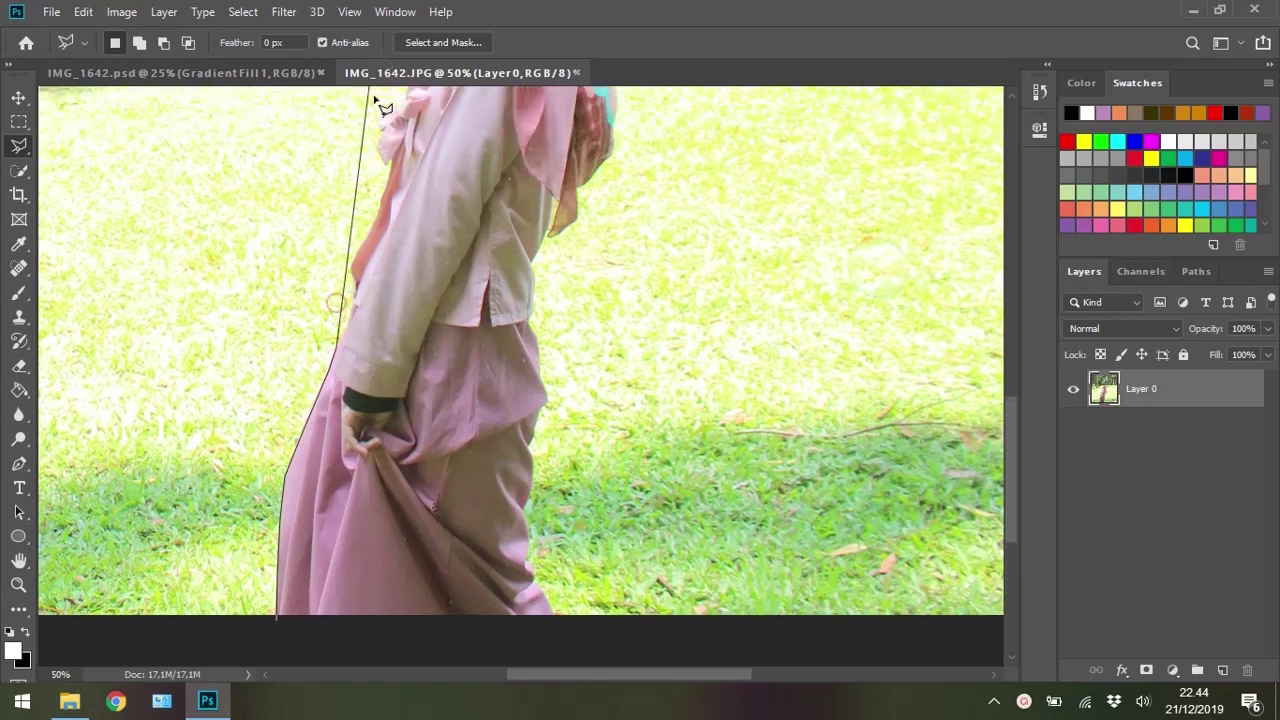
scroll(395, 212, up, 2)
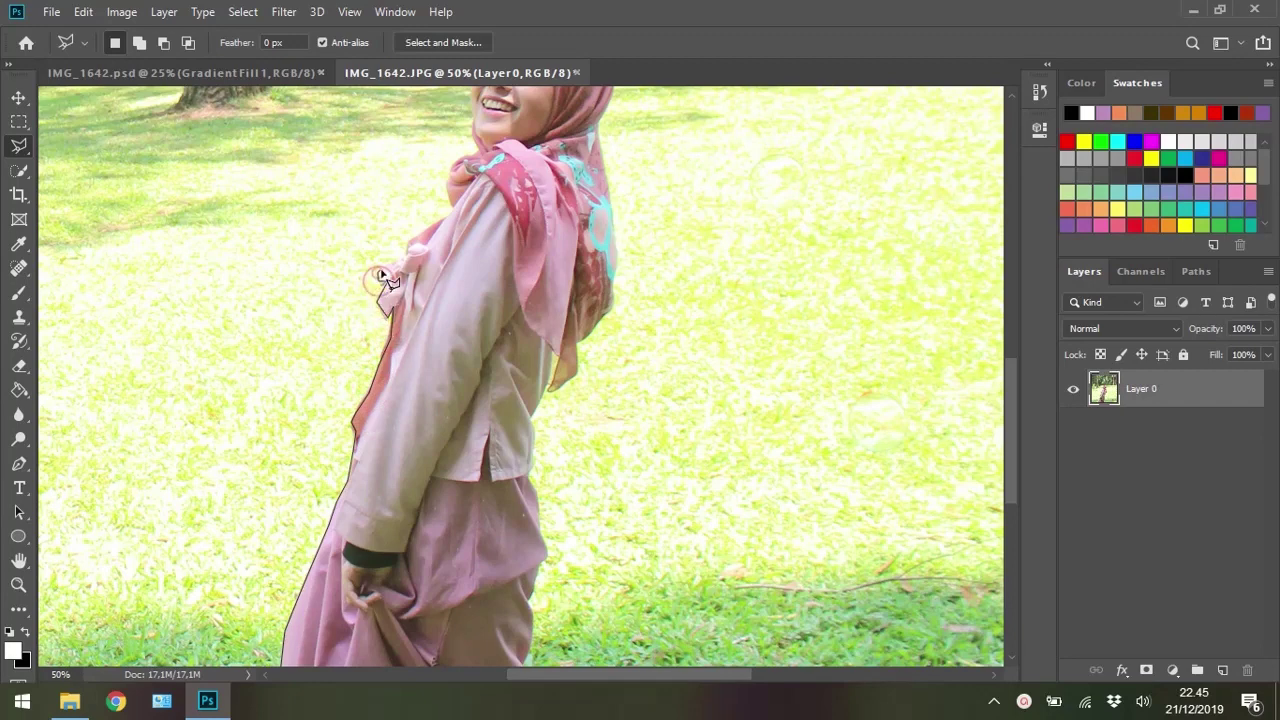
Trace the Magnetic Lasso around the woman's head and down her trousers, closing it at the start point
scroll(400, 272, up, 3)
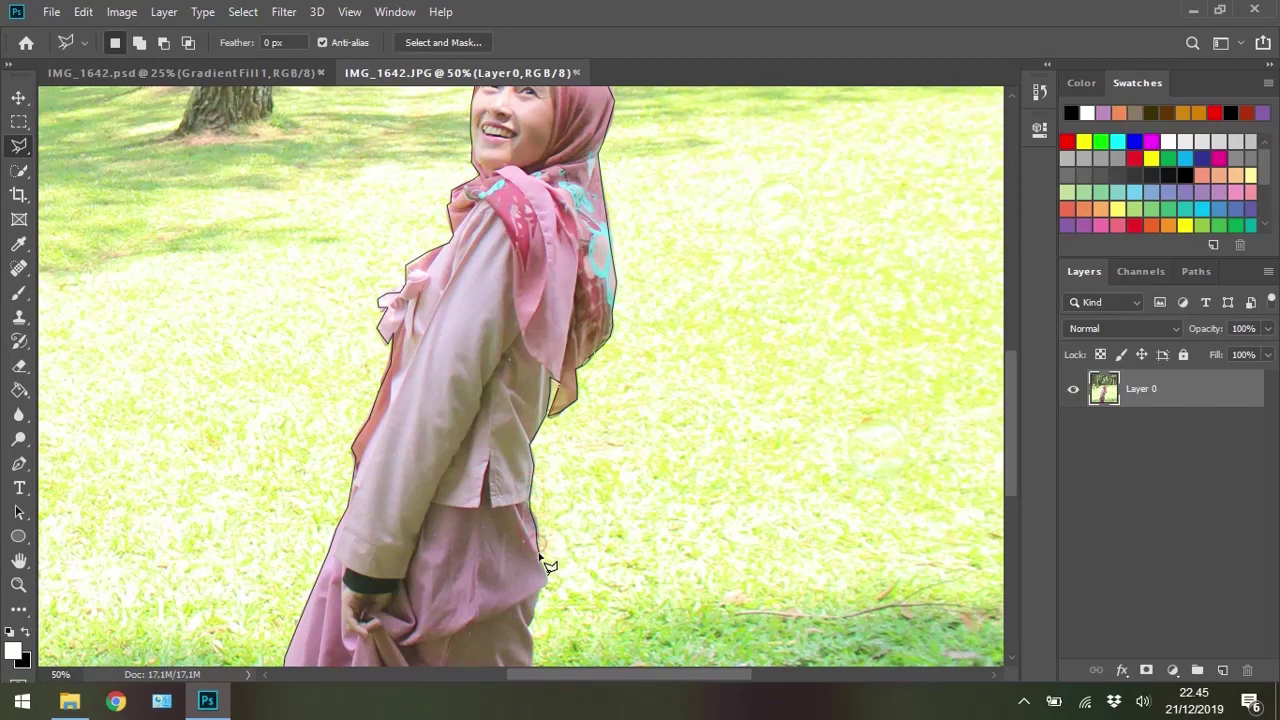
scroll(549, 566, down, 1)
scroll(549, 566, down, 2)
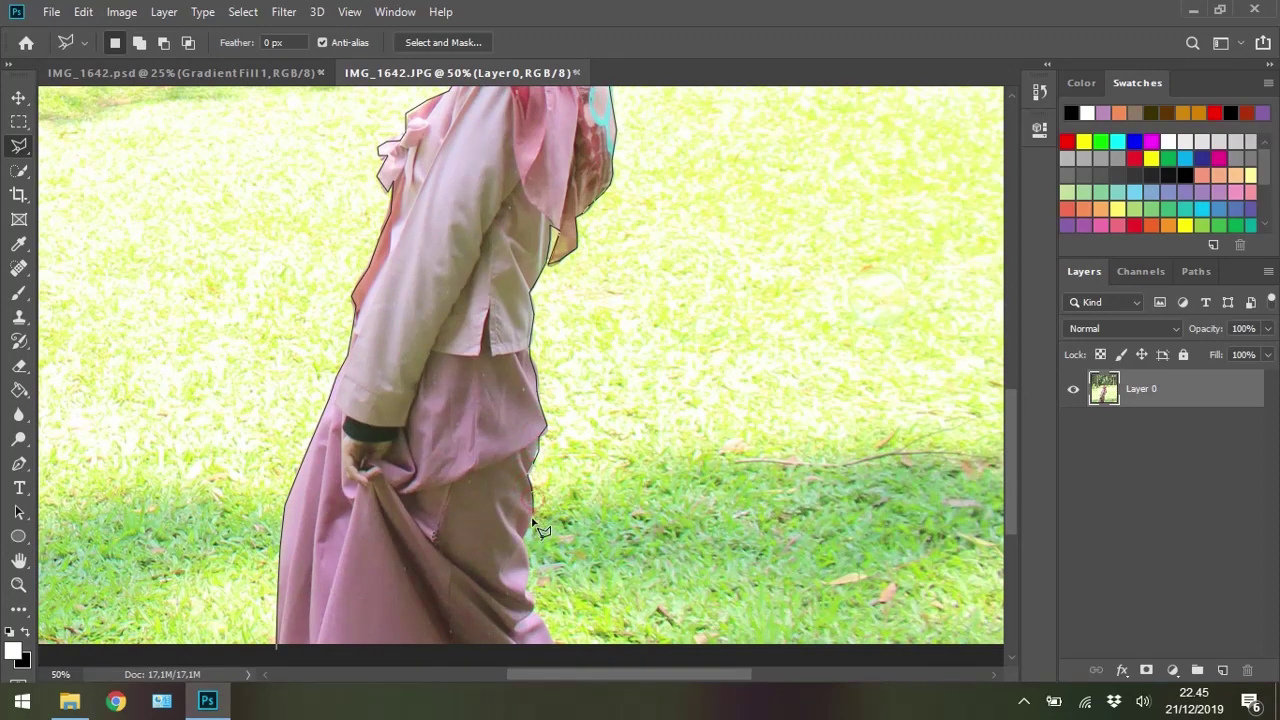
scroll(540, 557, down, 1)
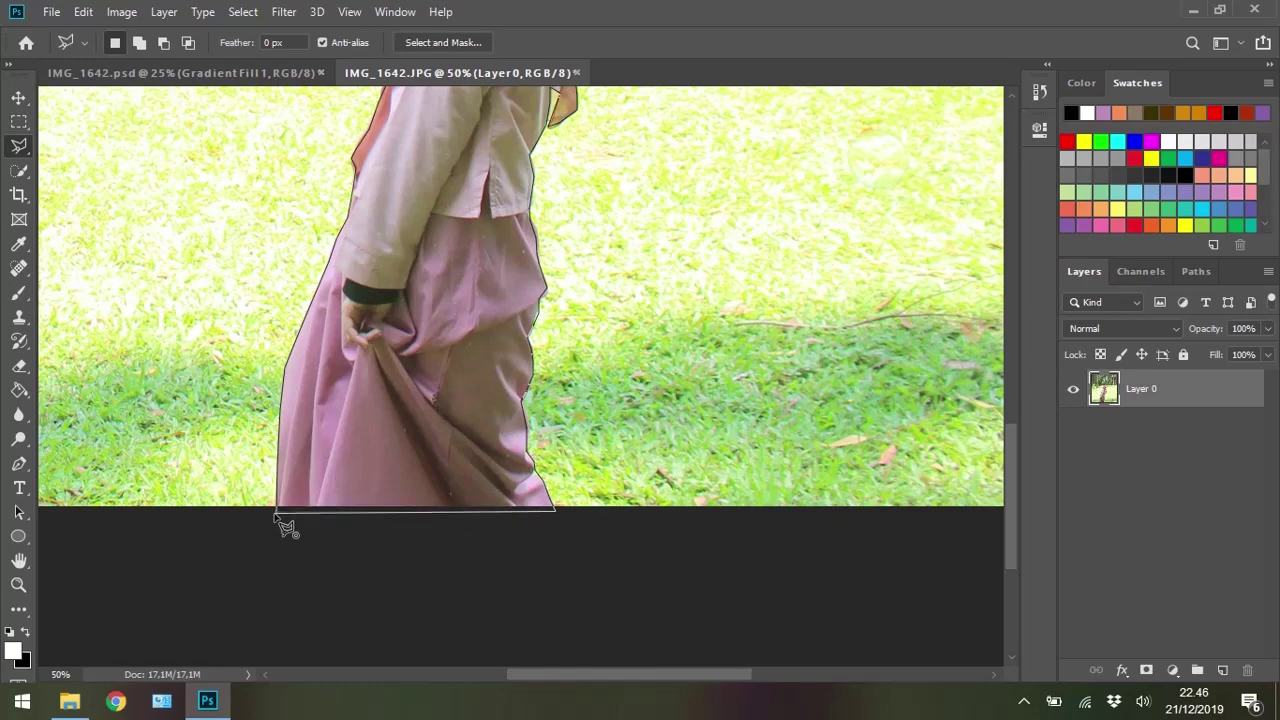
click(275, 515)
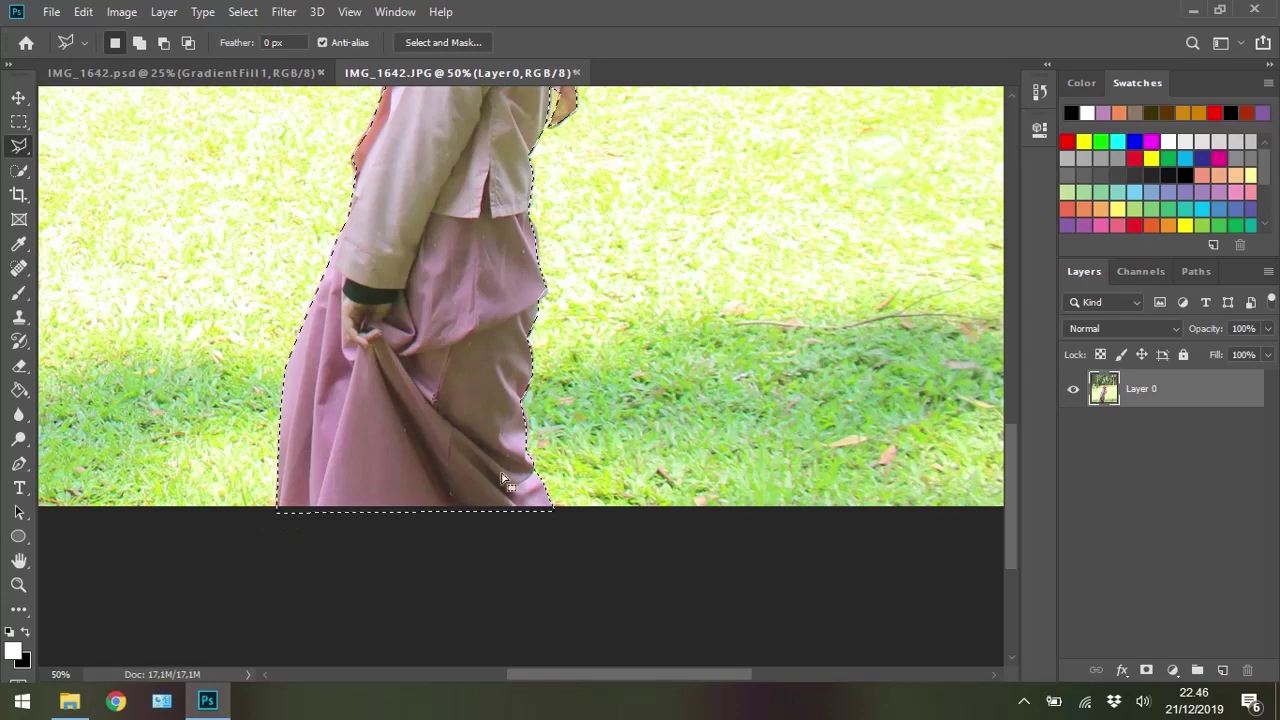
Zoom out to 25% and cut the selected woman out of Layer 0
scroll(508, 462, up, 1)
scroll(507, 455, up, 3)
scroll(507, 455, up, 2)
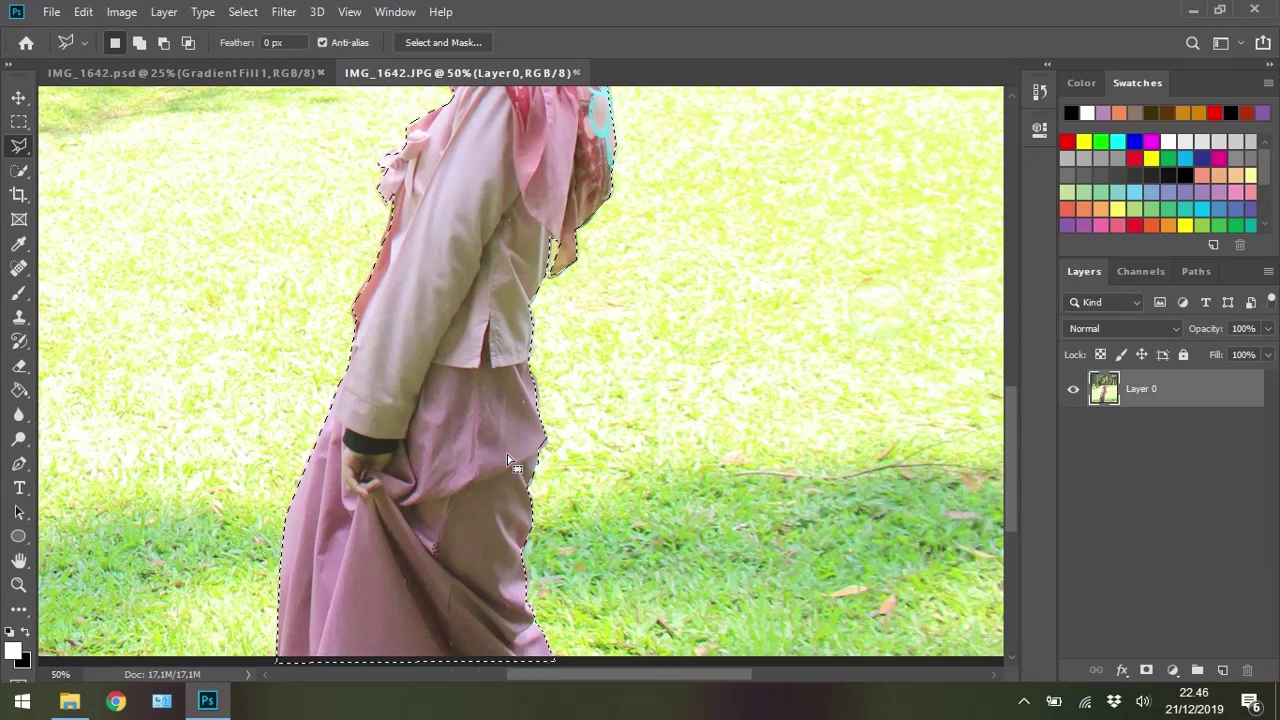
key(ctrl+minus)
key(ctrl+minus)
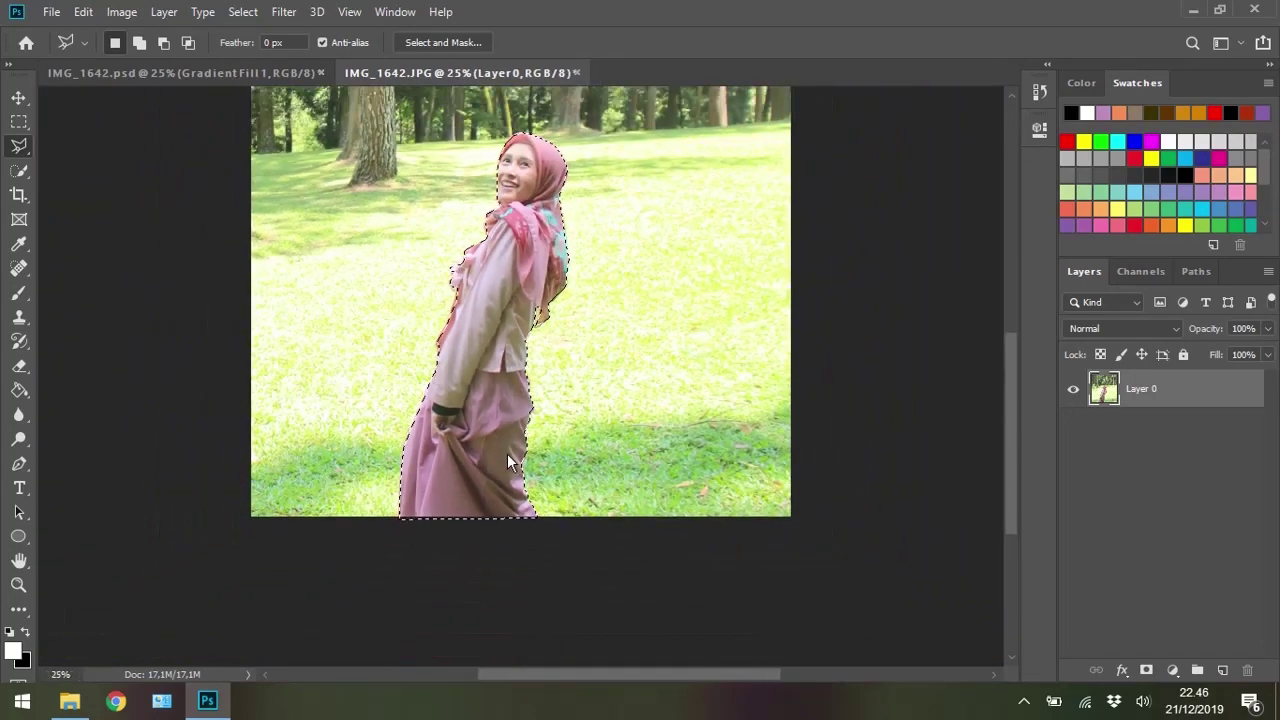
scroll(558, 453, up, 1)
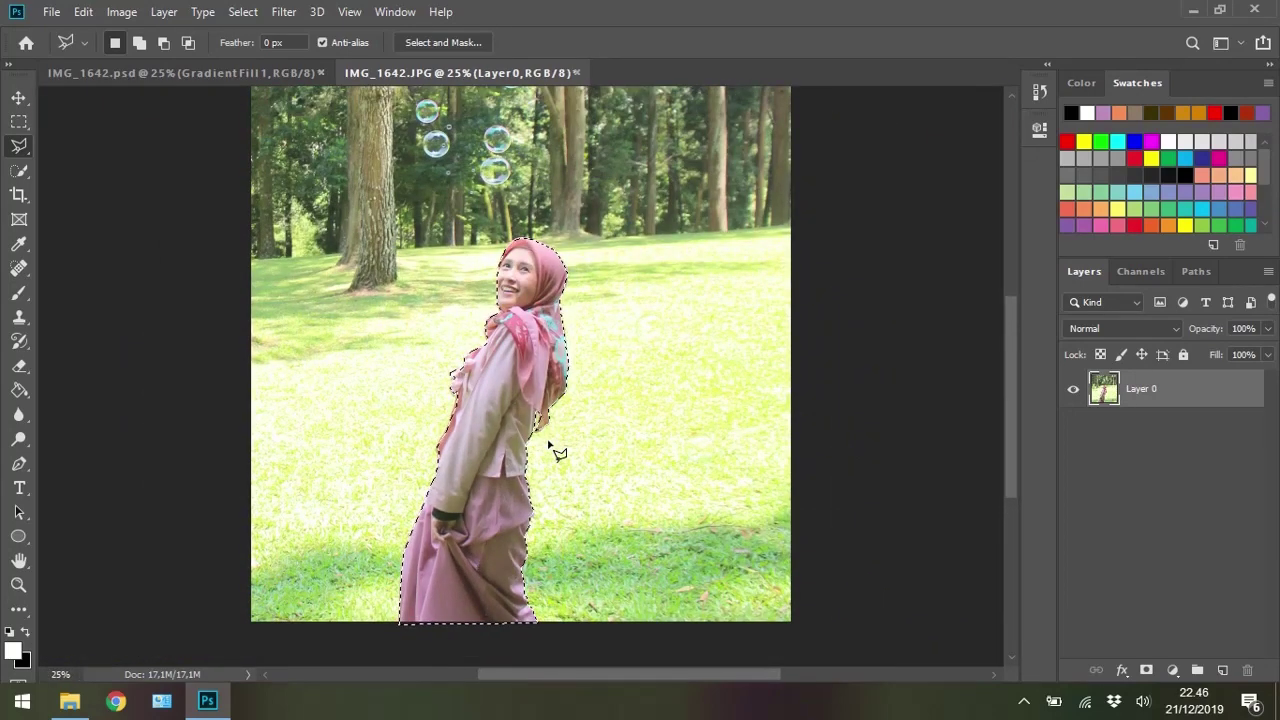
scroll(556, 452, up, 1)
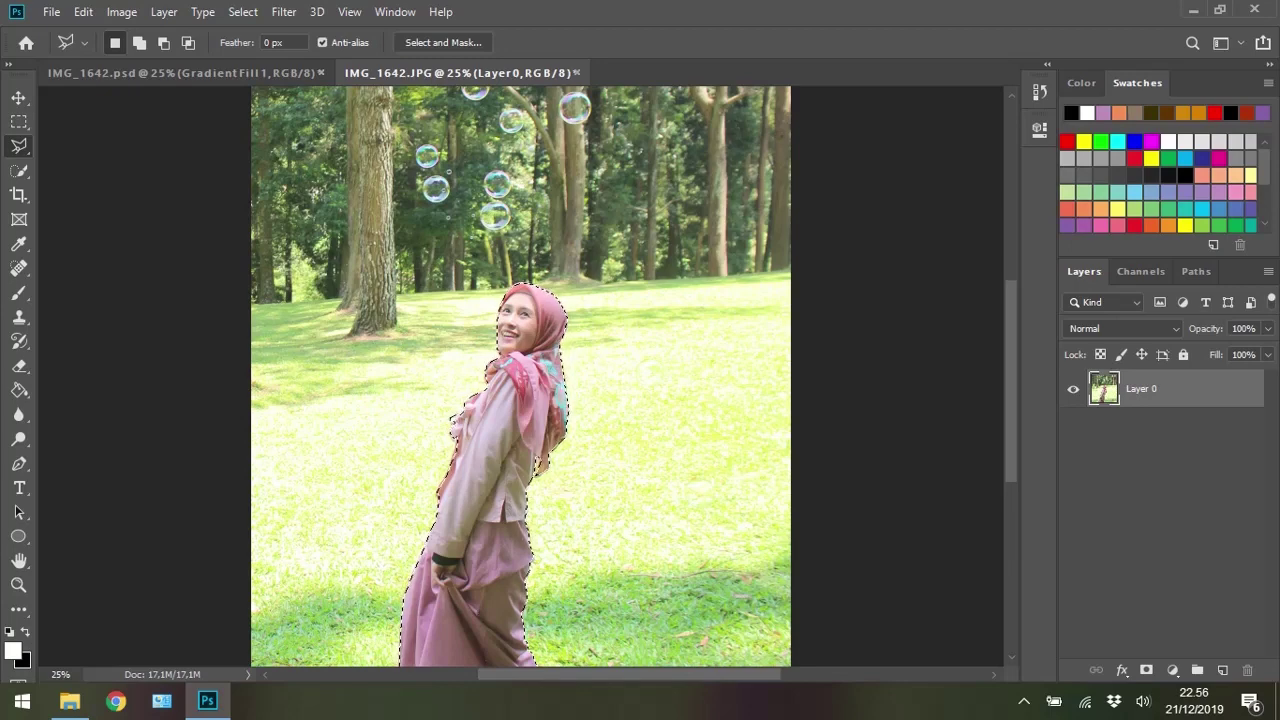
key(Delete)
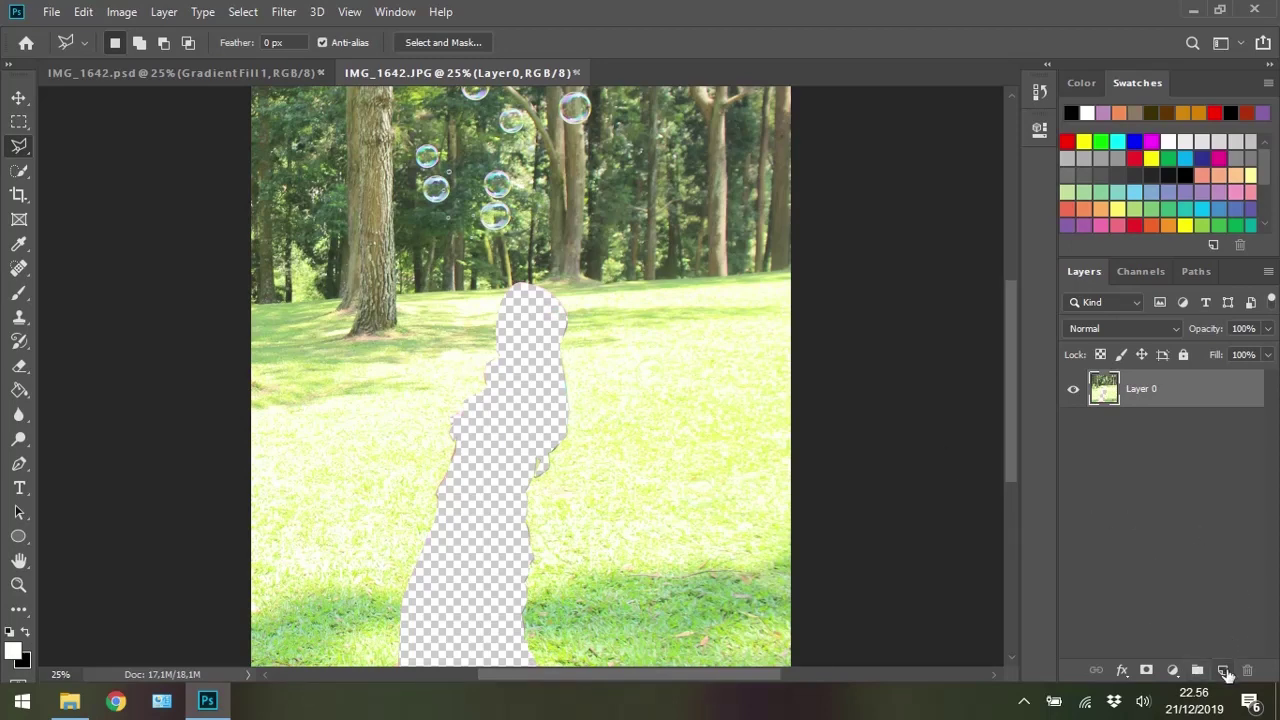
Add a new Layer 1 above Layer 0 and paste the cut-out woman into it
drag(1256, 677, 1222, 673)
click(1223, 671)
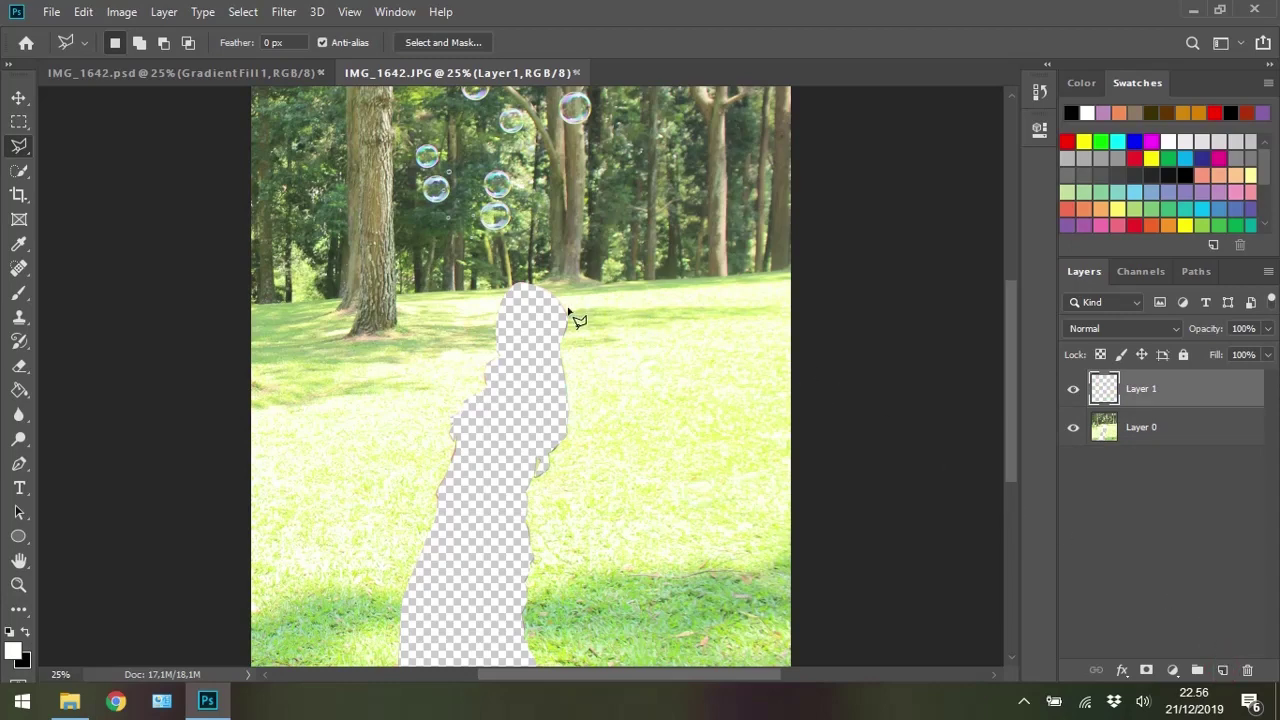
key(ctrl+v)
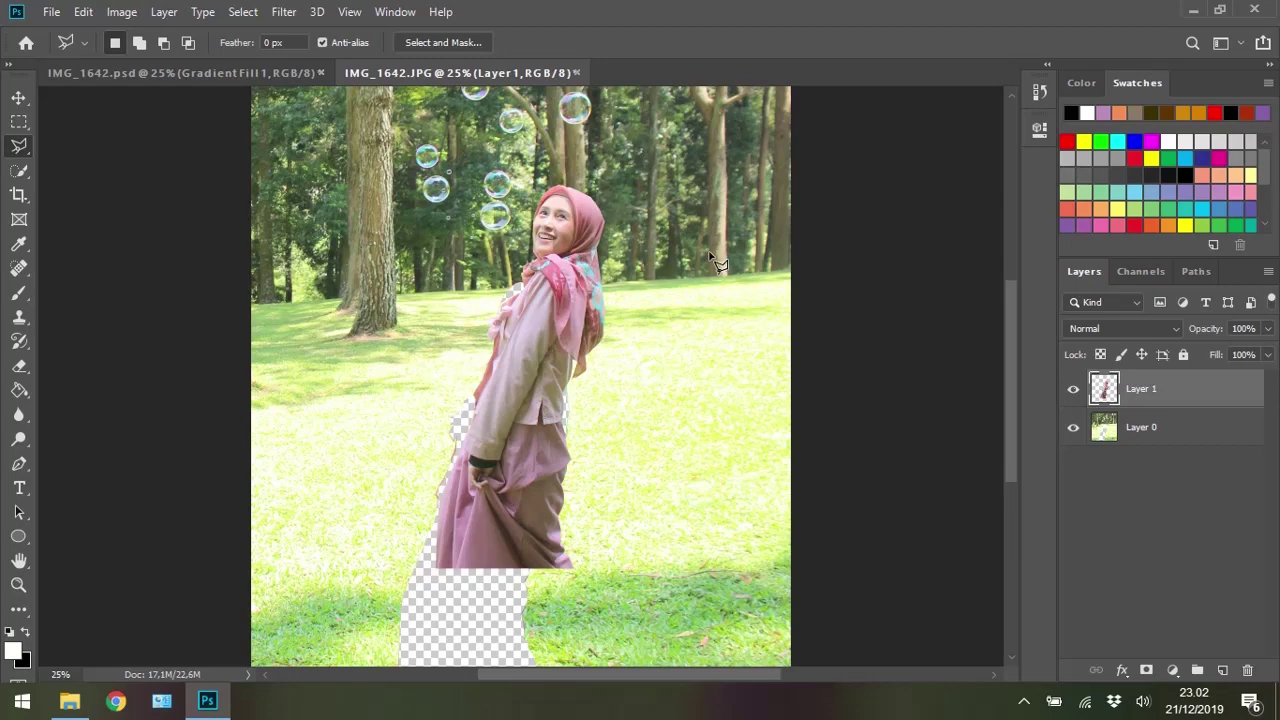
Drag the woman on Layer 1 down-left with the Move Tool until she covers the hole
click(19, 99)
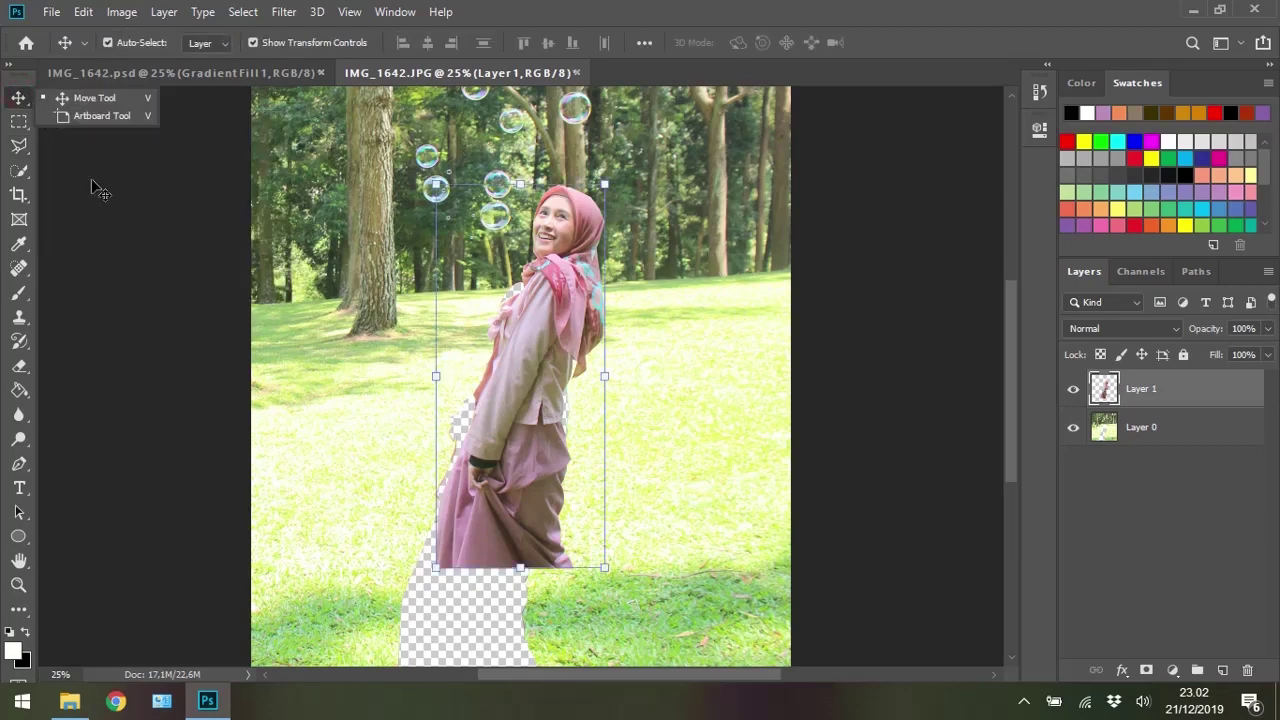
mouse_move(547, 317)
mouse_down()
mouse_move(531, 407)
mouse_move(512, 428)
mouse_up()
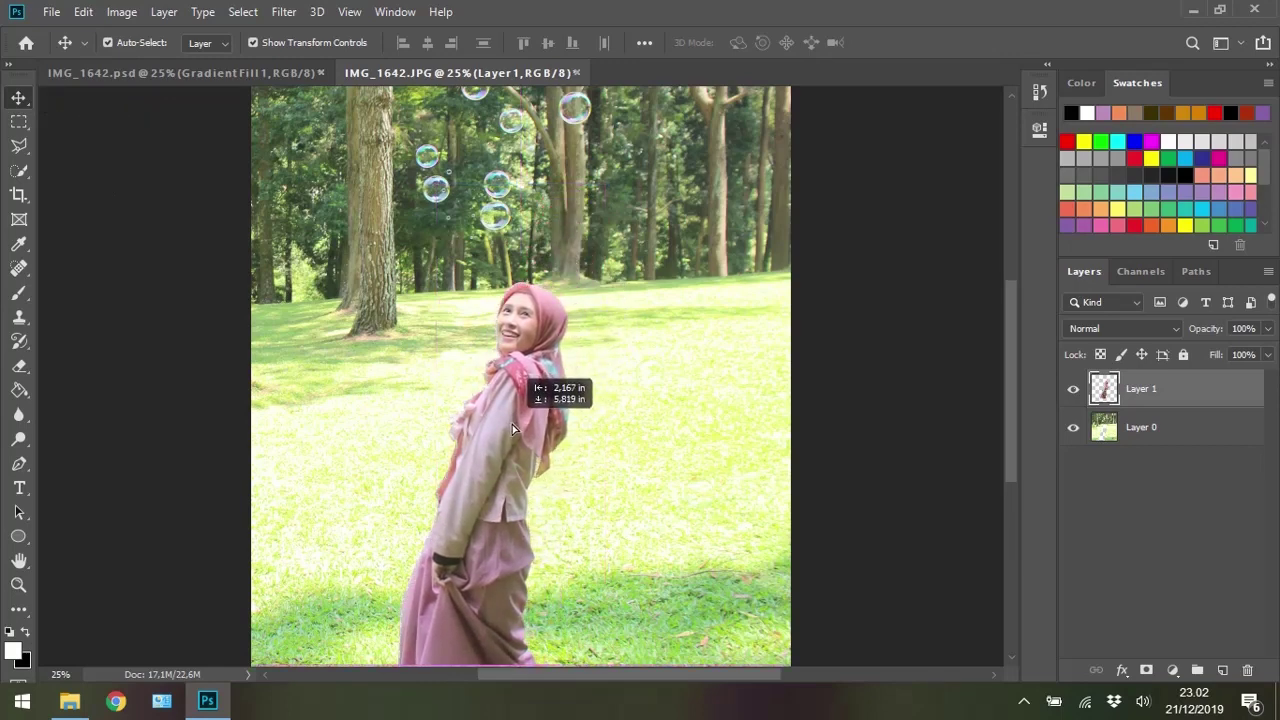
drag(512, 424, 511, 425)
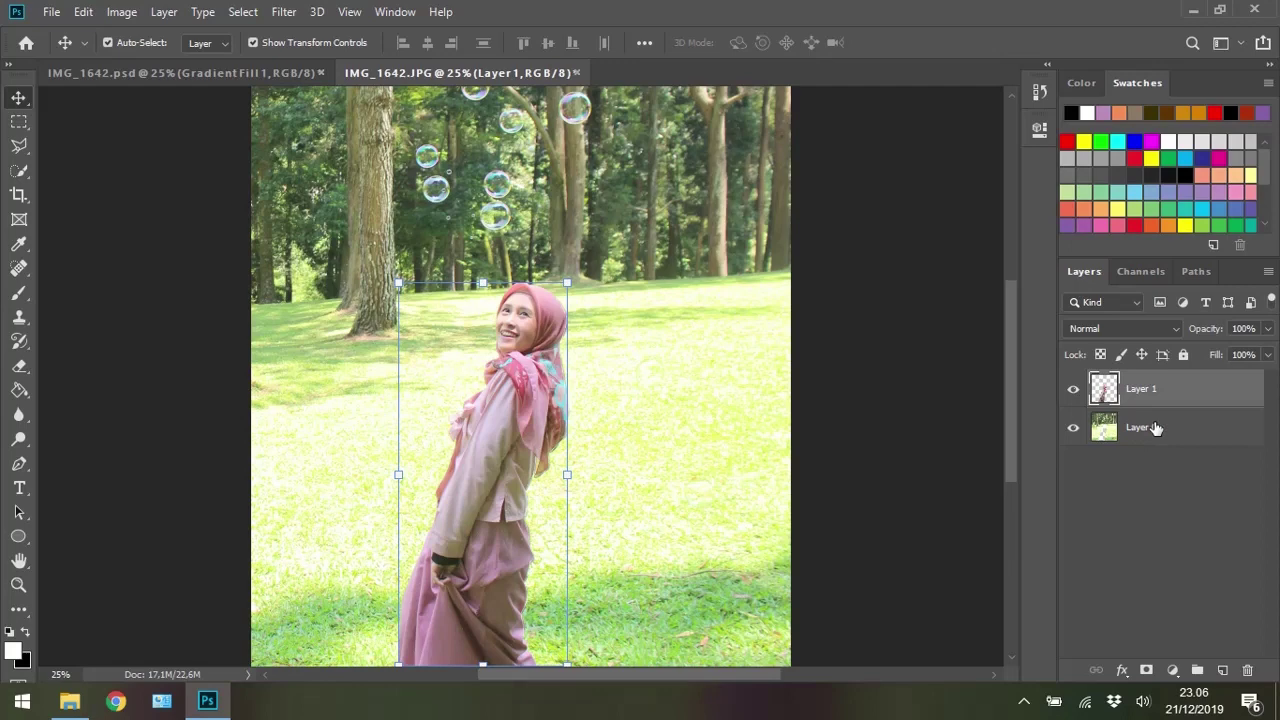
Rename Layer 0 to 'blur' and Layer 1 to 'model', then zoom out
double_click(1156, 427)
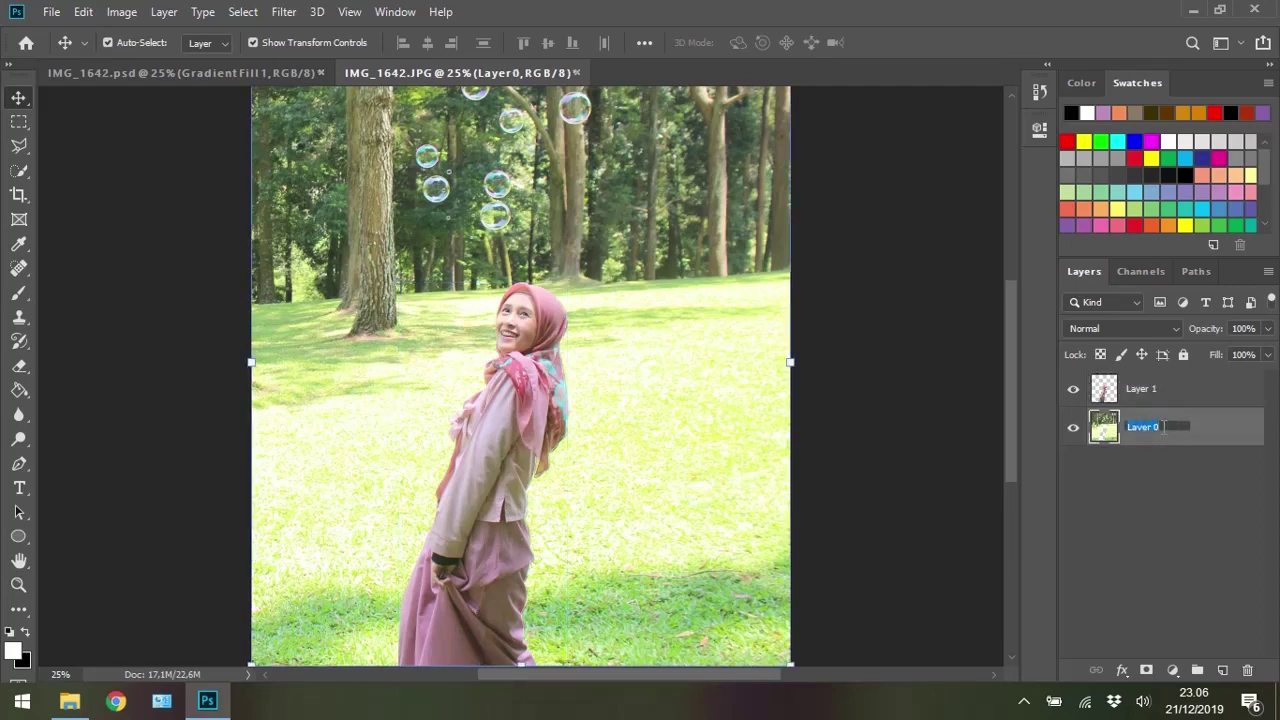
text(blur)
double_click(1157, 388)
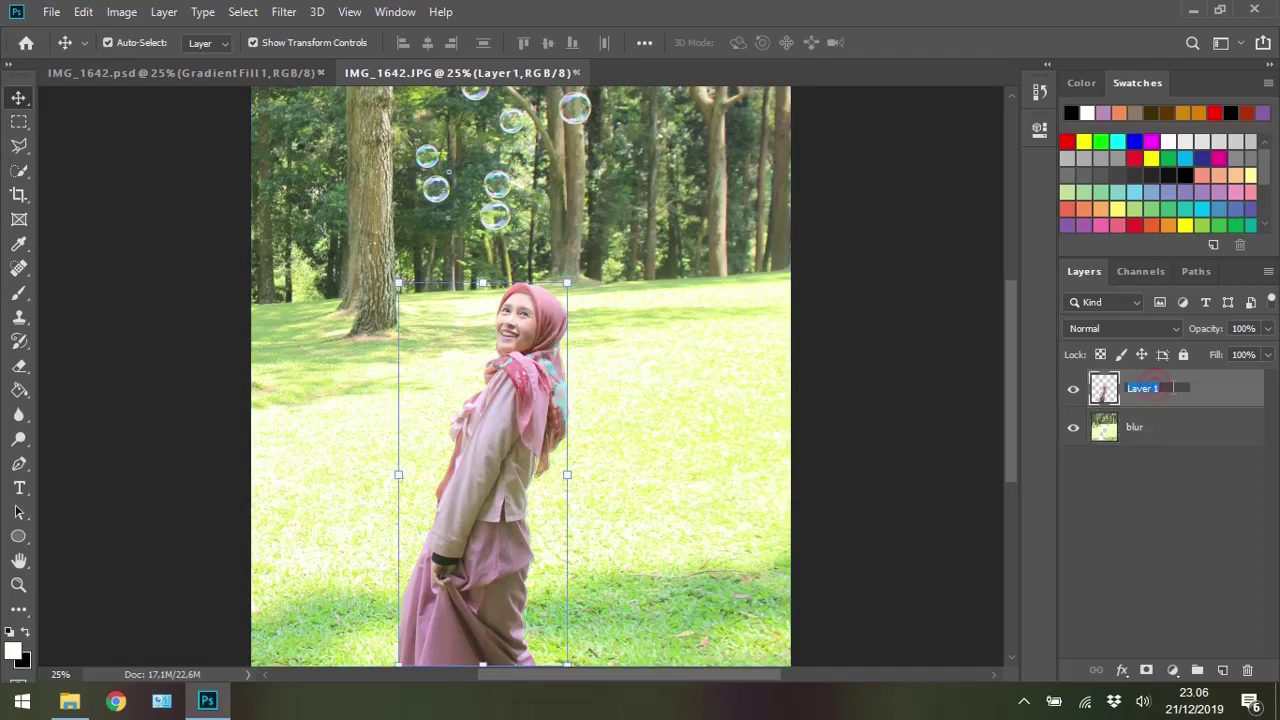
text(model)
click(934, 420)
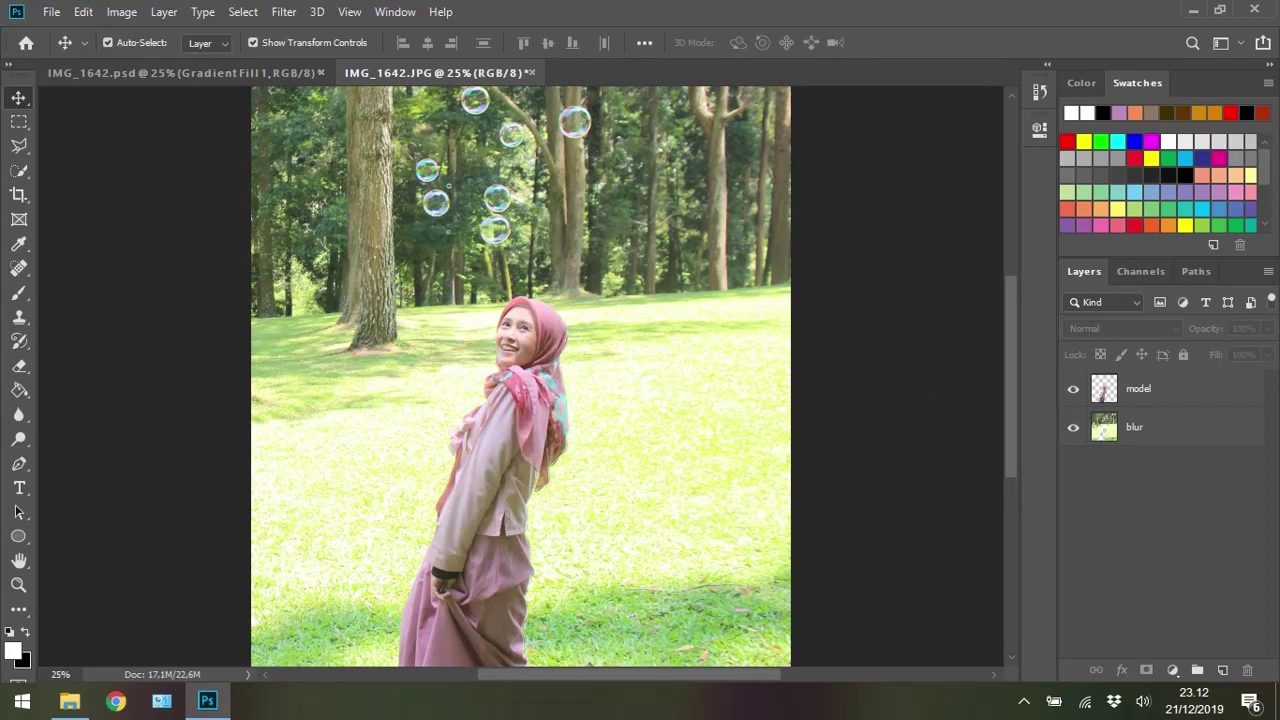
key(ctrl+minus)
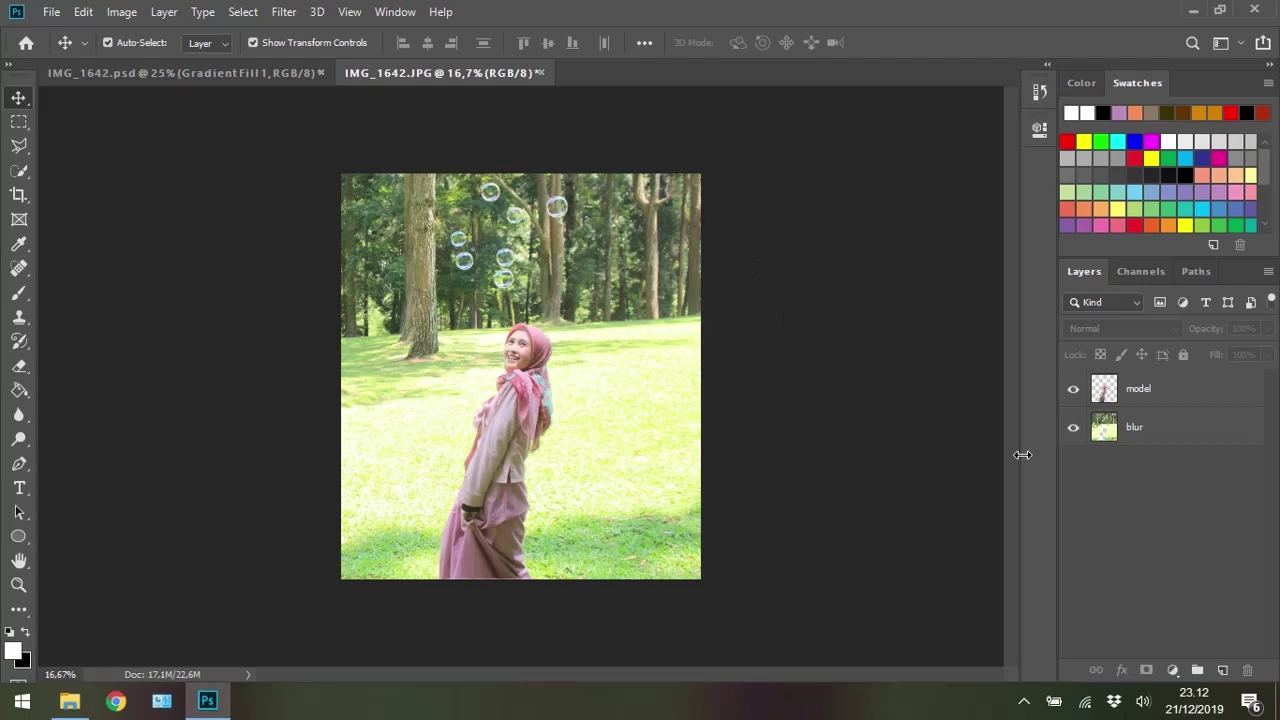
Add a new layer above blur and pick the Brush tool with white foreground colour
click(1177, 434)
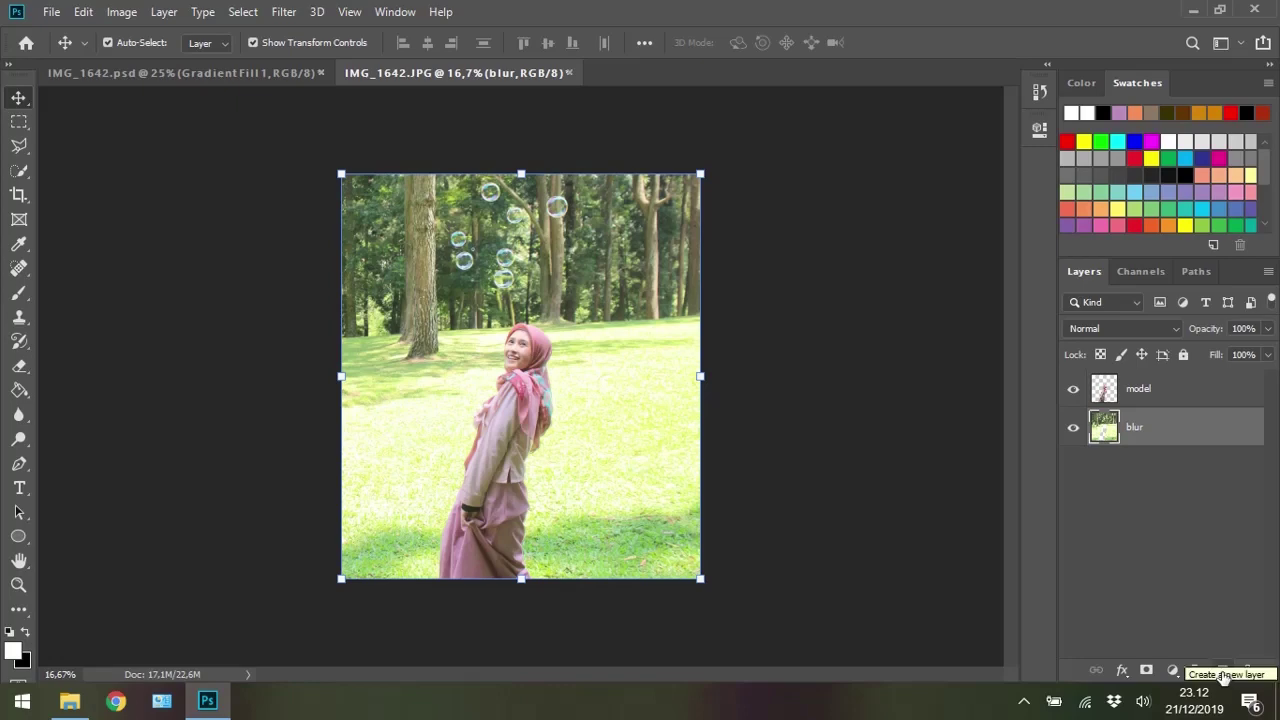
click(1222, 670)
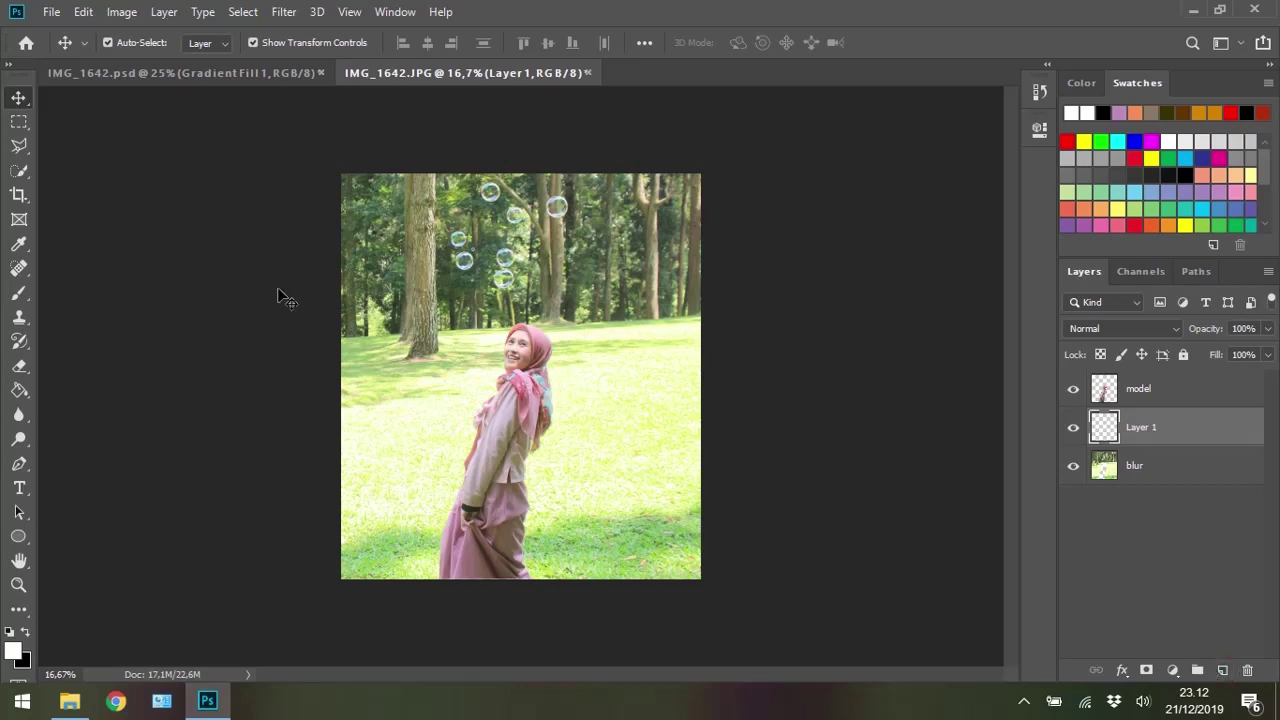
click(20, 303)
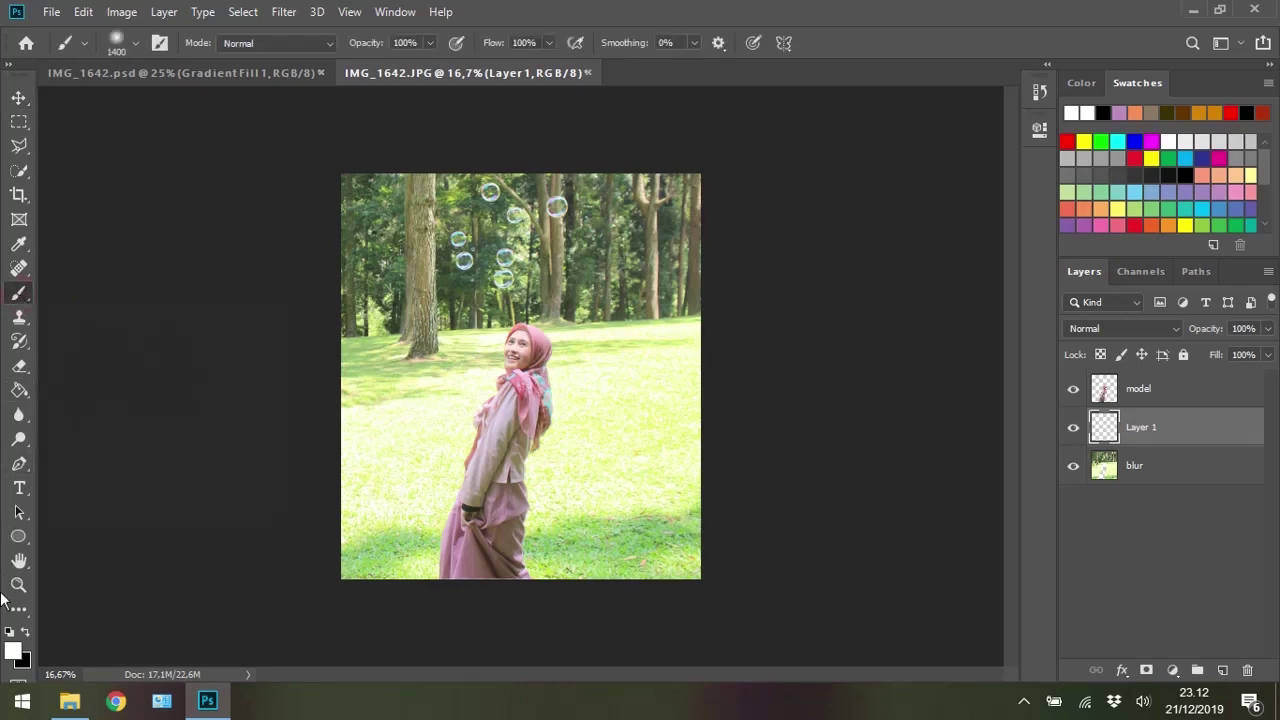
click(13, 653)
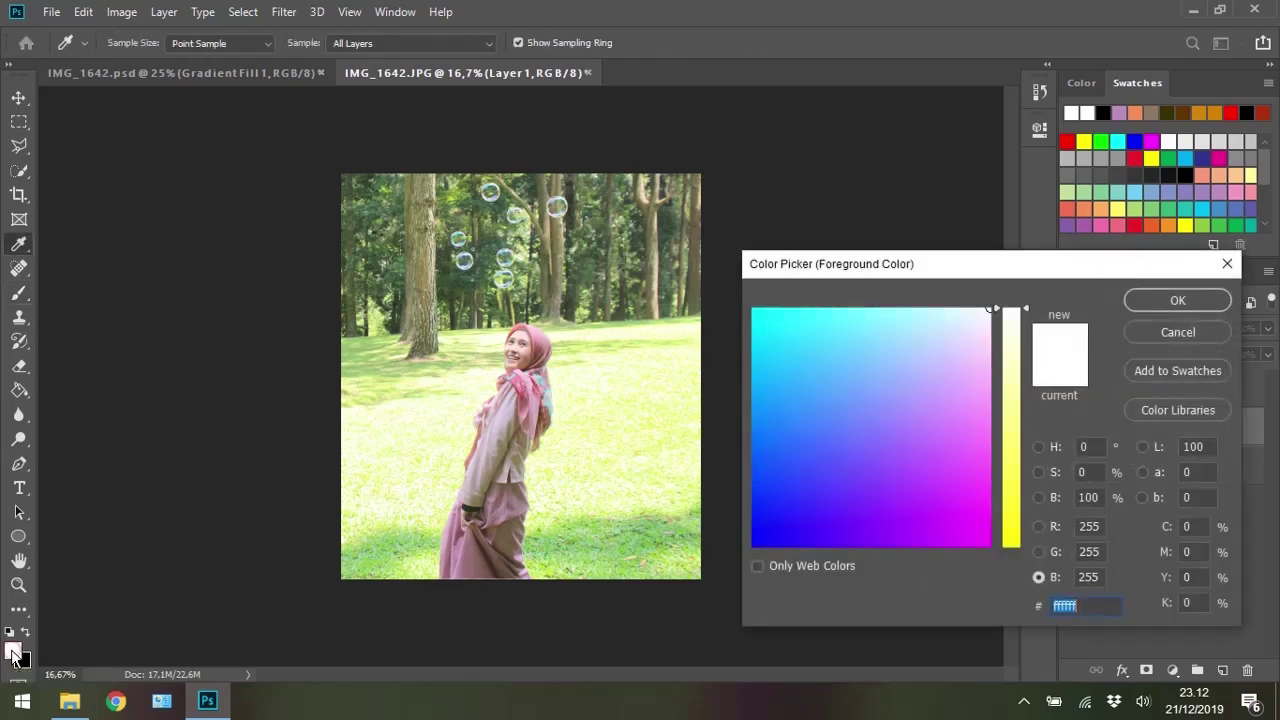
drag(978, 325, 990, 308)
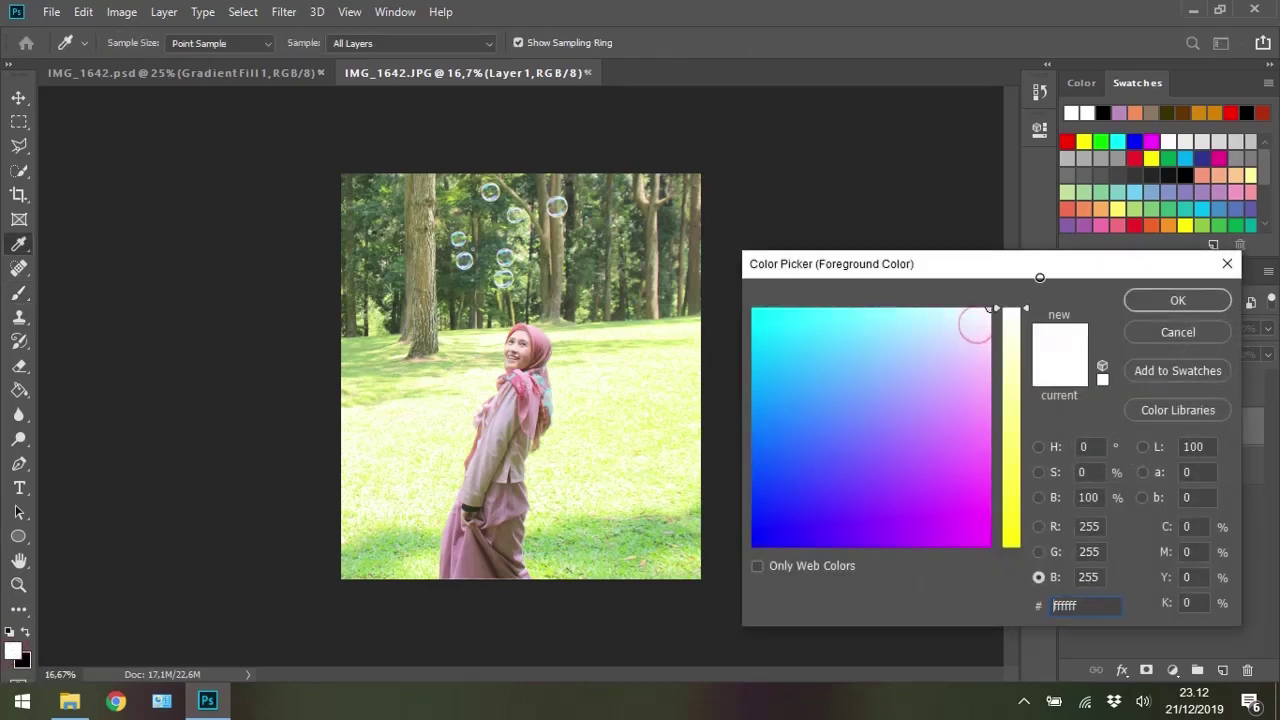
click(1179, 305)
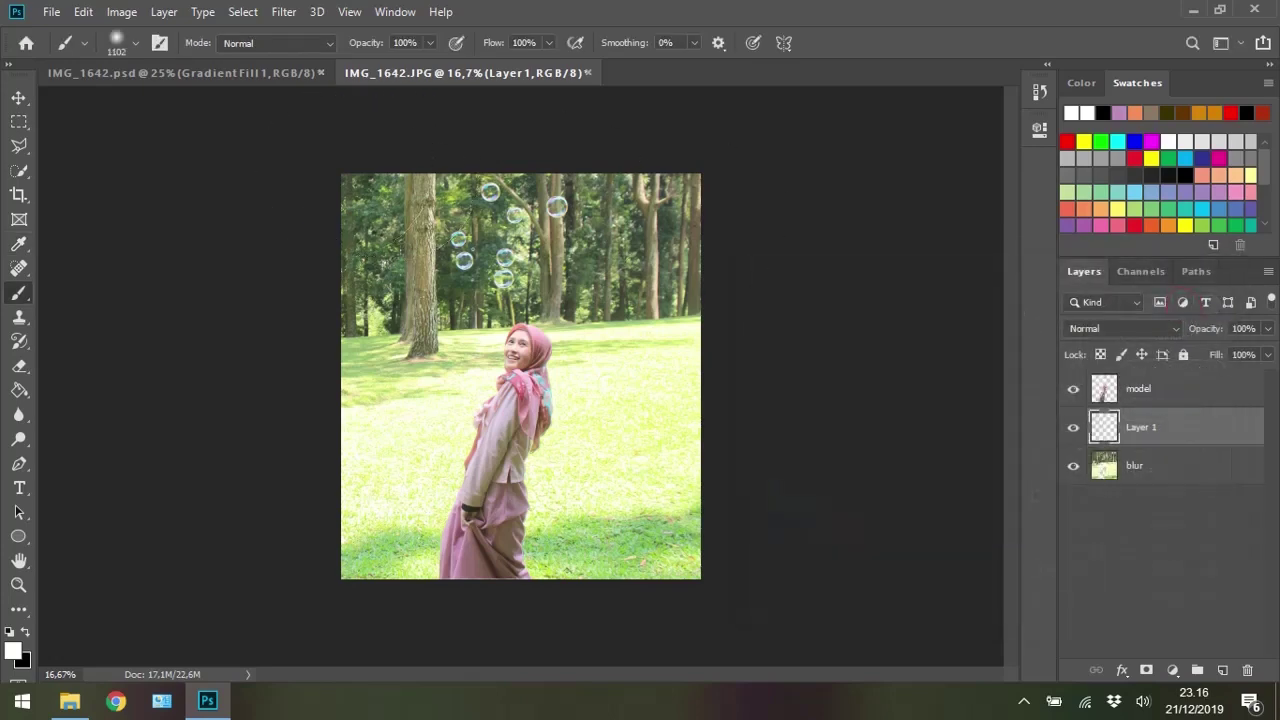
Set a huge soft brush and paint a white glow in the image's top-left corner
right_click(445, 236)
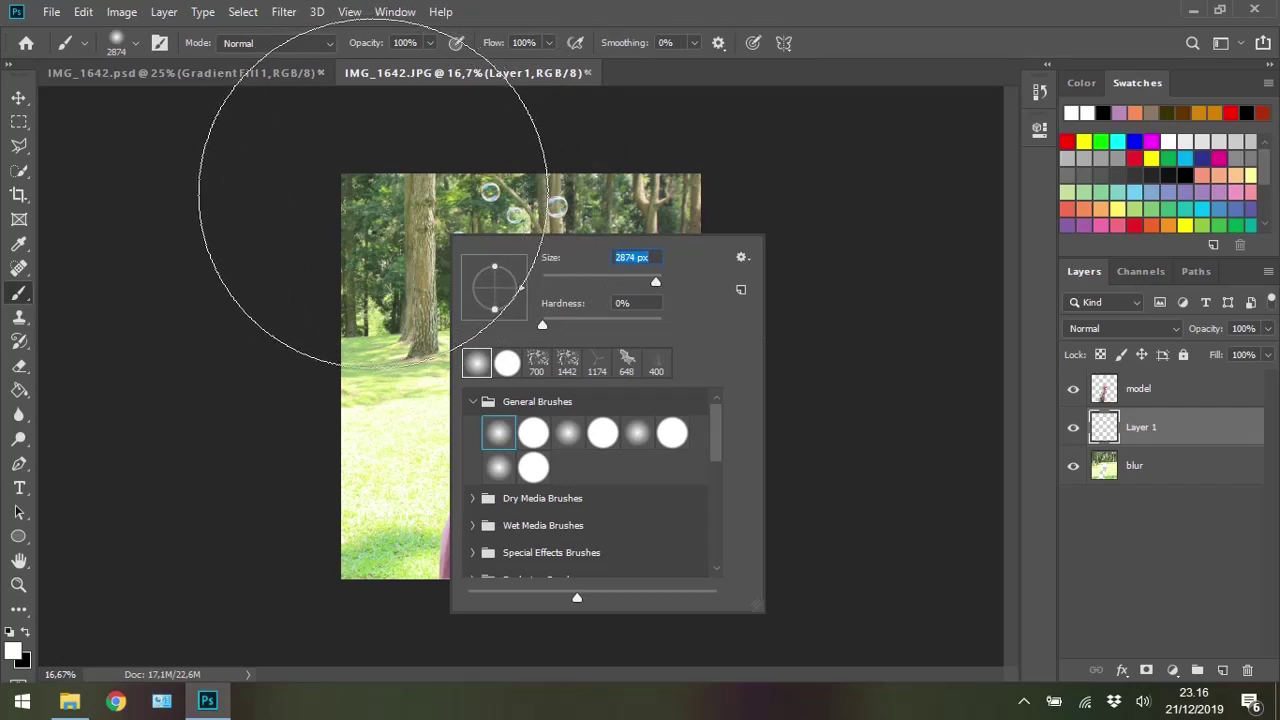
key(Return)
click(371, 196)
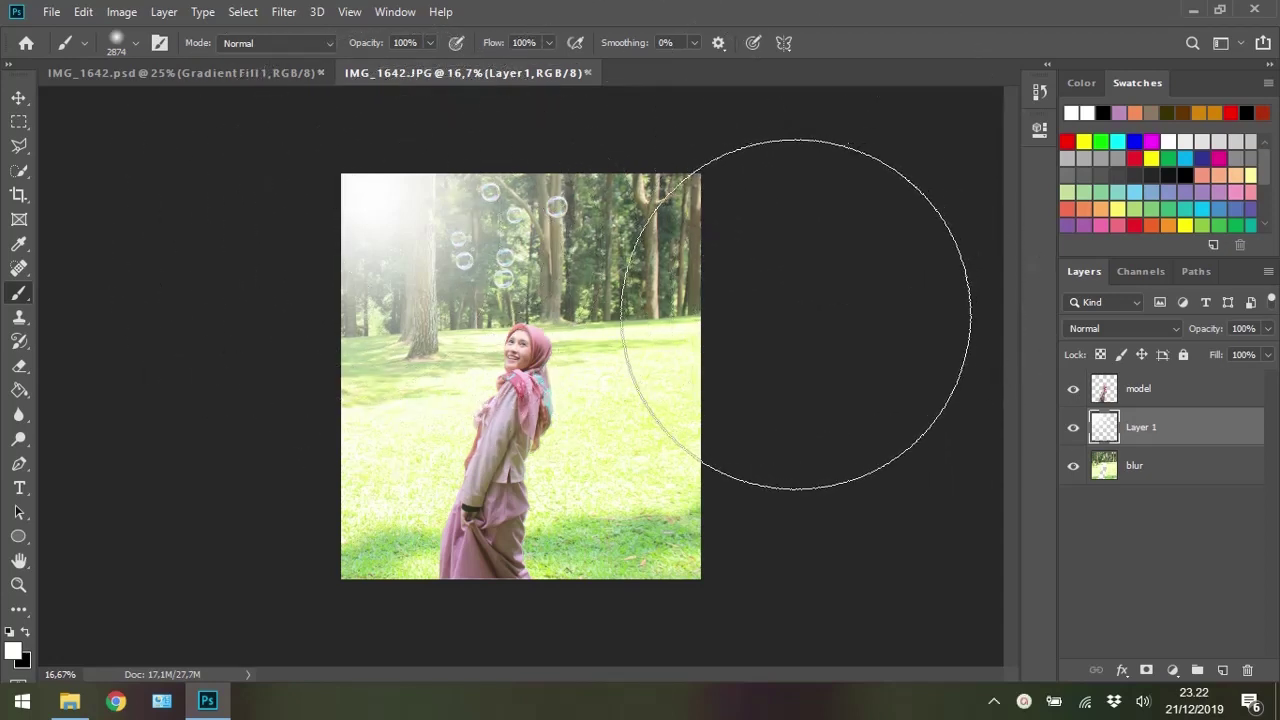
click(1159, 468)
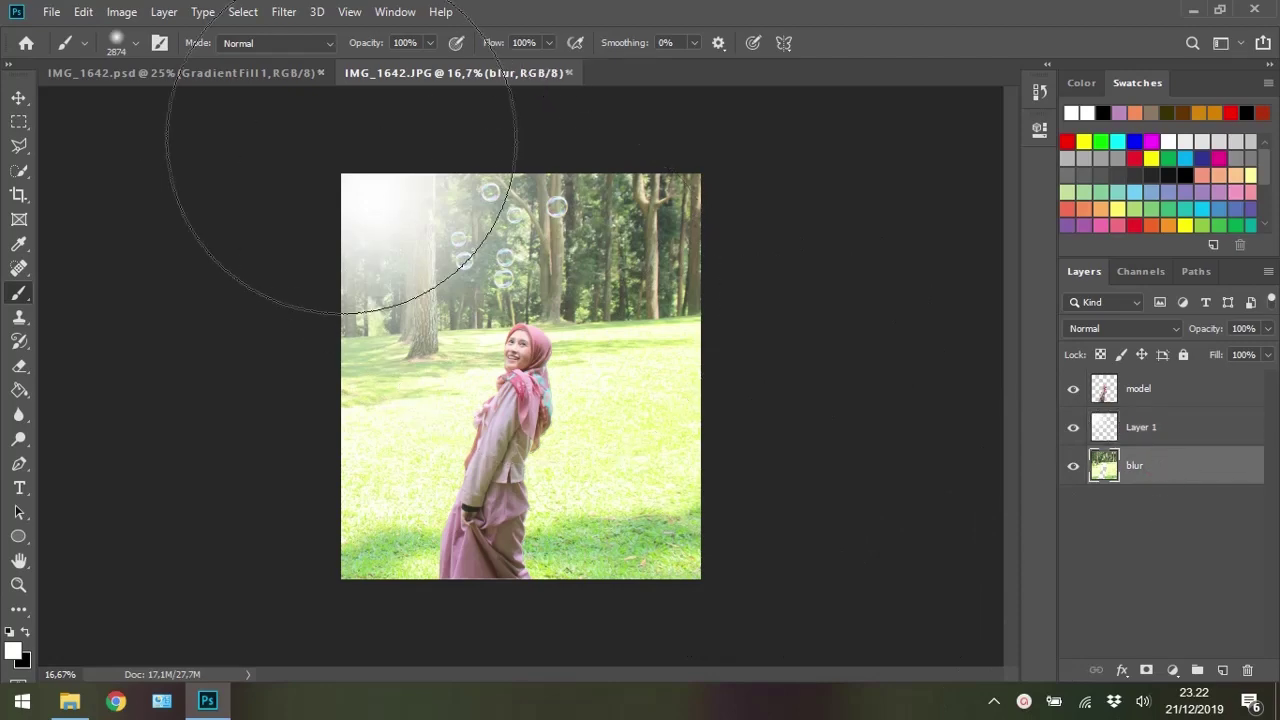
Apply a 150 px Tilt-Shift blur, moving the sharp band down onto the lower grass
click(287, 14)
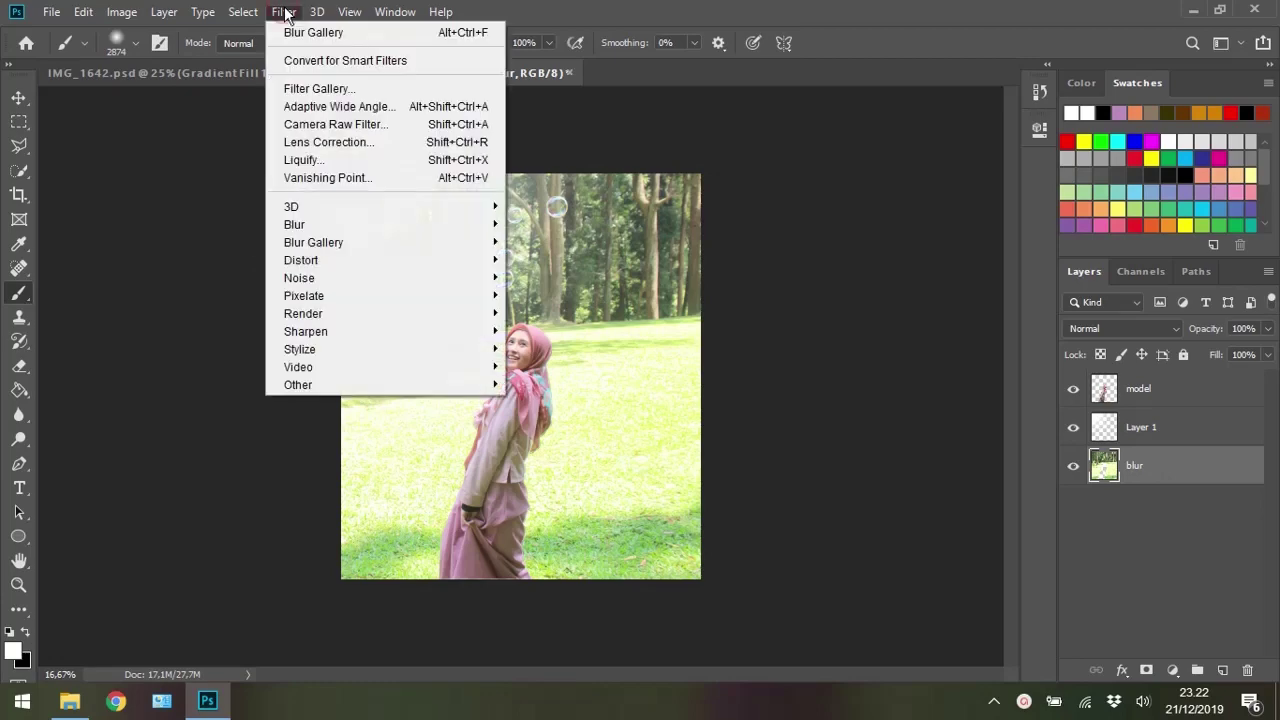
mouse_move(313, 242)
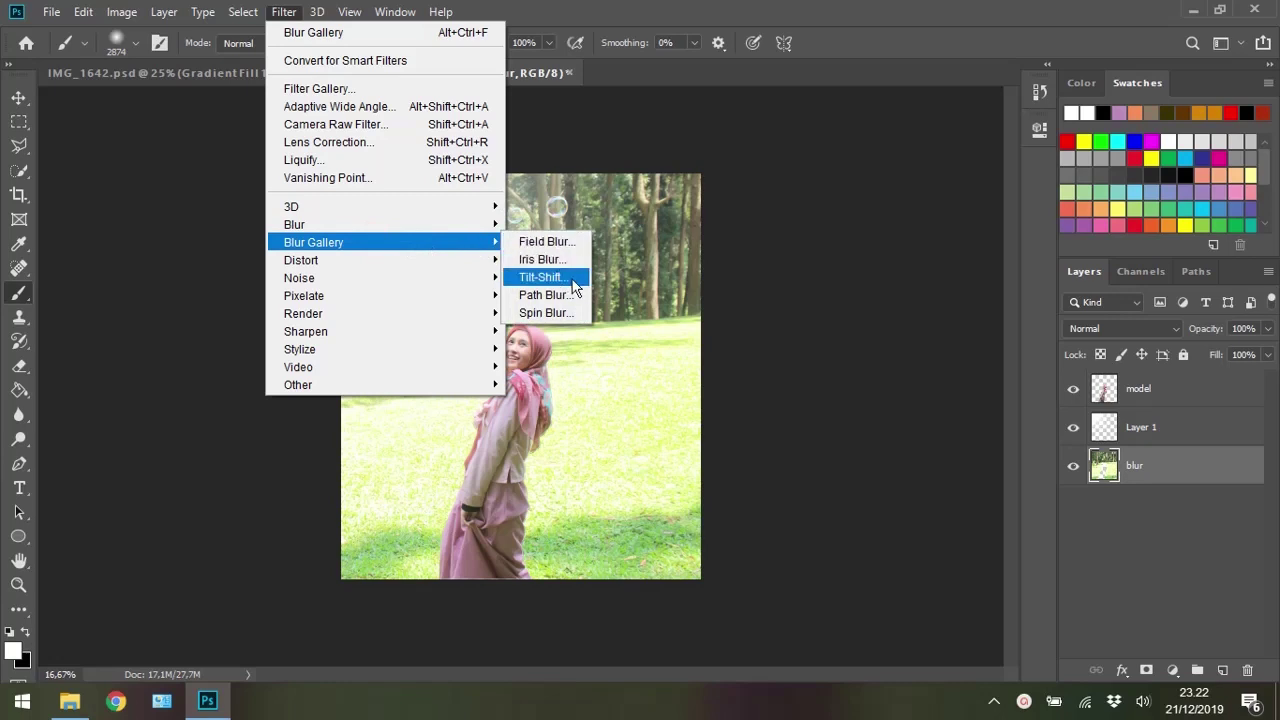
click(575, 287)
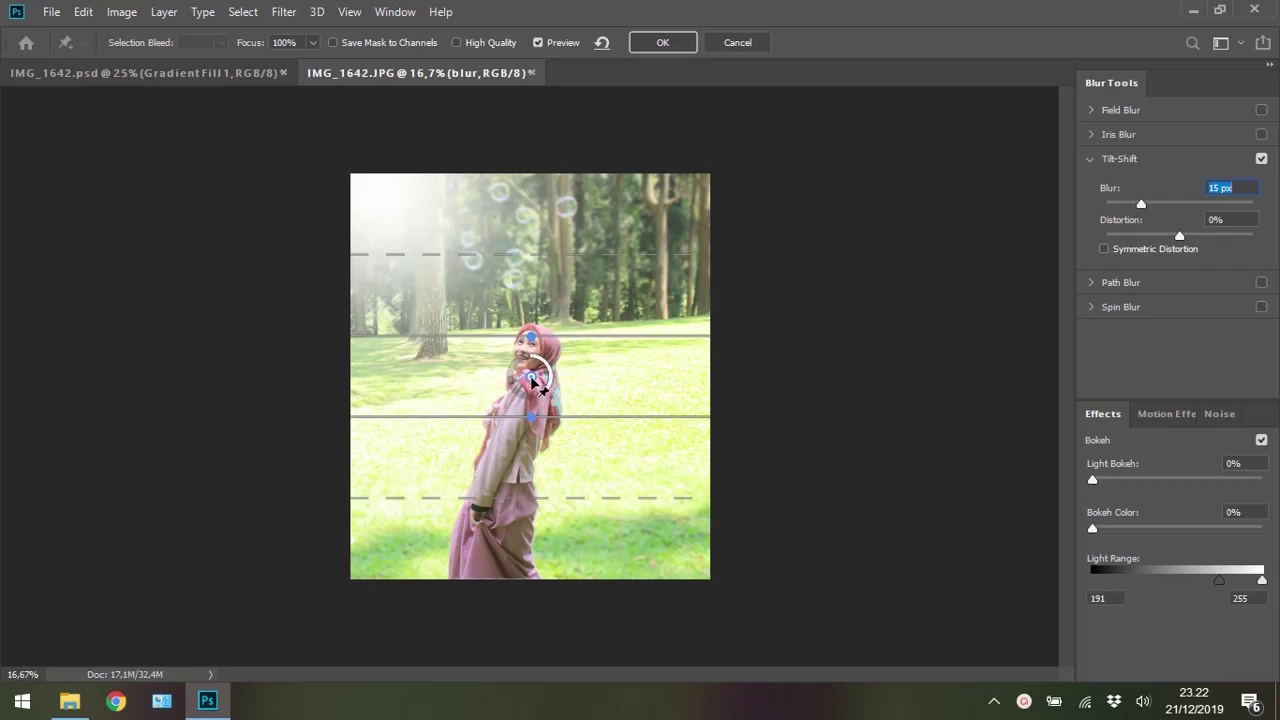
drag(531, 378, 531, 584)
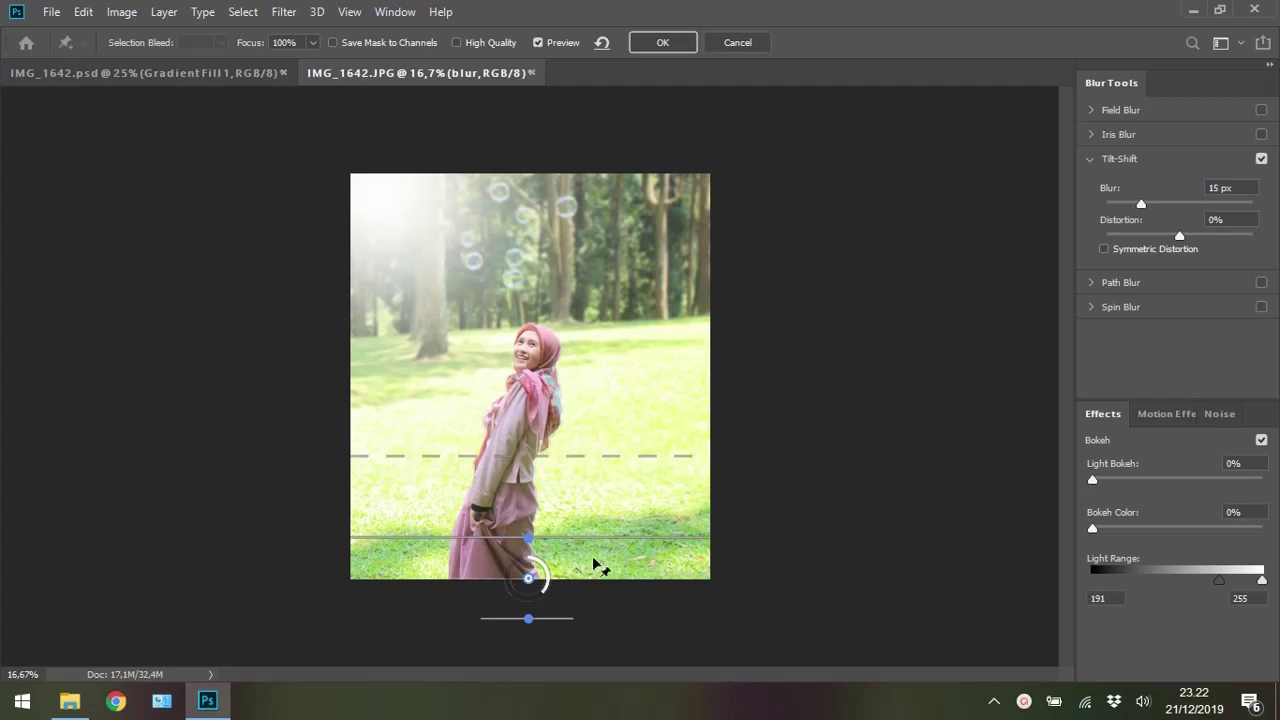
click(1244, 189)
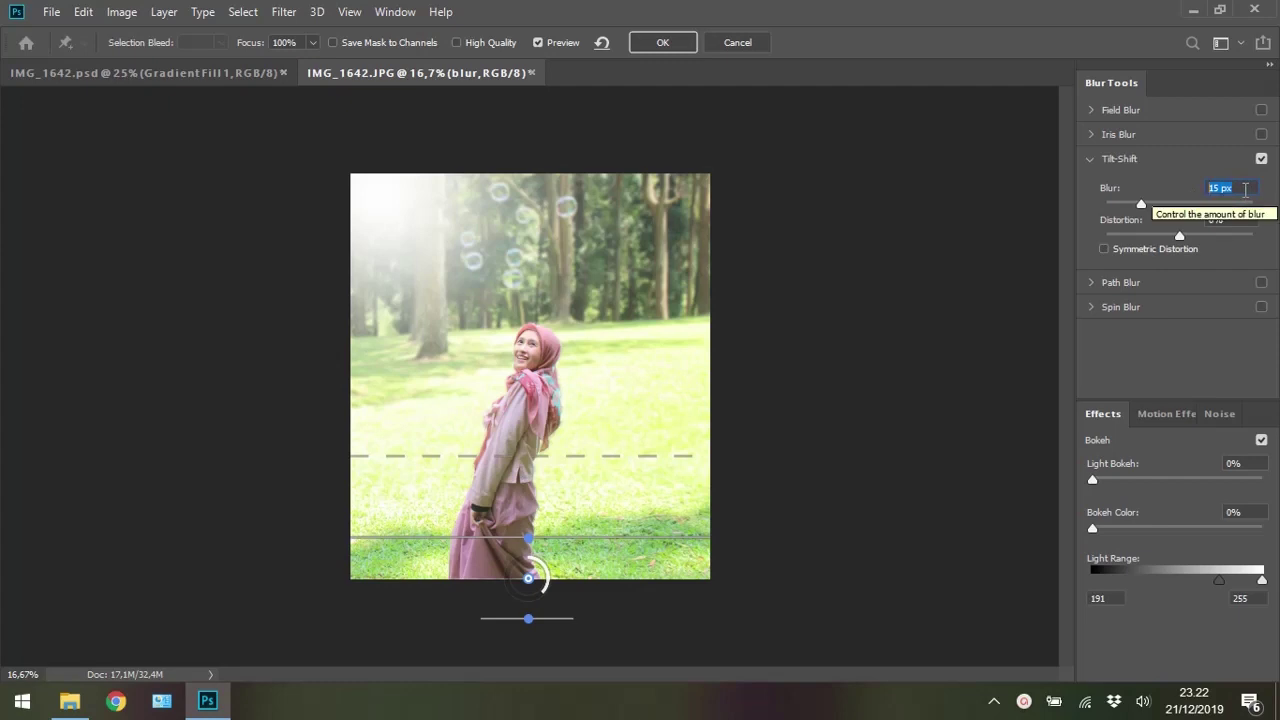
text(150)
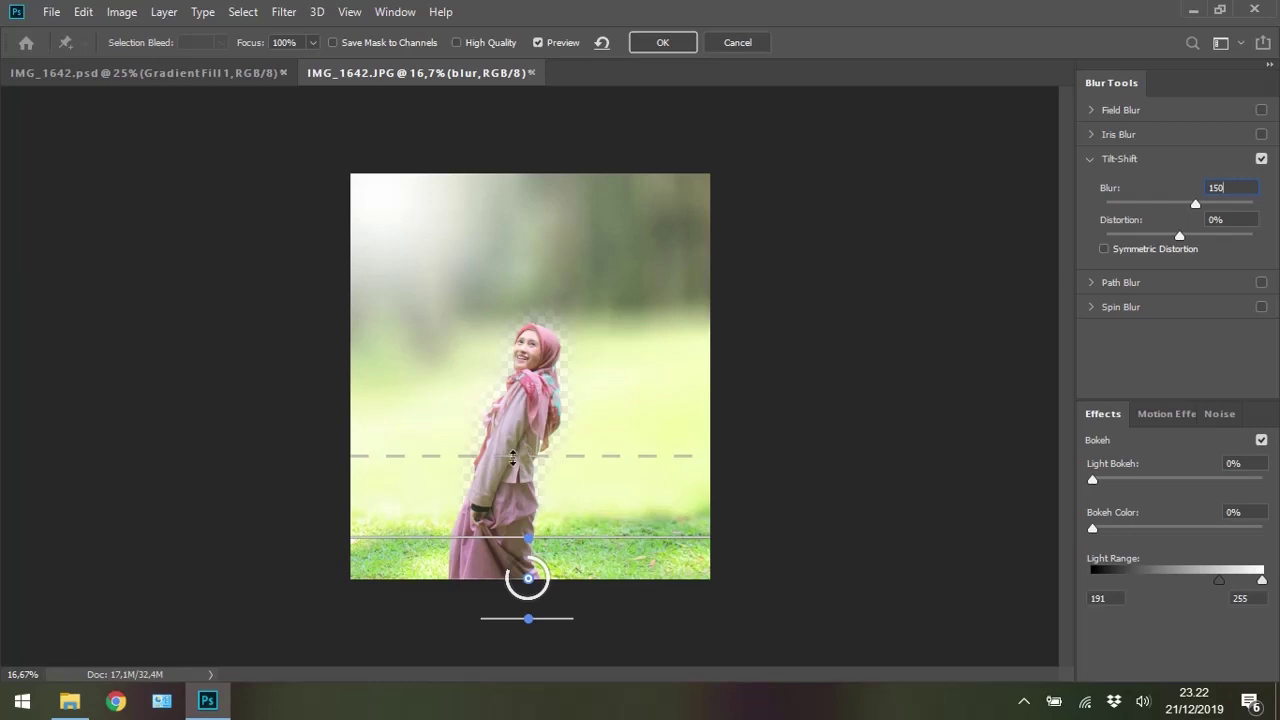
drag(532, 456, 531, 174)
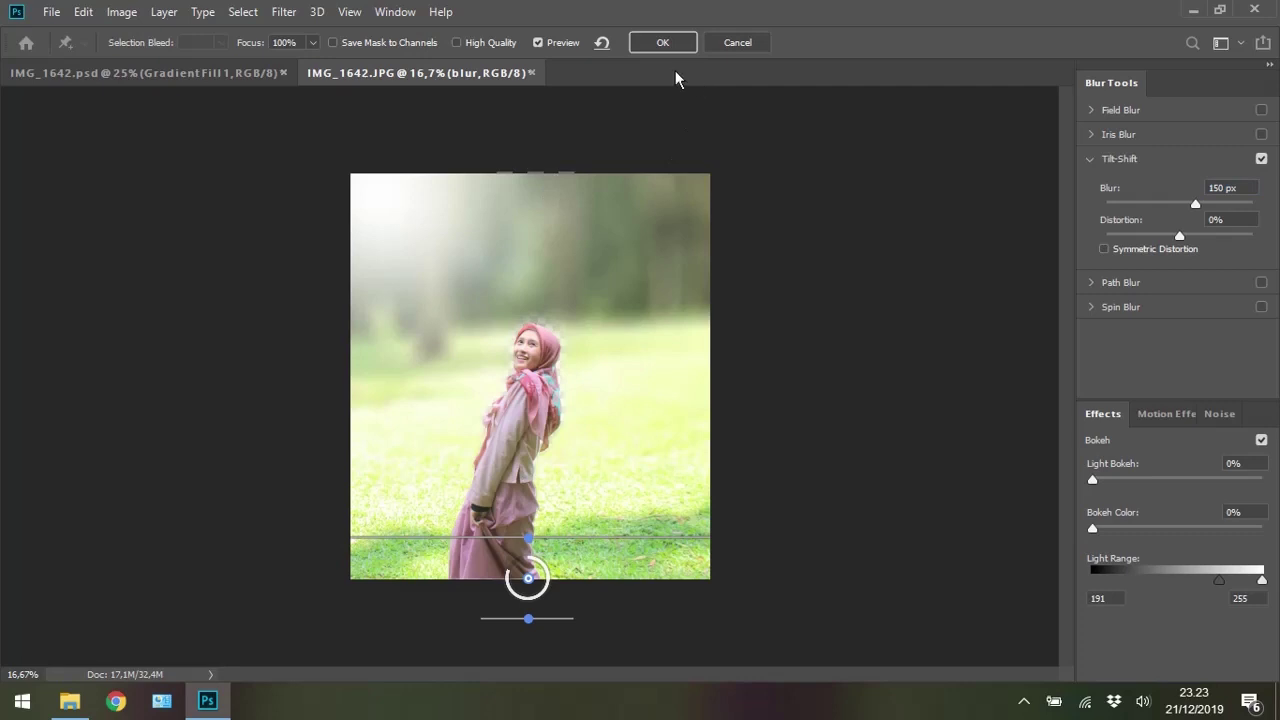
click(660, 43)
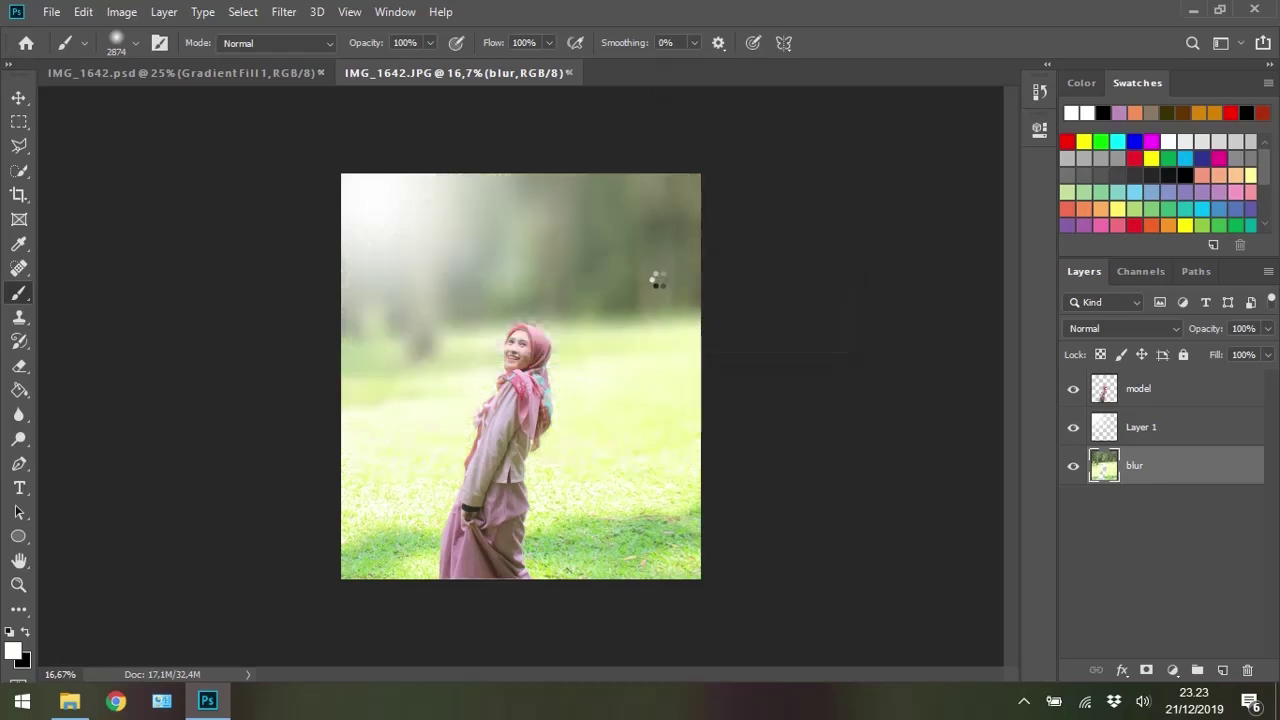
key(ctrl+plus)
key(ctrl+plus)
key(ctrl+plus)
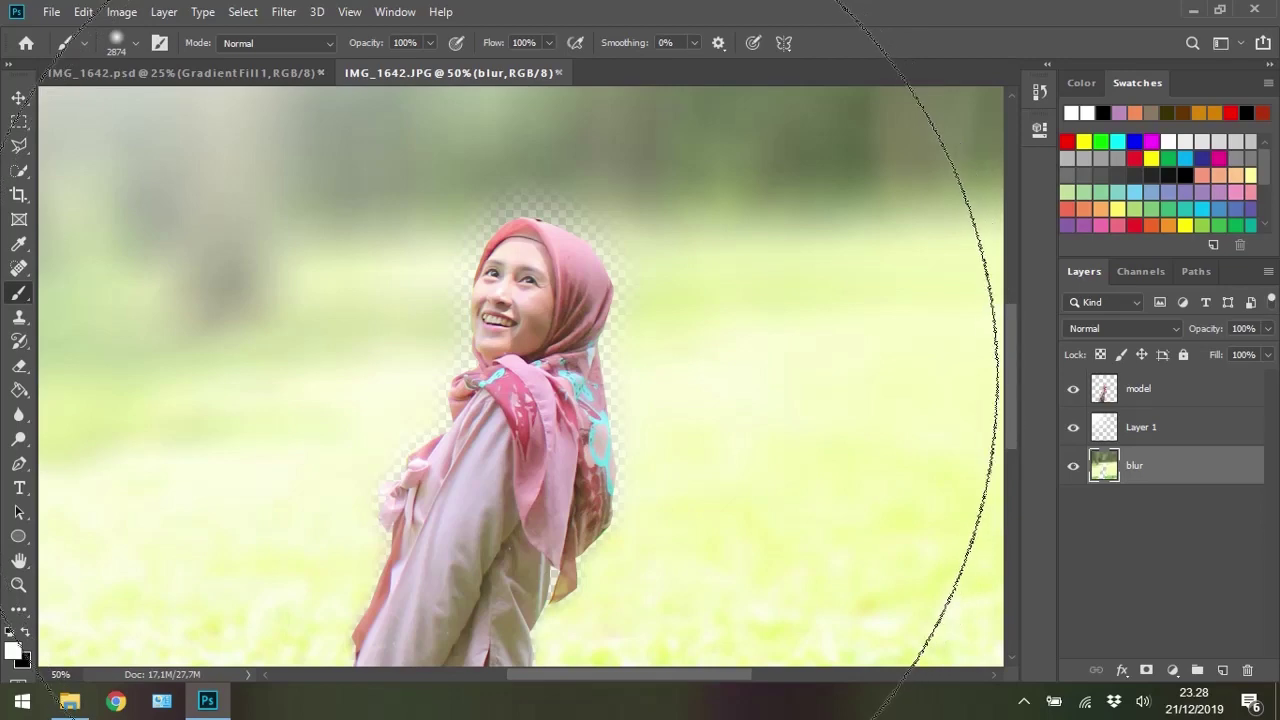
Liquify the blur layer, pushing the cut-out's upper-left, right and lower-left edges inward
click(283, 14)
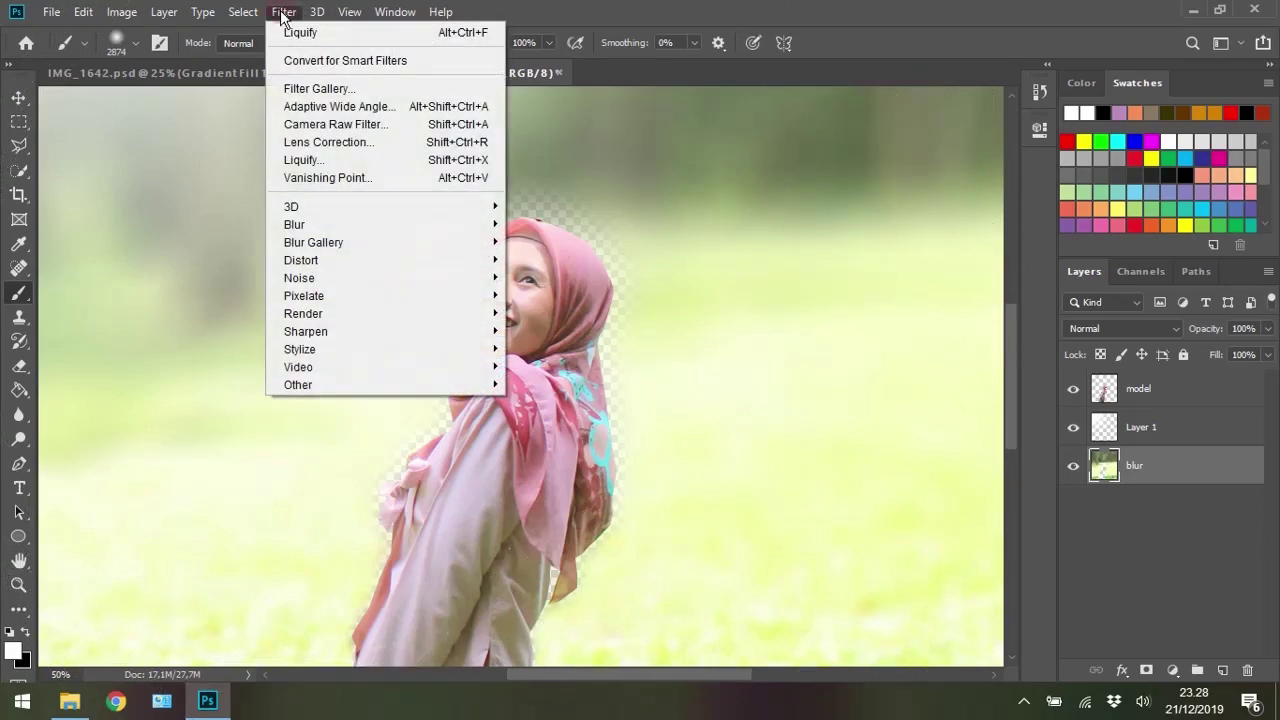
click(330, 160)
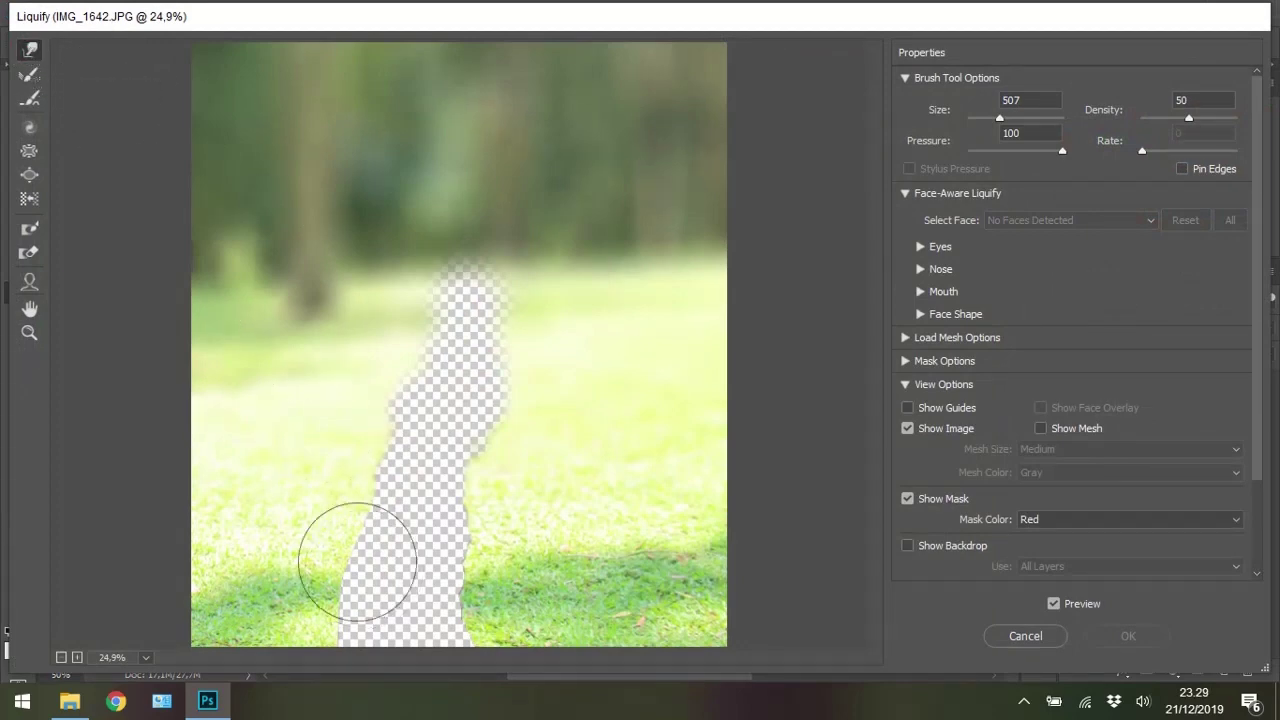
mouse_move(353, 606)
mouse_down()
mouse_move(337, 571)
mouse_move(360, 571)
mouse_move(386, 371)
mouse_move(415, 385)
mouse_move(410, 335)
mouse_move(433, 269)
mouse_move(474, 266)
mouse_move(474, 237)
mouse_move(529, 286)
mouse_move(478, 262)
mouse_move(429, 334)
mouse_move(551, 334)
mouse_move(532, 335)
mouse_up()
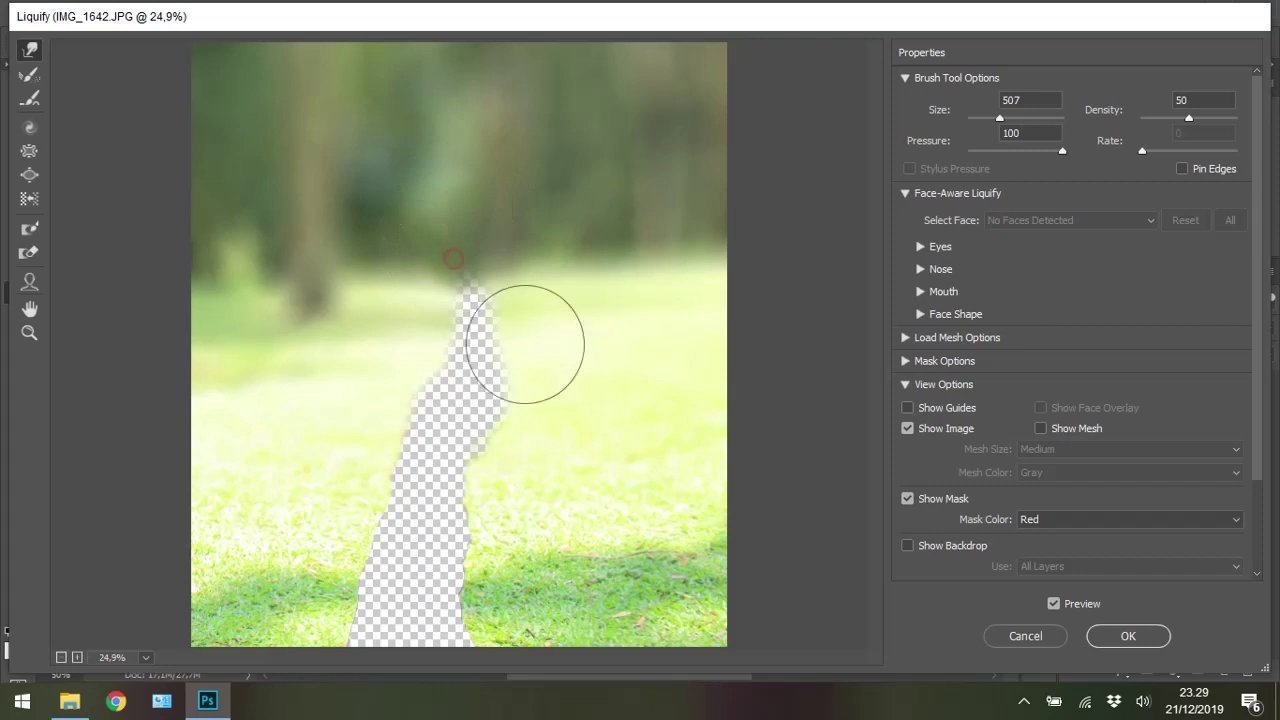
mouse_move(534, 366)
mouse_down()
mouse_move(529, 409)
mouse_move(506, 411)
mouse_move(482, 615)
mouse_move(455, 618)
mouse_up()
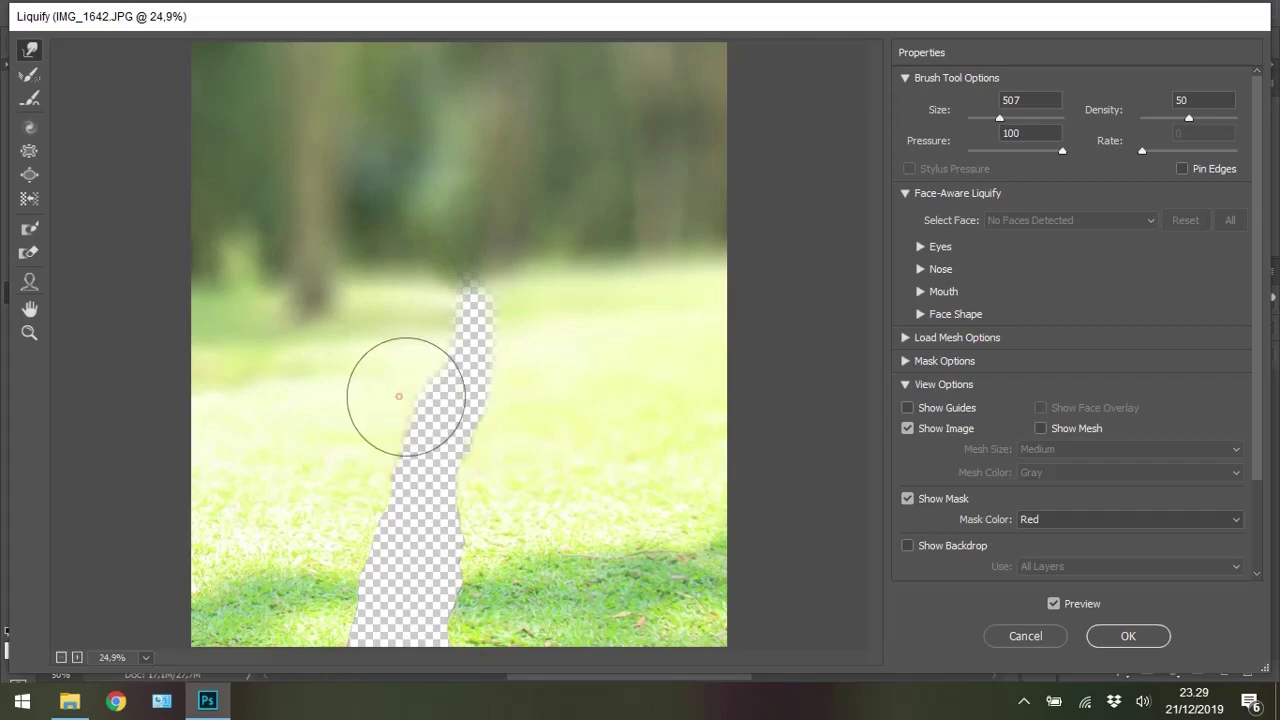
mouse_move(400, 394)
mouse_down()
mouse_move(371, 437)
mouse_move(426, 443)
mouse_up()
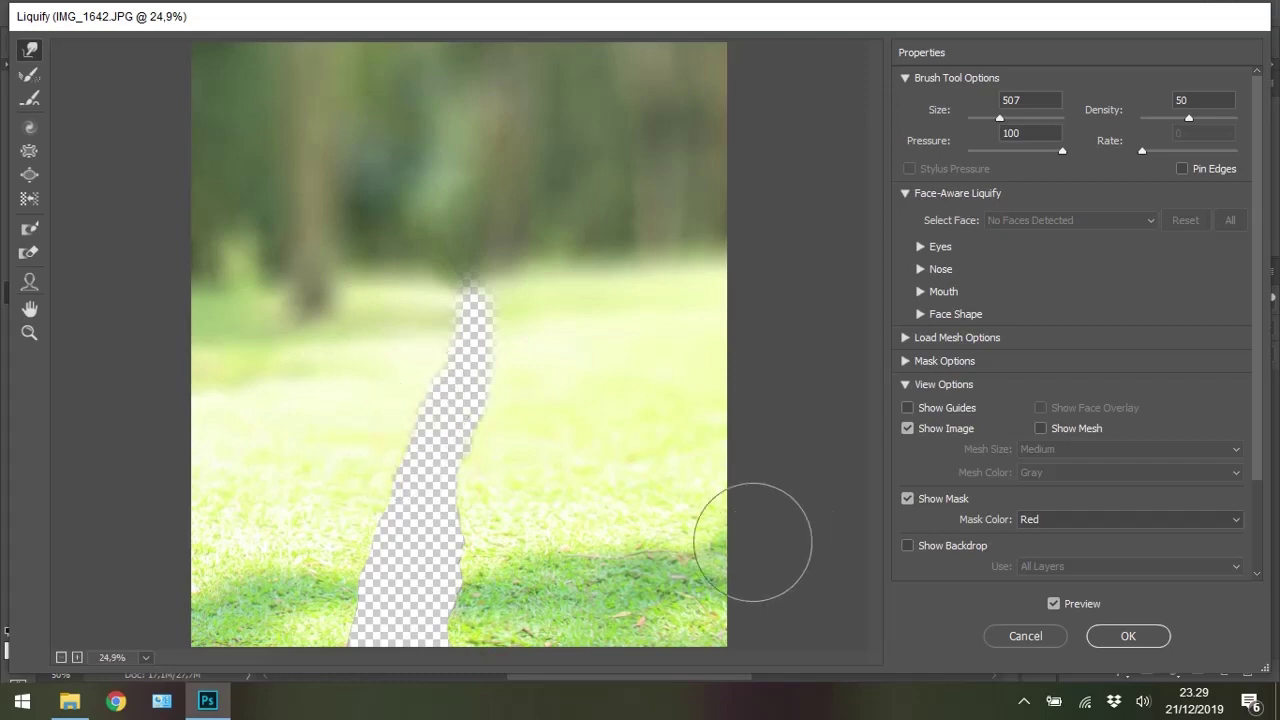
click(1116, 640)
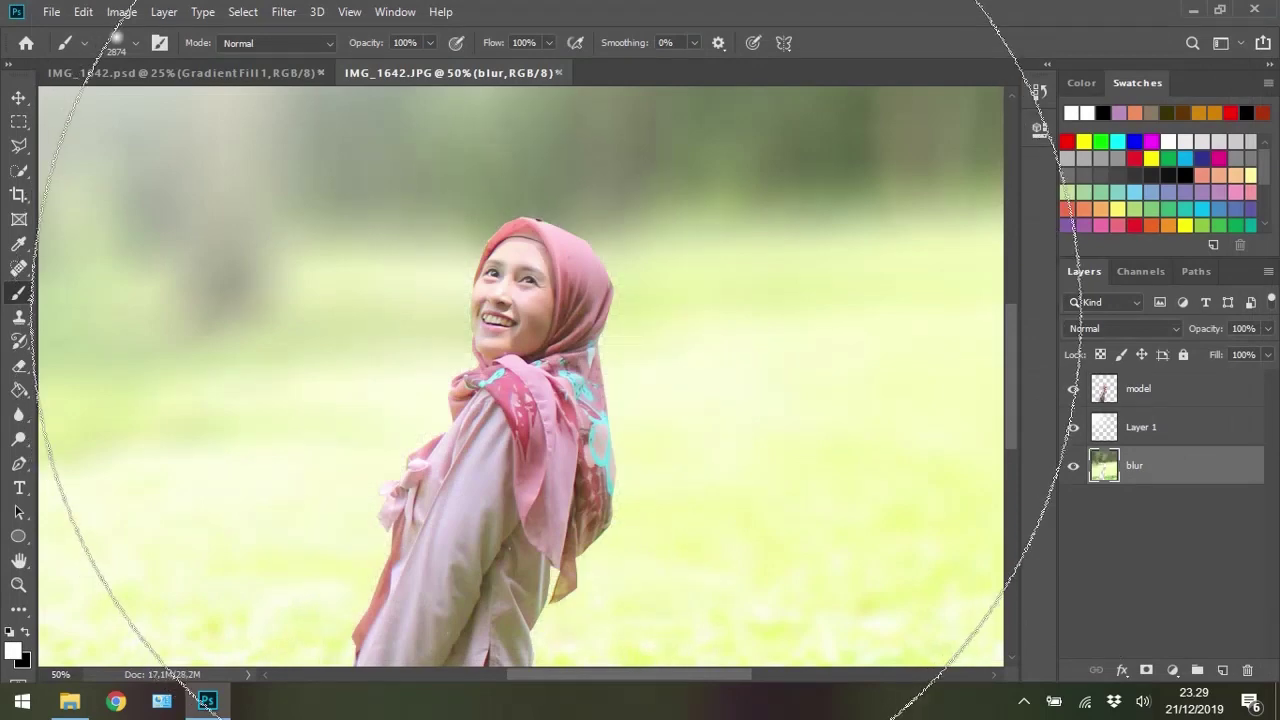
Zoom out and add a Color Balance adjustment layer above Layer 1
key(ctrl+minus)
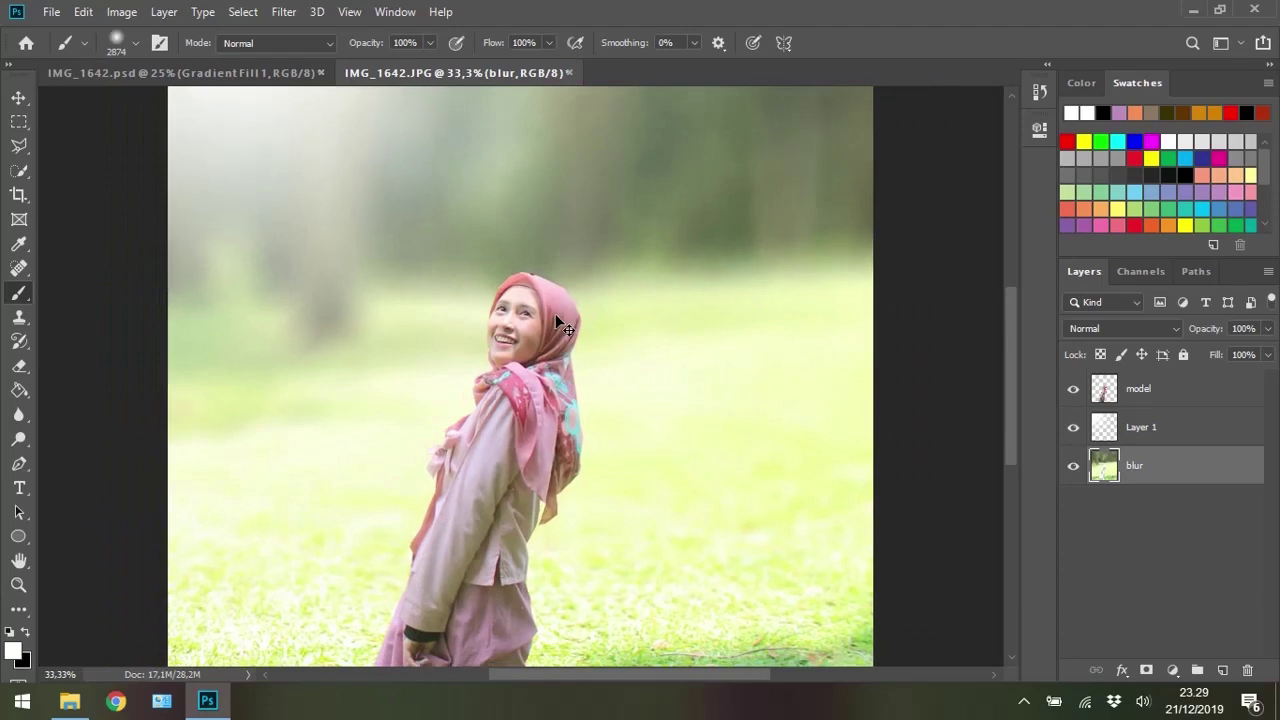
key(ctrl+minus)
key(ctrl+minus)
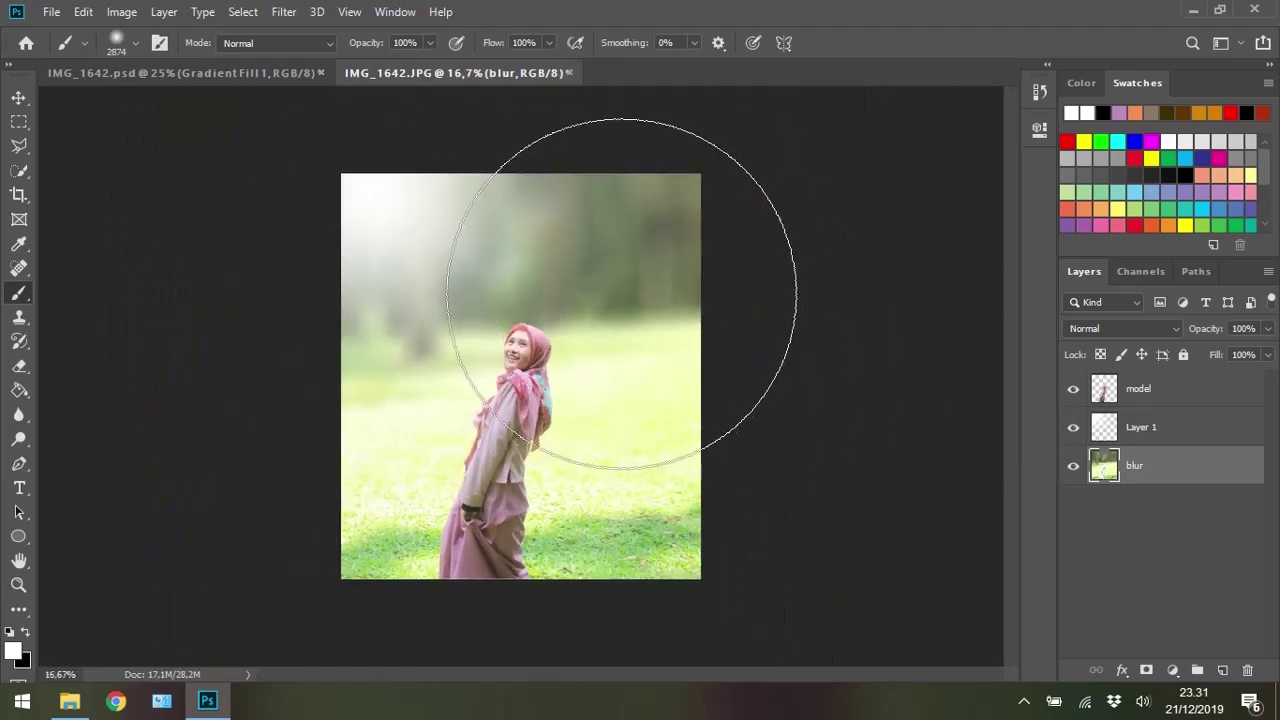
click(1176, 430)
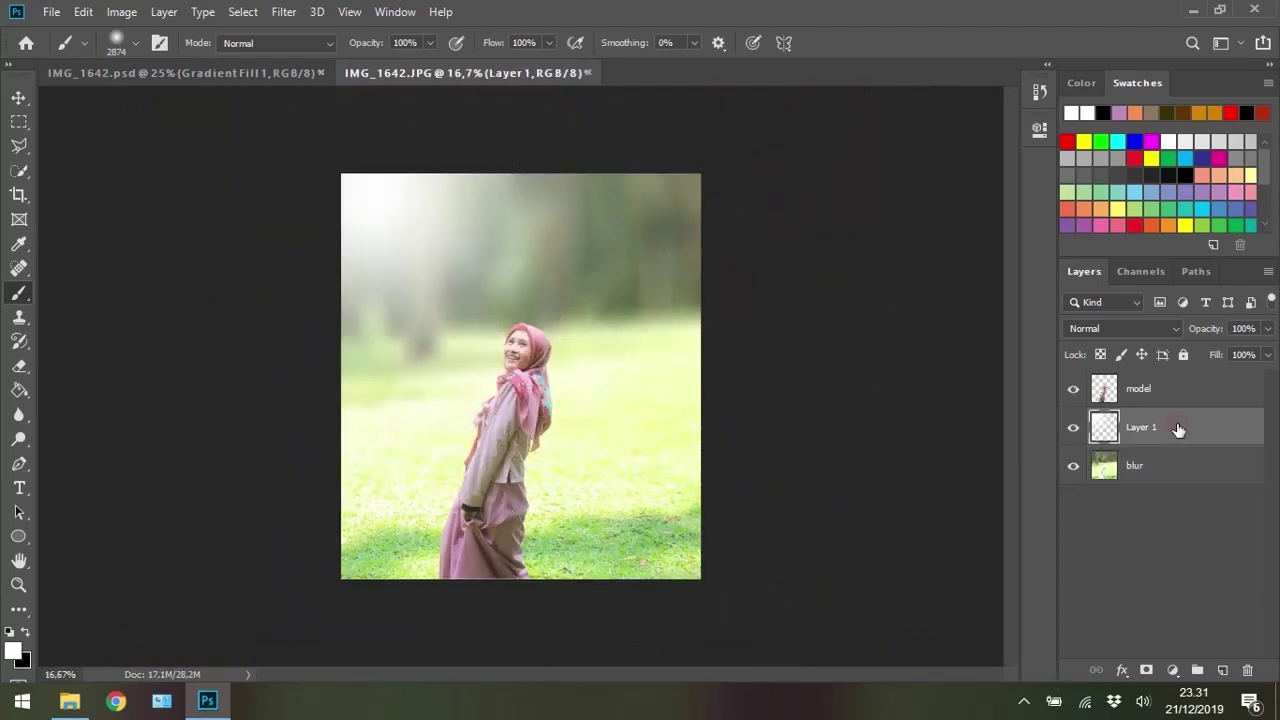
click(1173, 671)
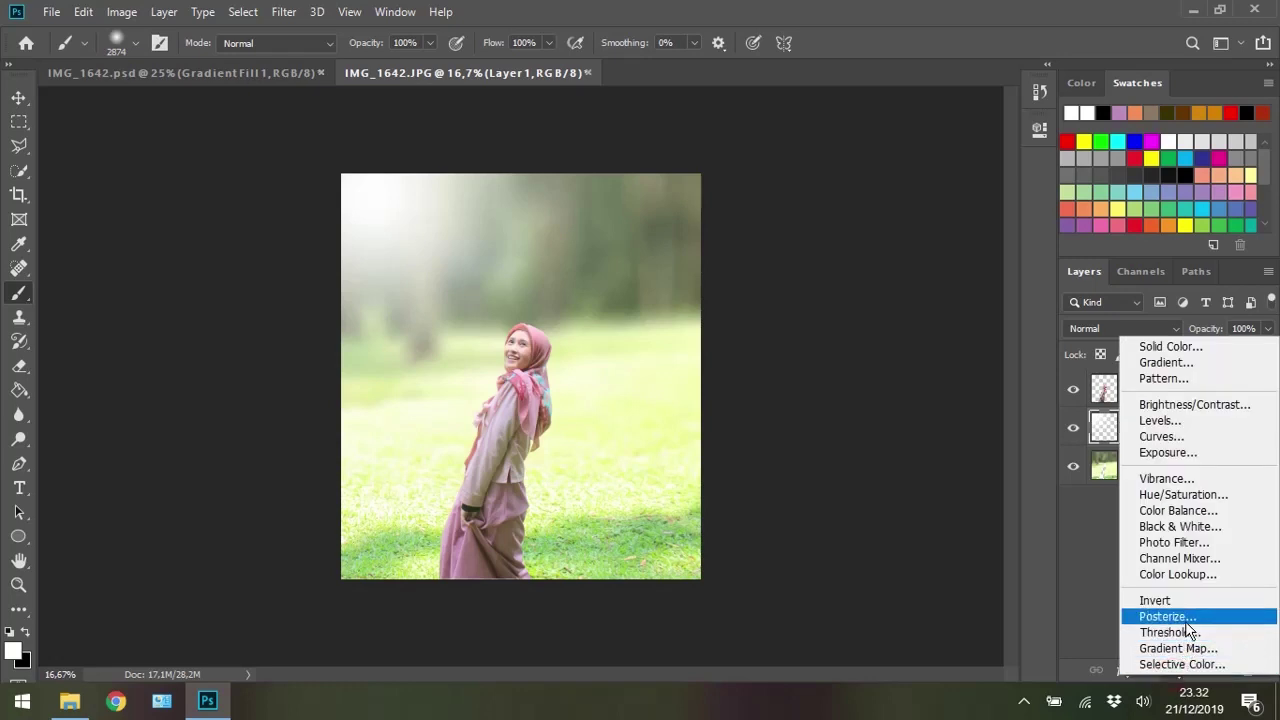
click(1203, 512)
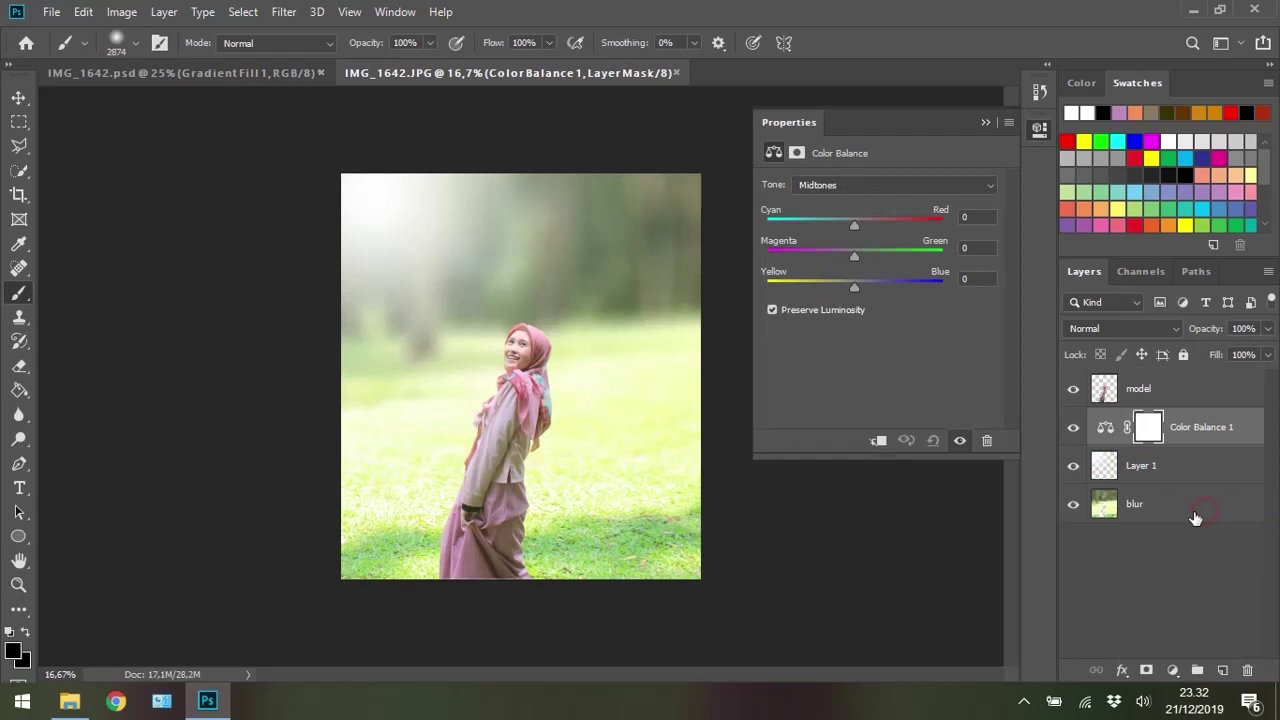
Set the Color Balance midtones to Red +44, Magenta -17 and Blue +20
drag(855, 223, 883, 225)
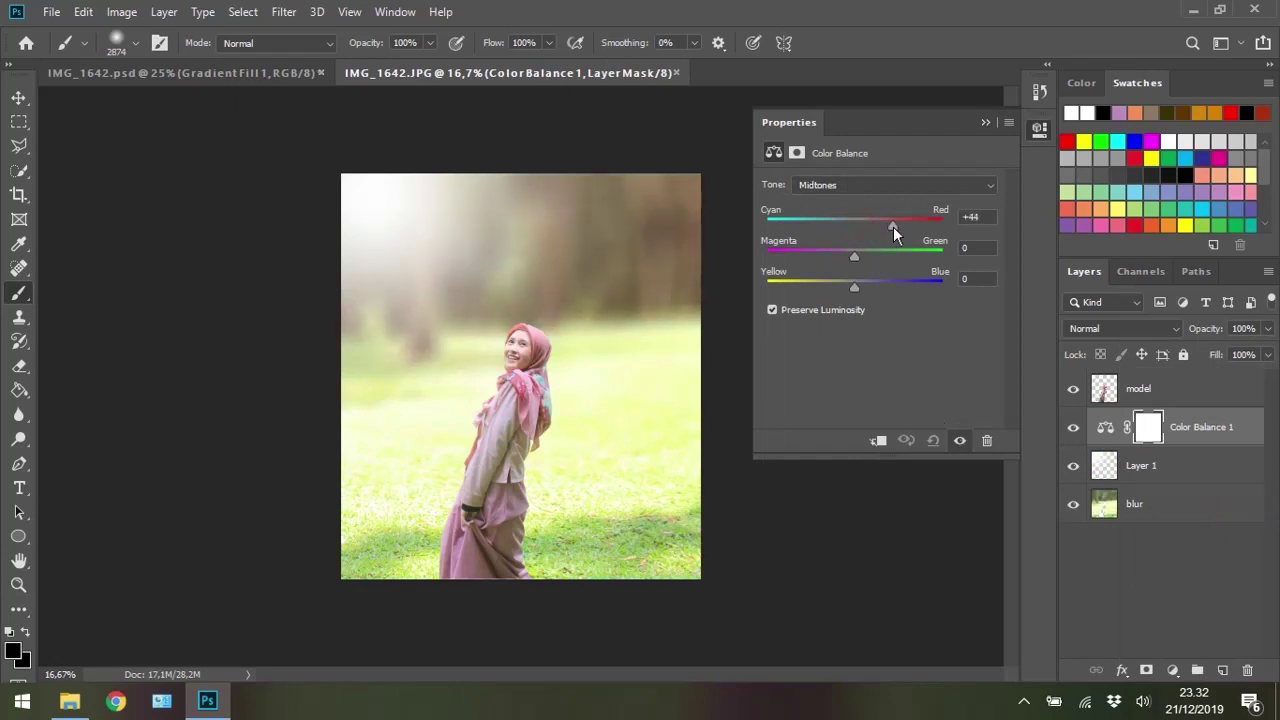
mouse_move(857, 256)
mouse_down()
mouse_move(824, 262)
mouse_move(897, 295)
mouse_move(834, 286)
mouse_move(863, 279)
mouse_up()
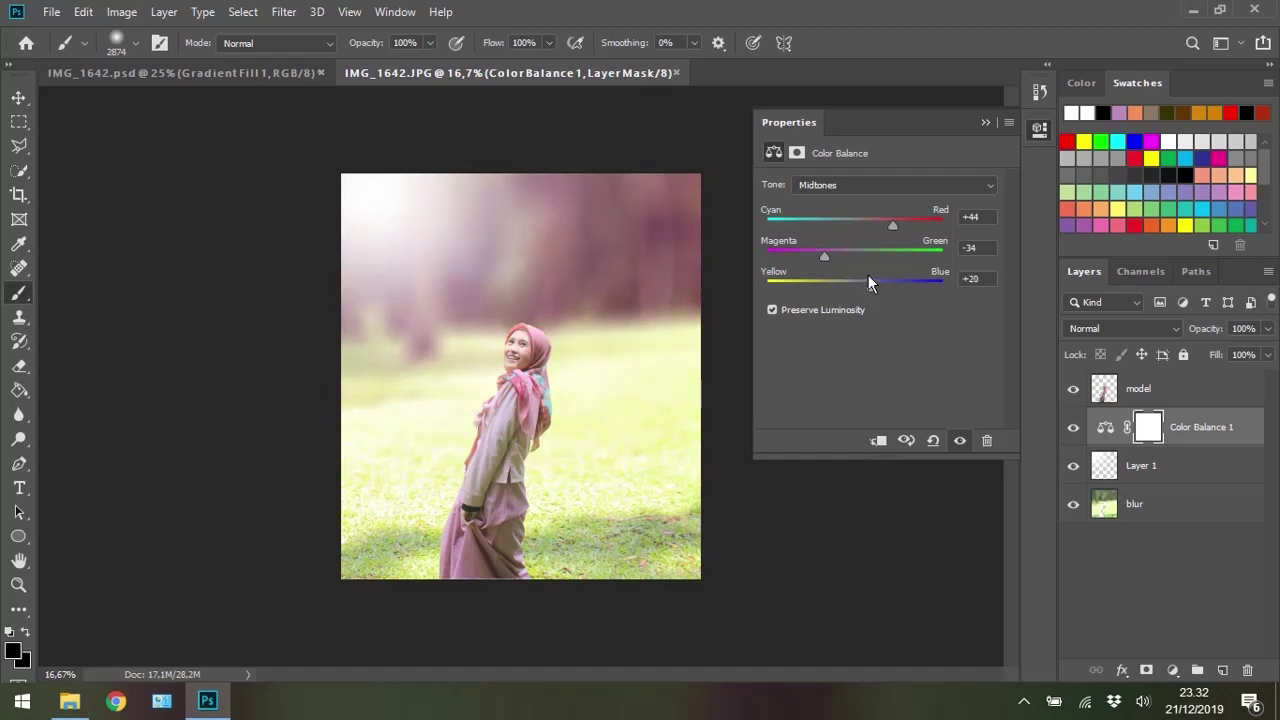
mouse_move(815, 256)
mouse_down()
mouse_move(710, 240)
mouse_move(991, 285)
mouse_up()
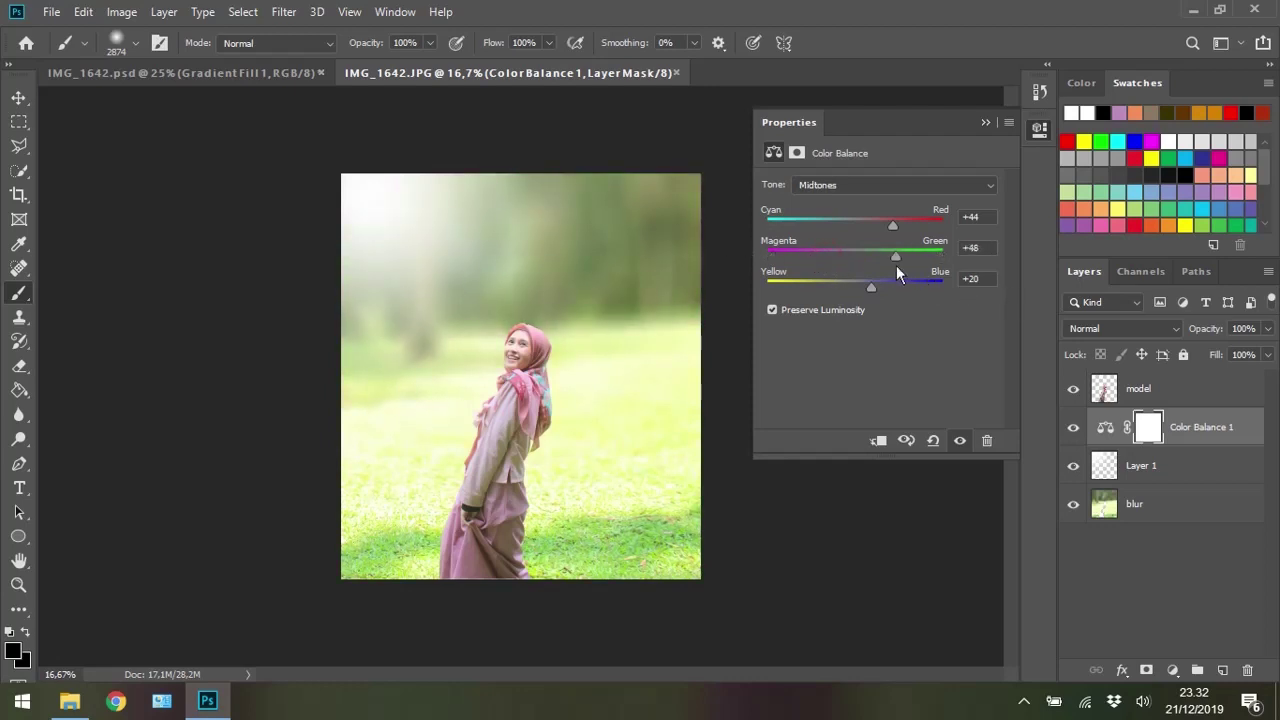
drag(896, 265, 840, 259)
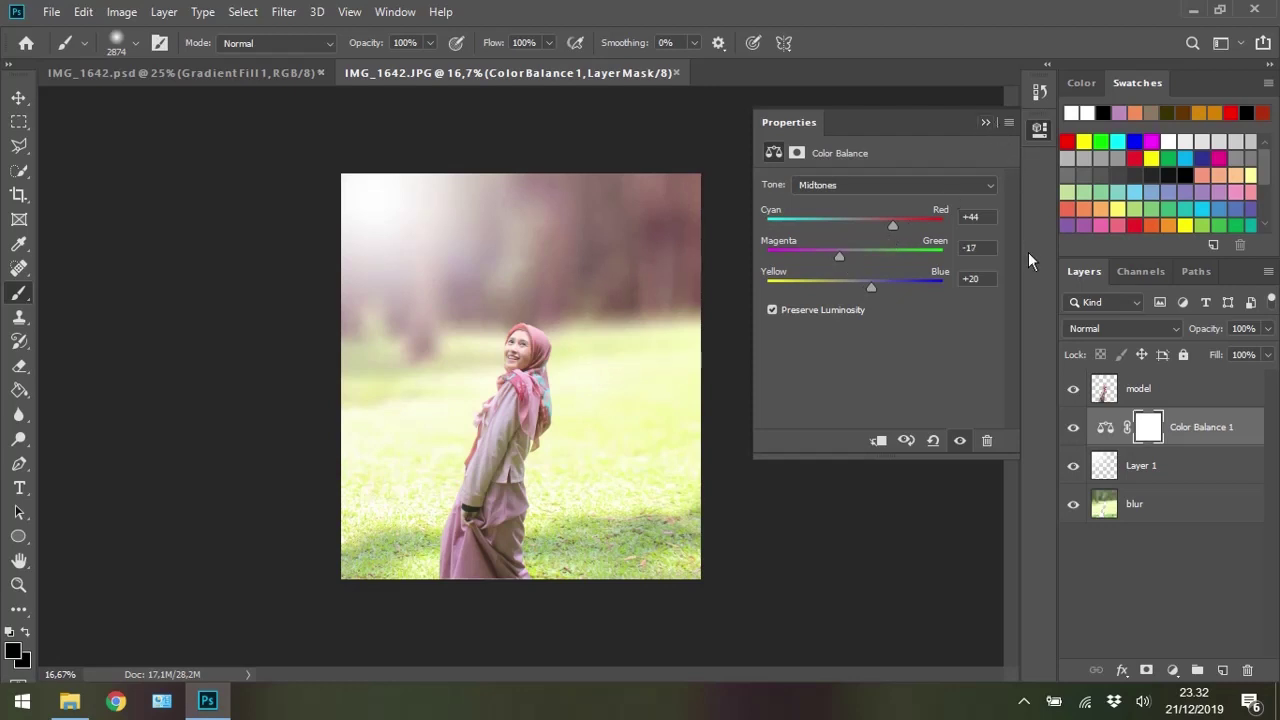
click(984, 122)
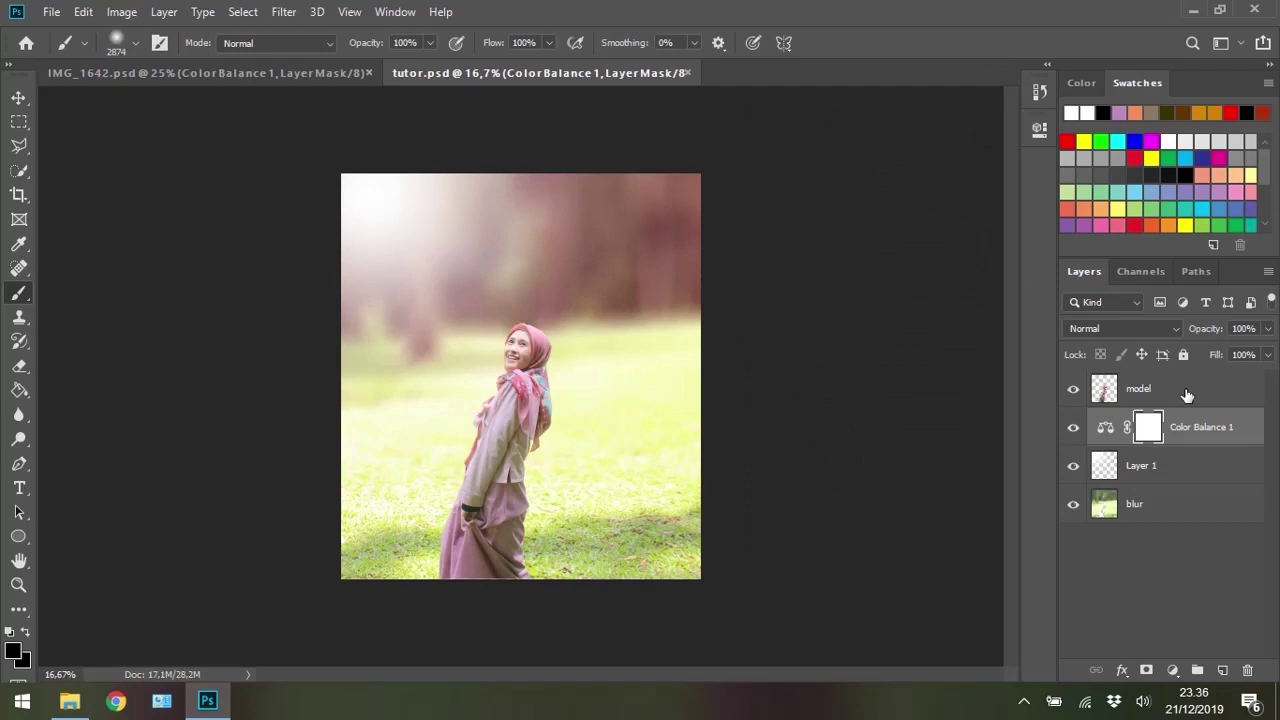
click(1187, 395)
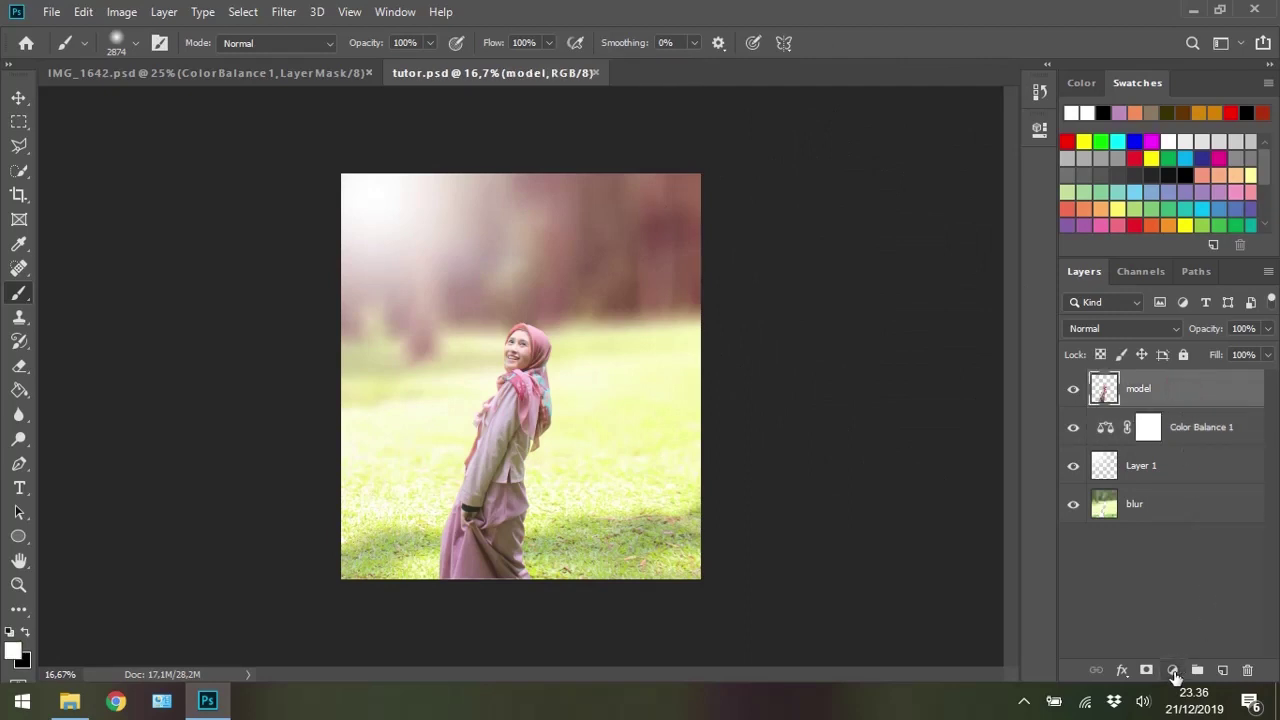
Add a Curves layer above model with the top-right point lowered to darken the image
click(1174, 671)
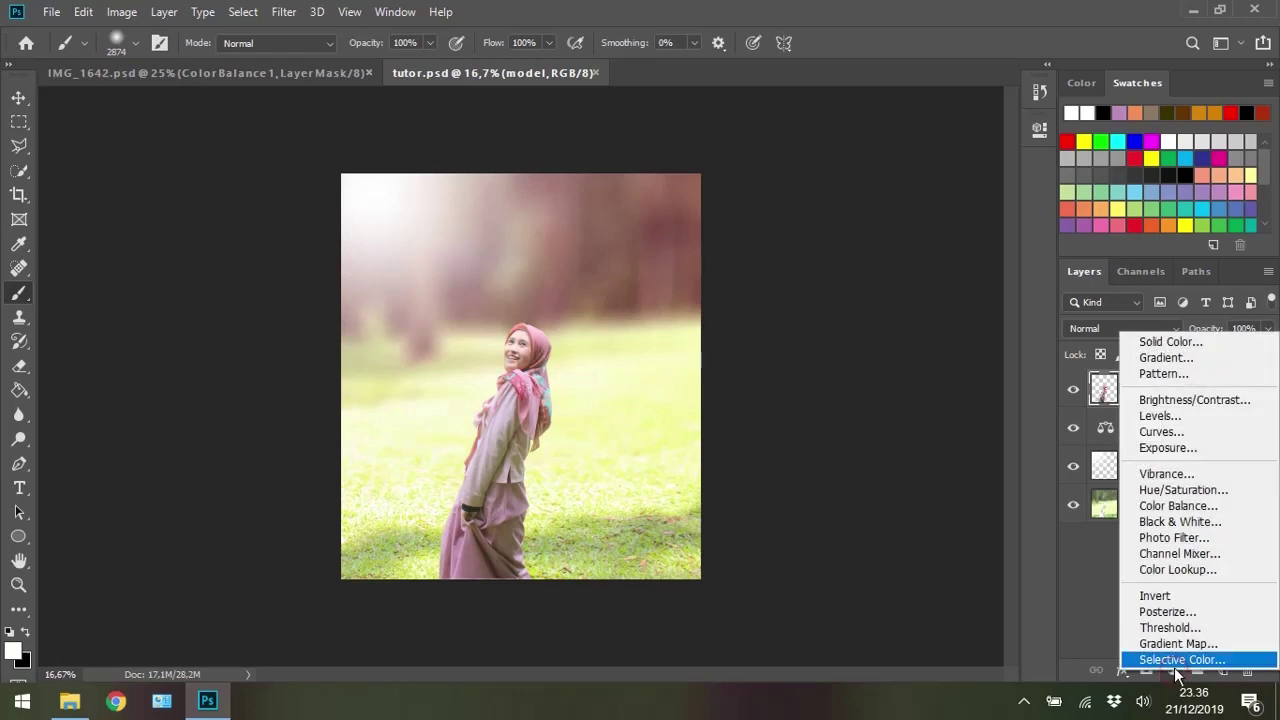
click(1188, 434)
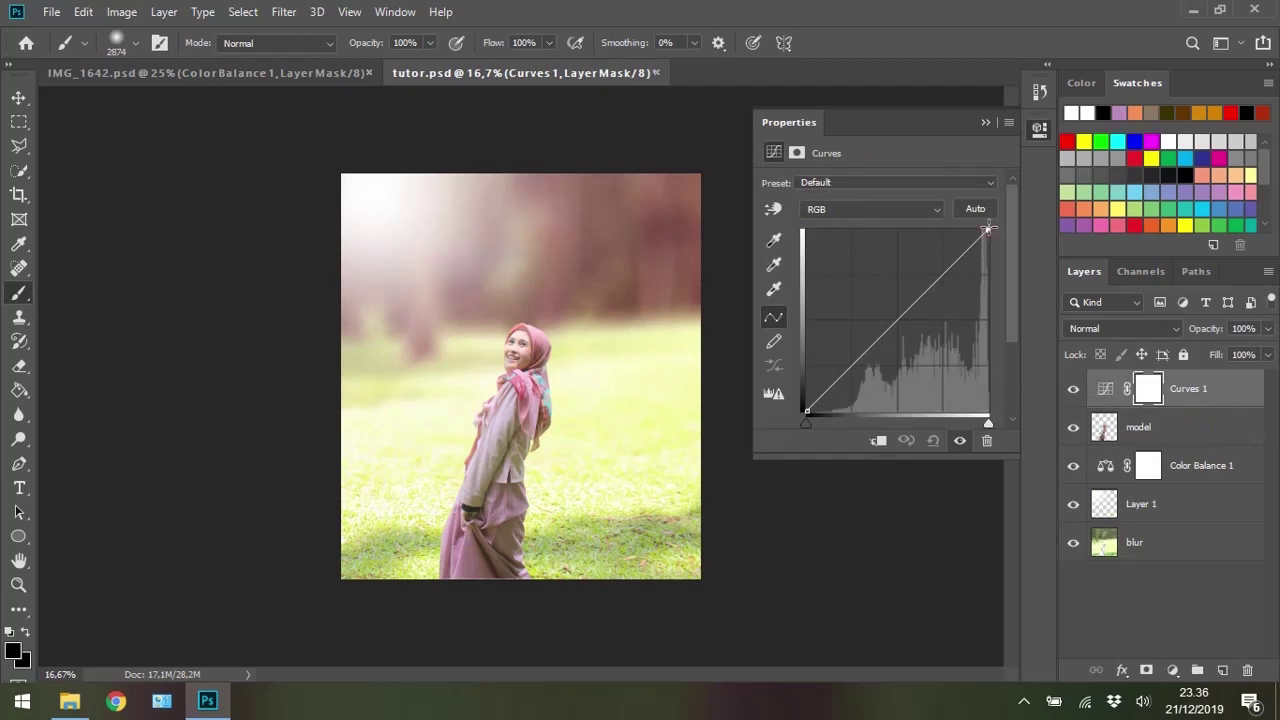
drag(987, 229, 990, 367)
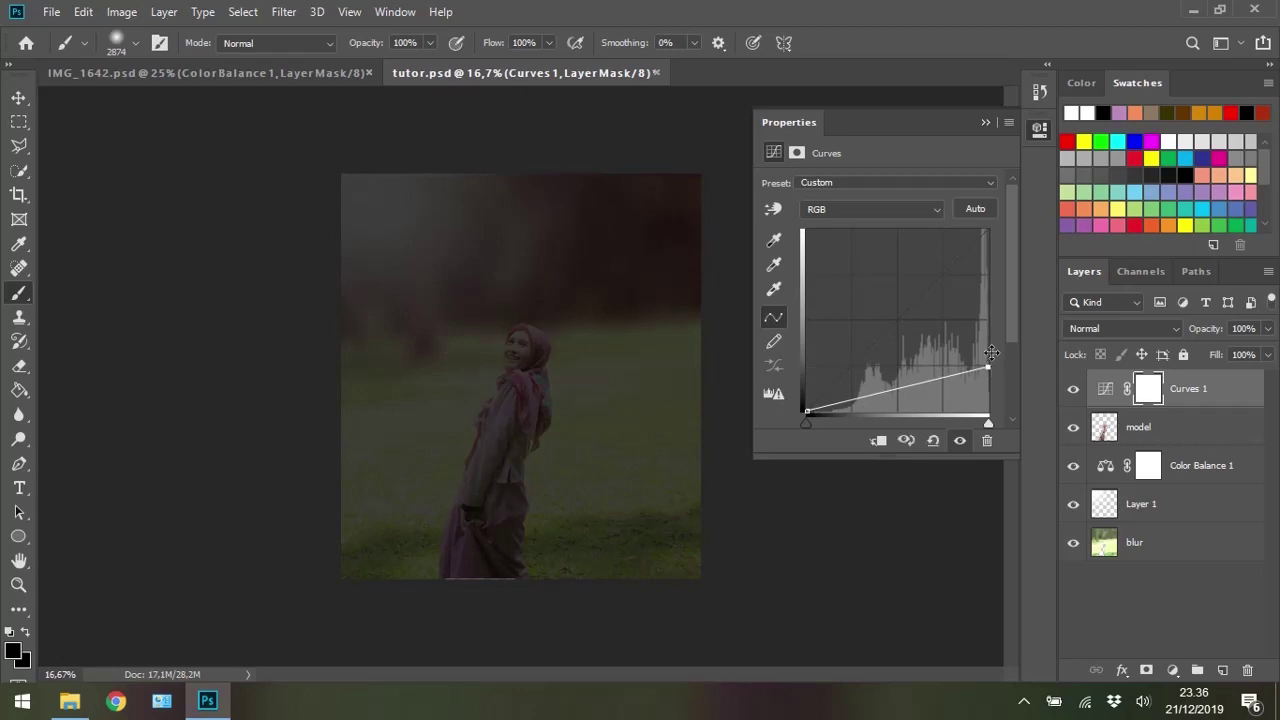
click(985, 122)
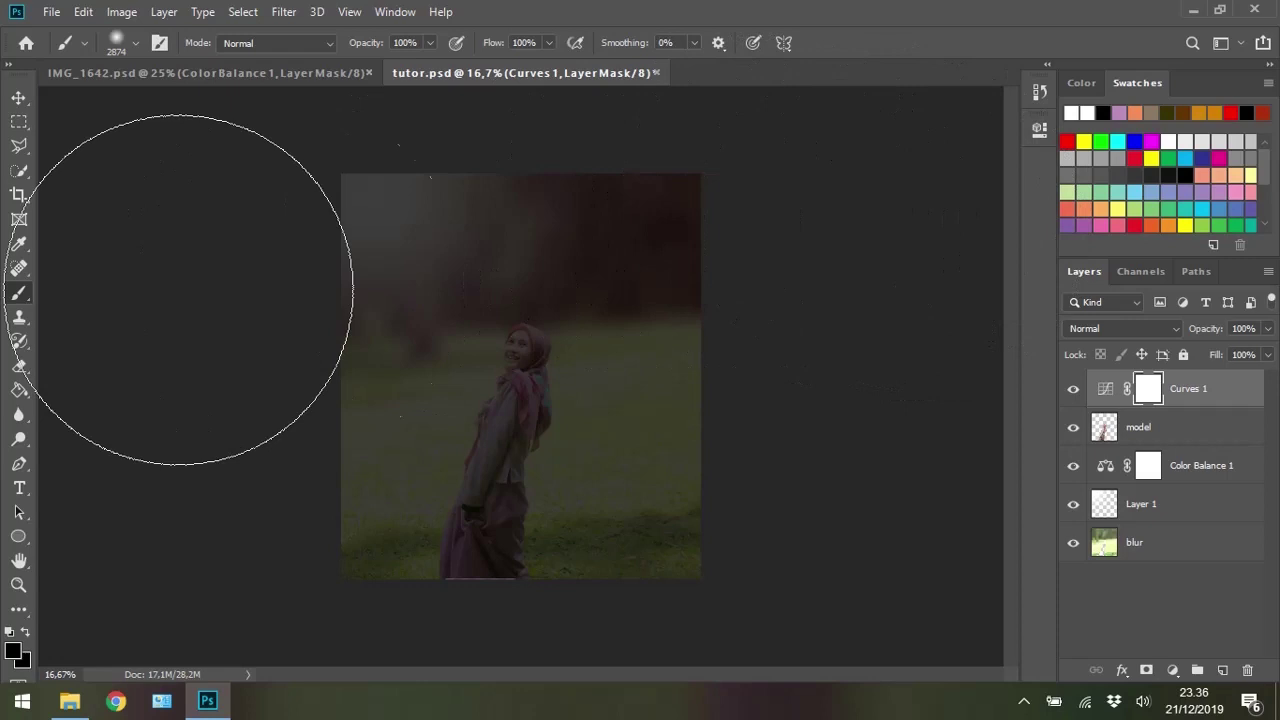
Brush the Curves mask with black over the woman and top-left so those areas stay bright
right_click(22, 297)
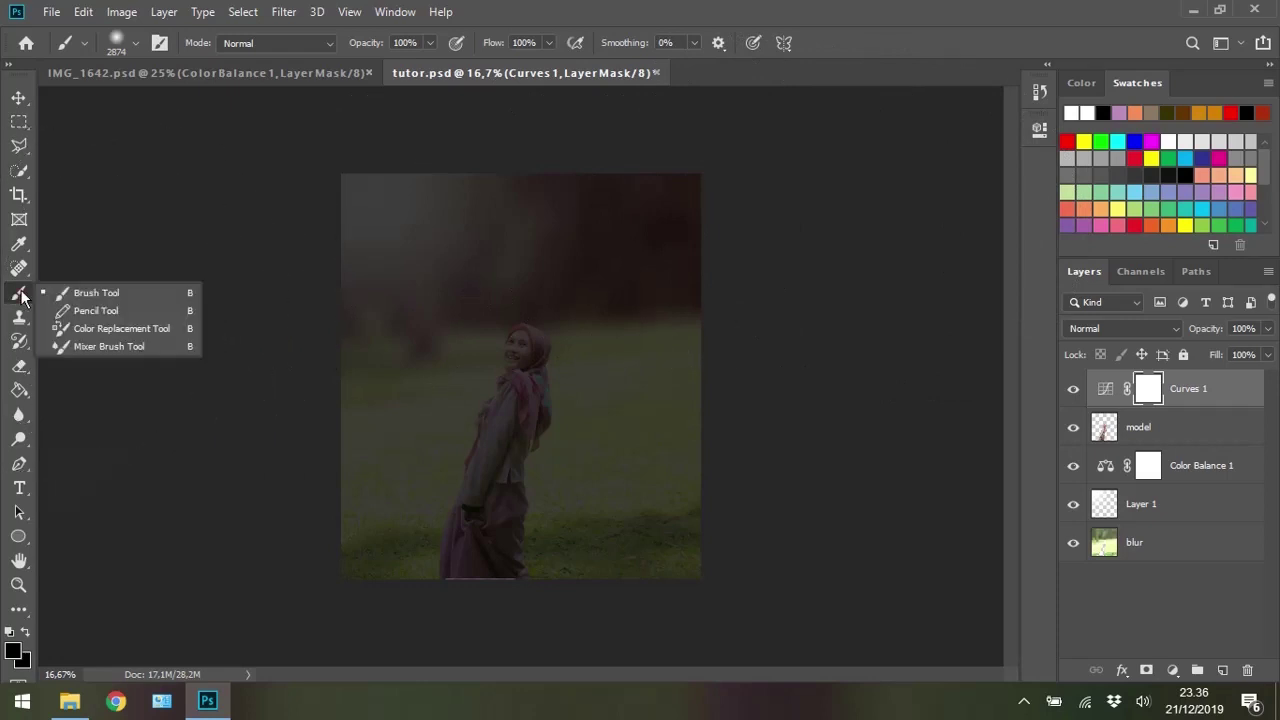
click(65, 297)
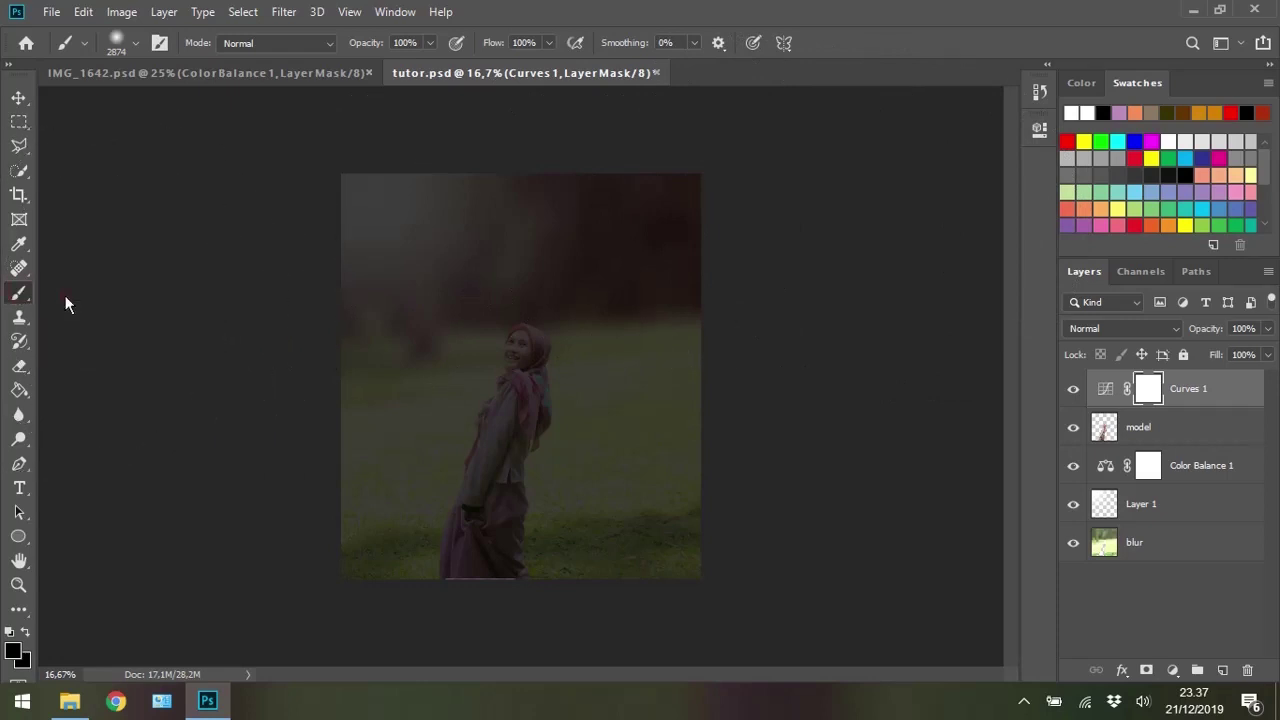
click(13, 651)
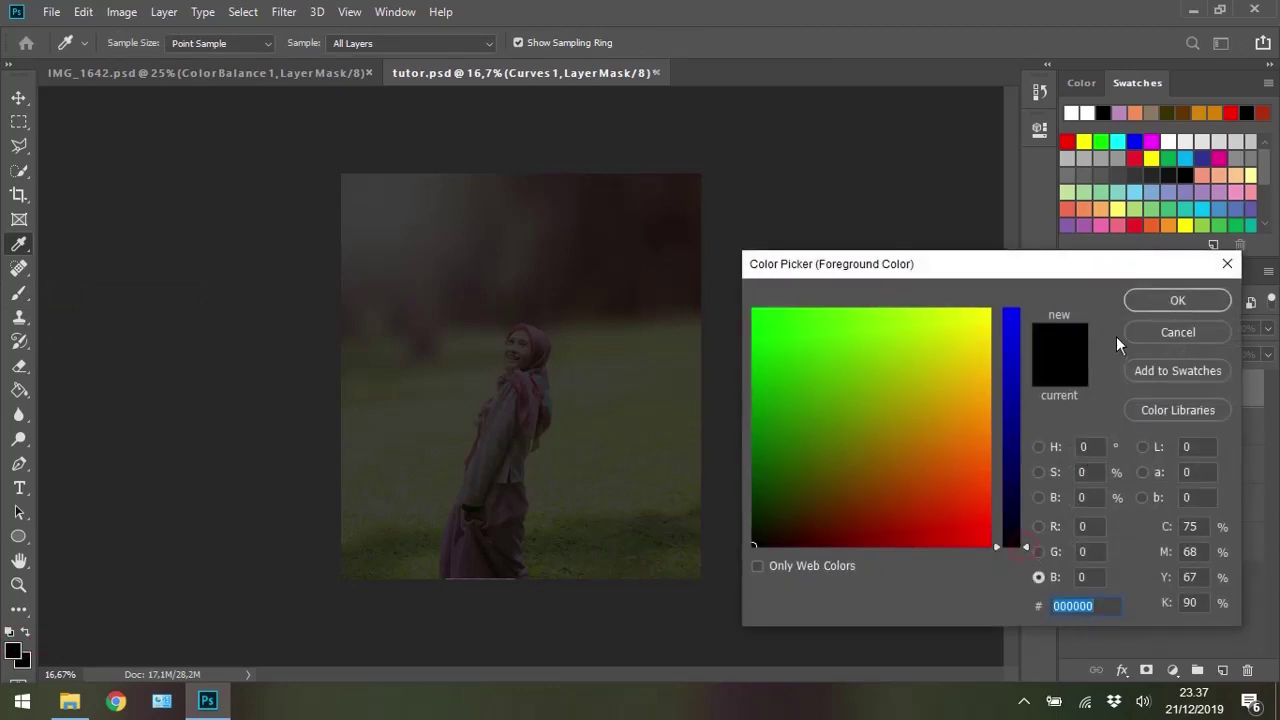
click(1150, 299)
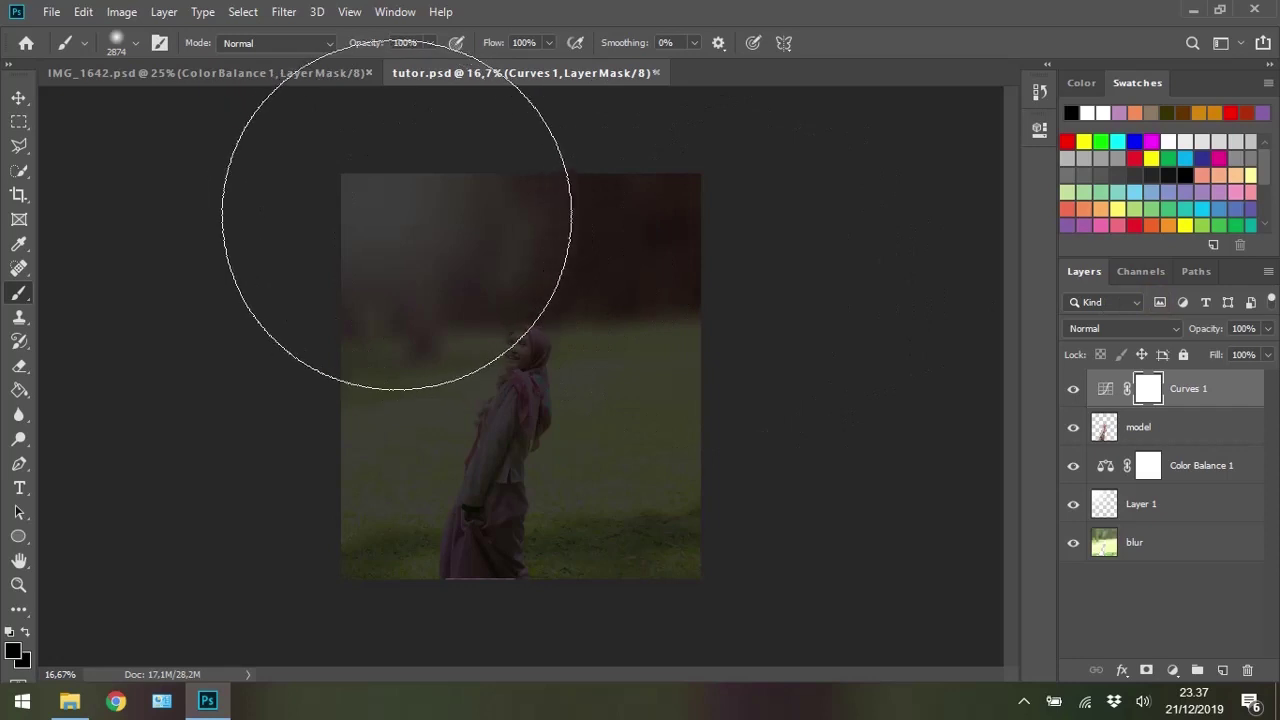
drag(396, 214, 416, 236)
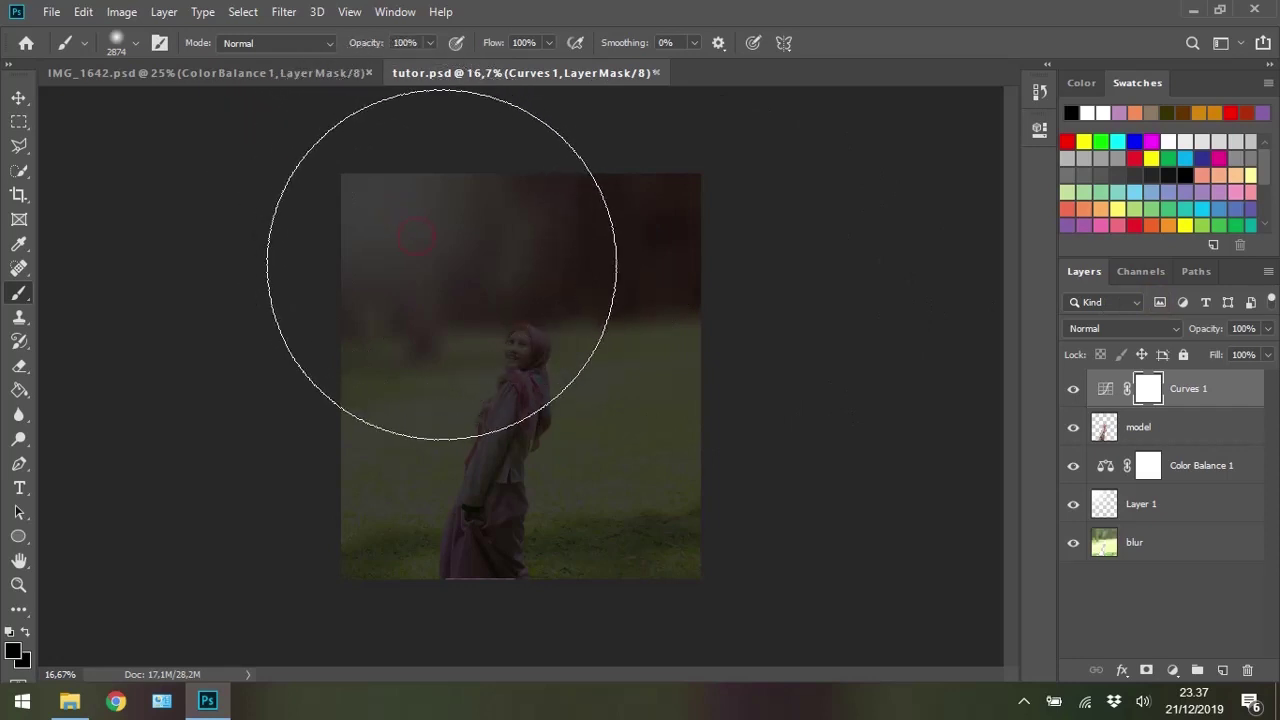
key(ctrl+i)
click(448, 265)
mouse_move(463, 303)
mouse_down()
mouse_move(473, 366)
mouse_move(463, 351)
mouse_up()
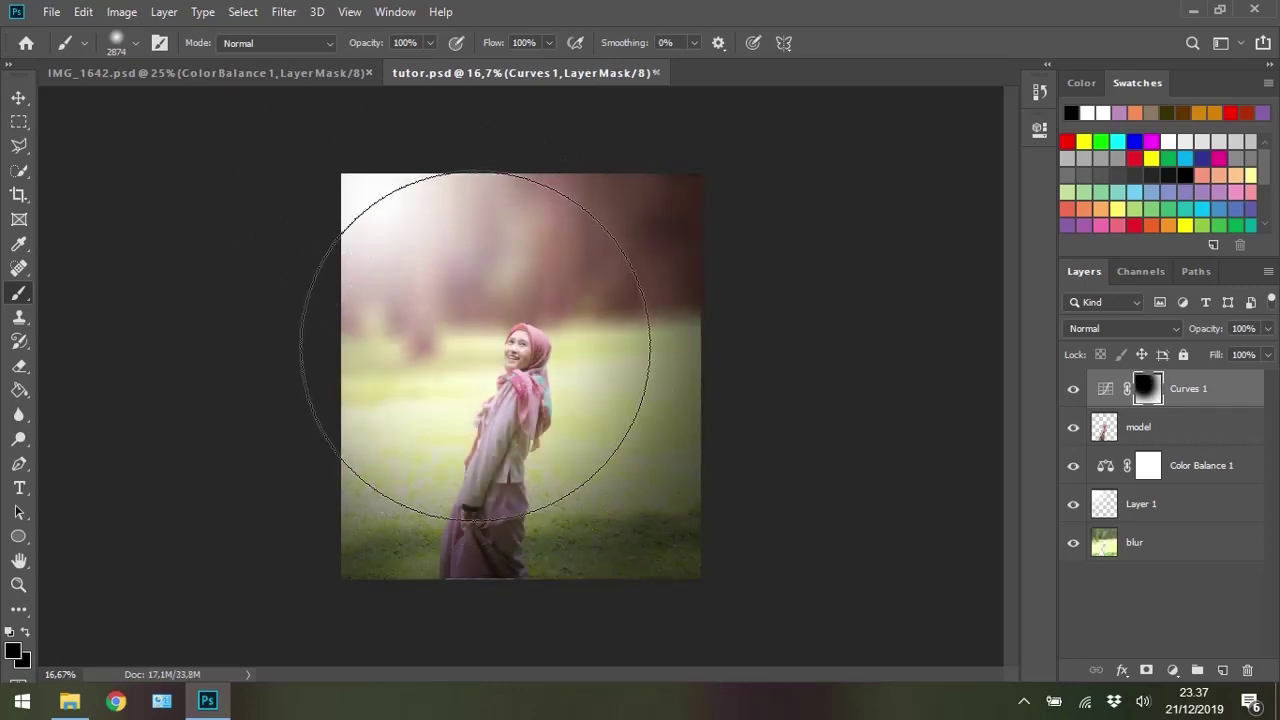
drag(428, 281, 474, 356)
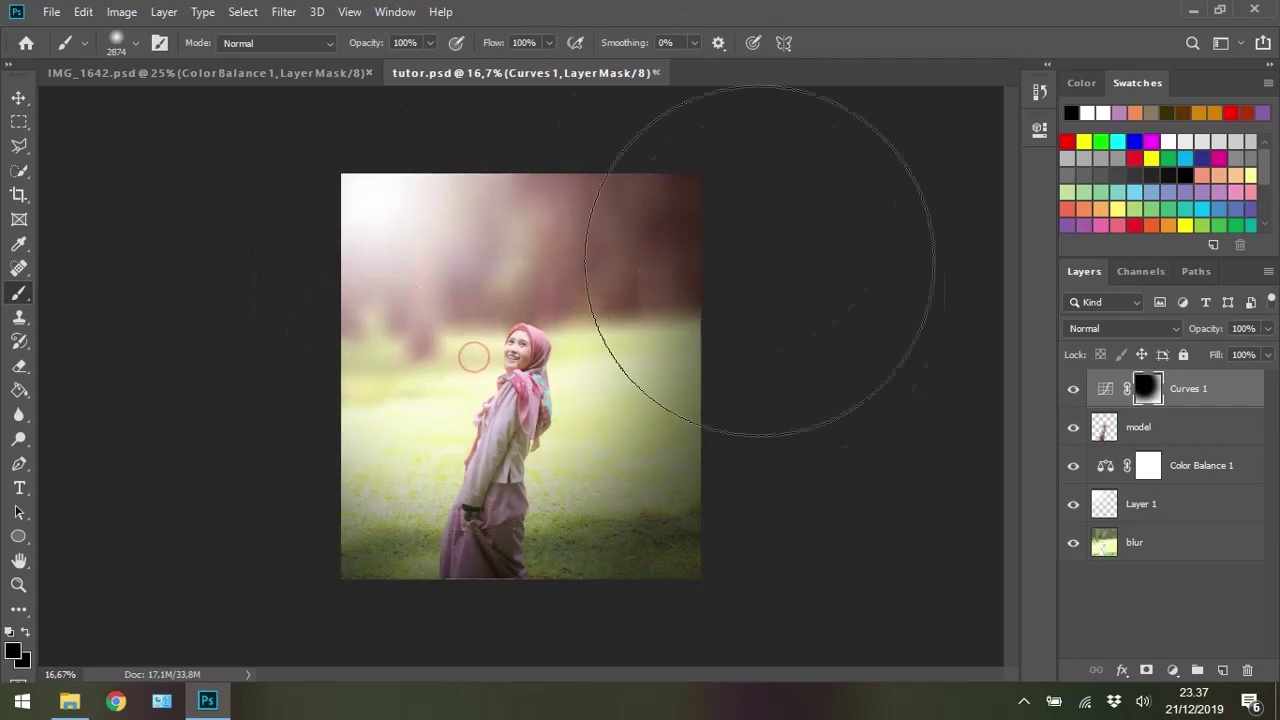
drag(723, 177, 403, 271)
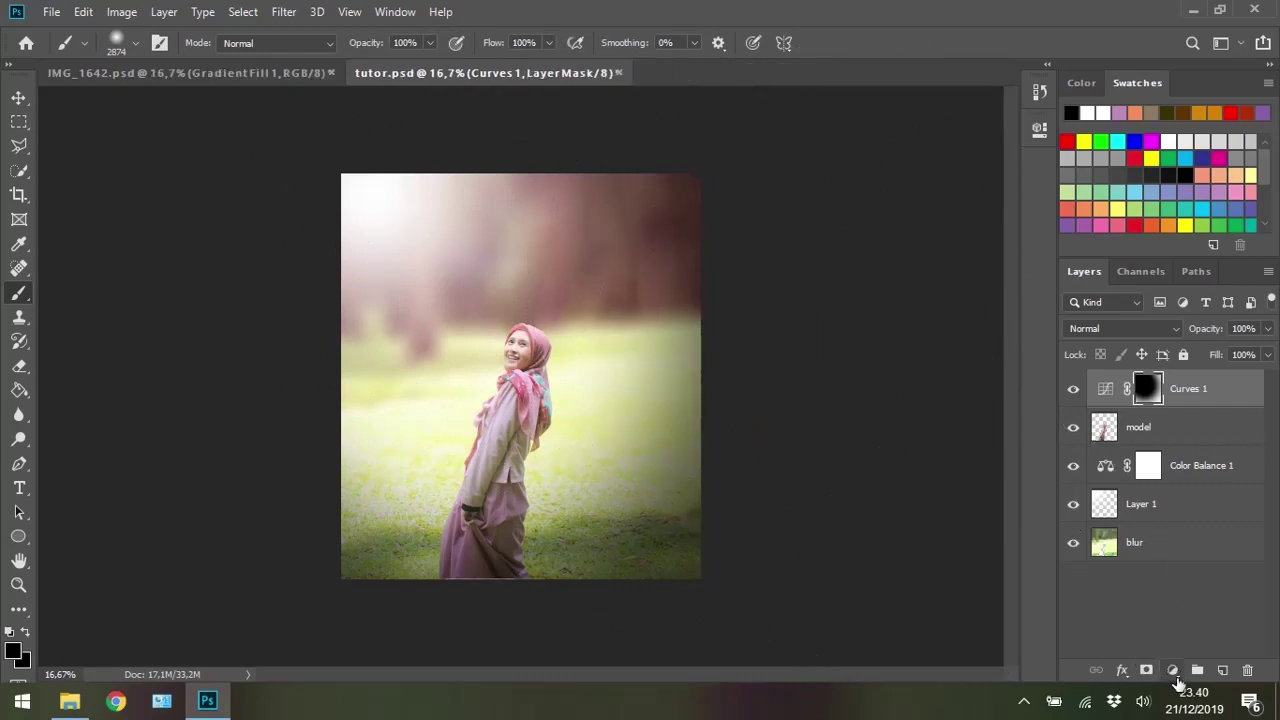
Add a Gradient Fill layer using the violet-to-orange gradient preset
click(1176, 679)
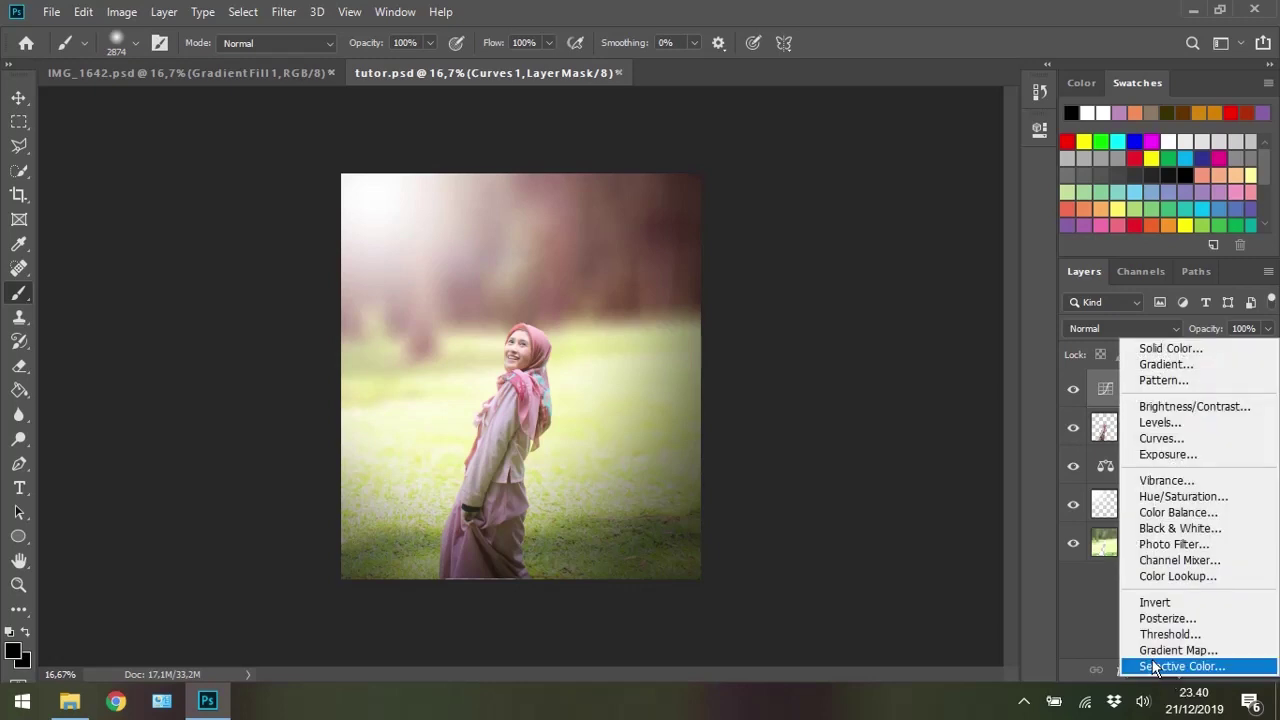
click(1205, 367)
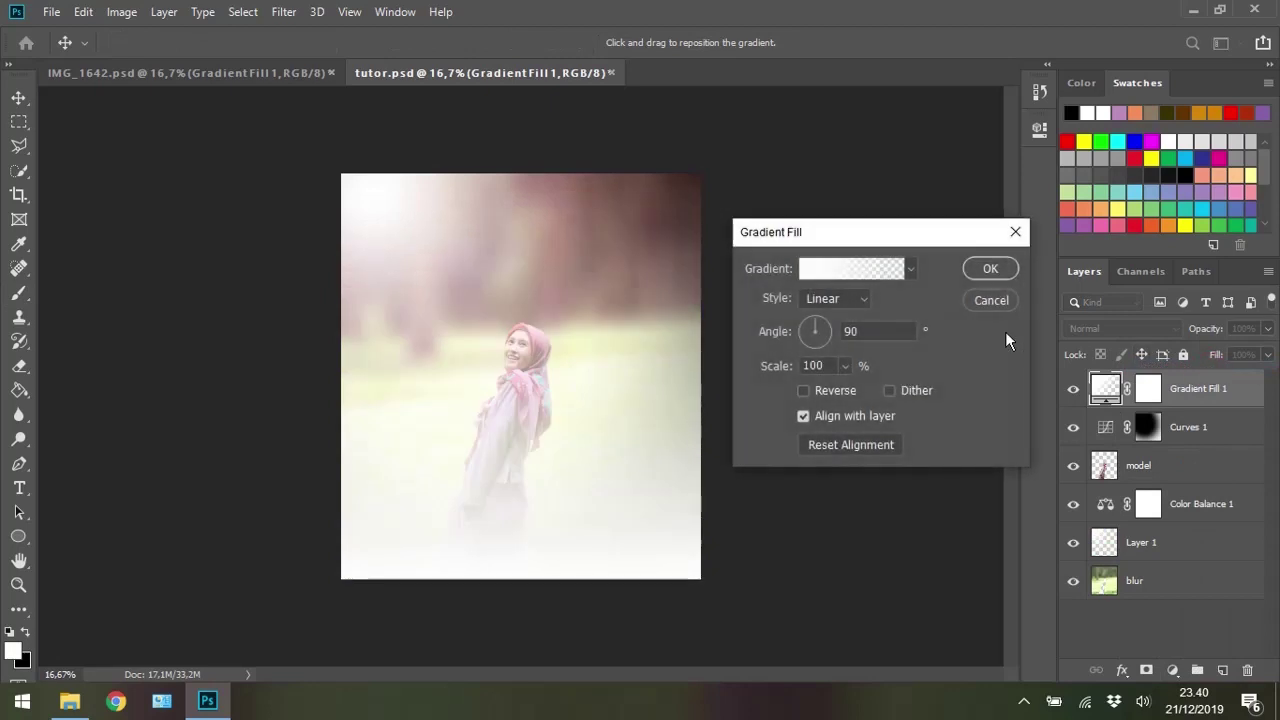
click(910, 268)
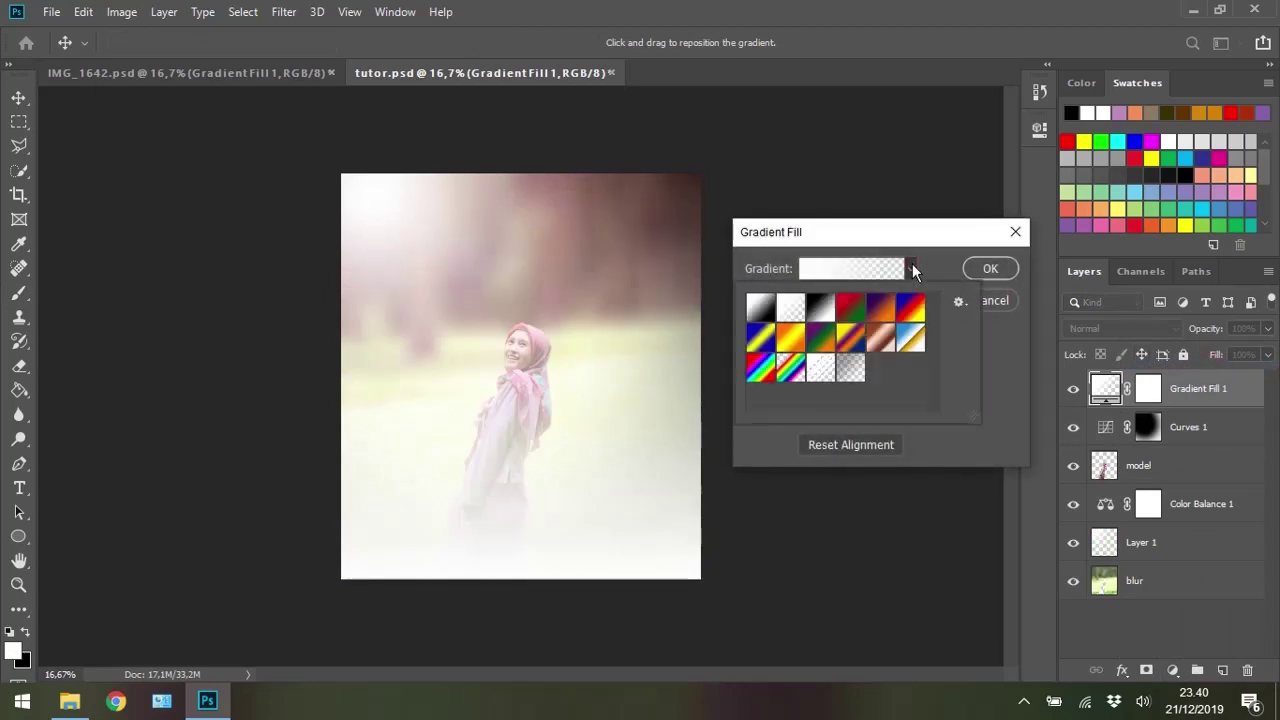
click(881, 314)
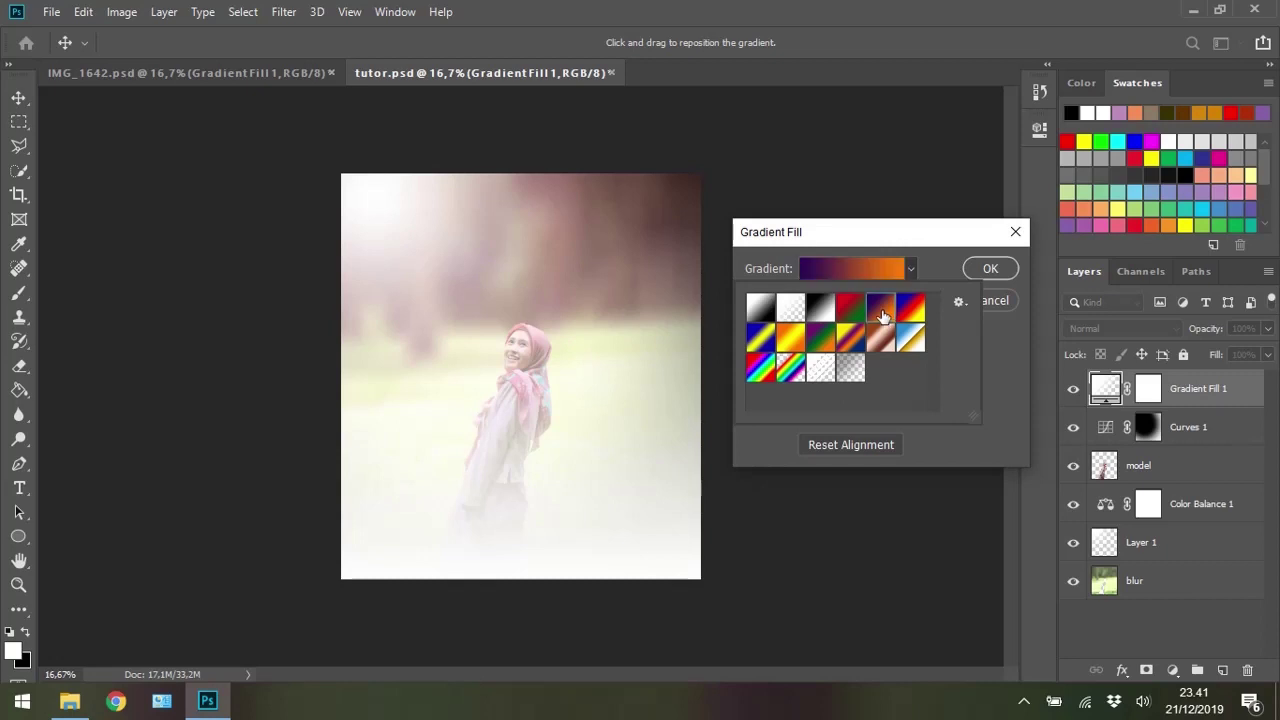
click(988, 270)
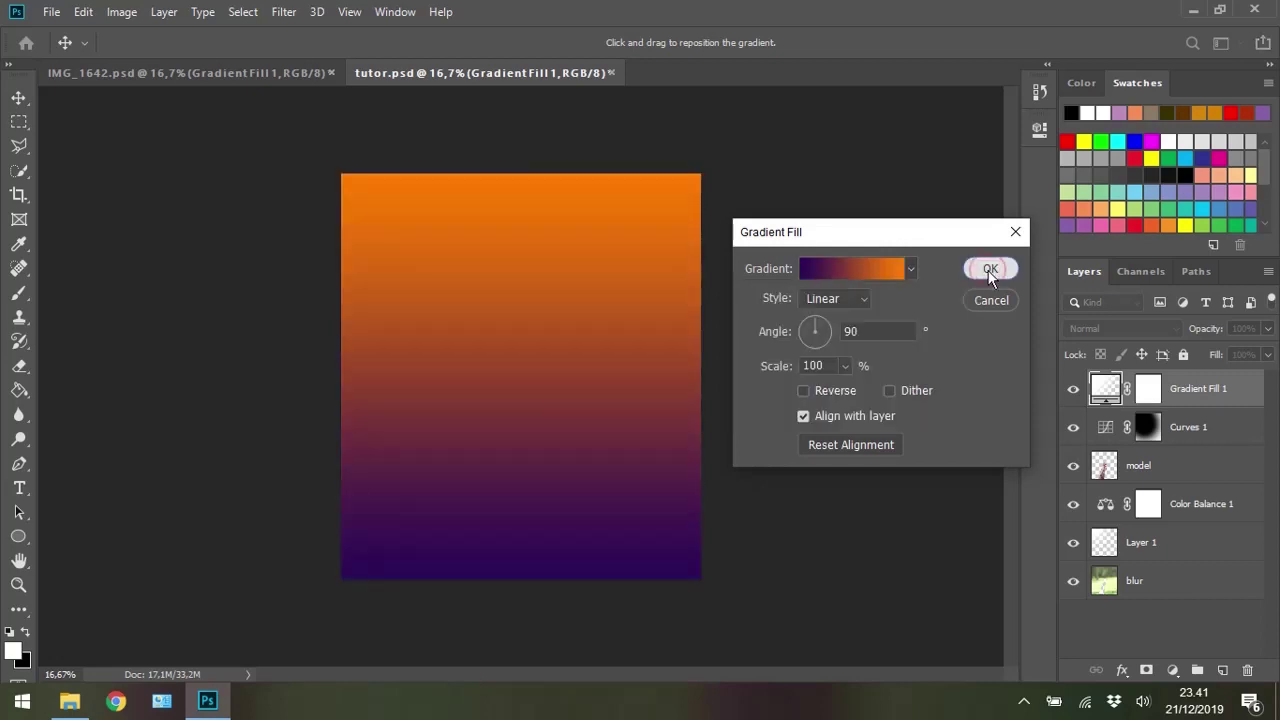
click(988, 270)
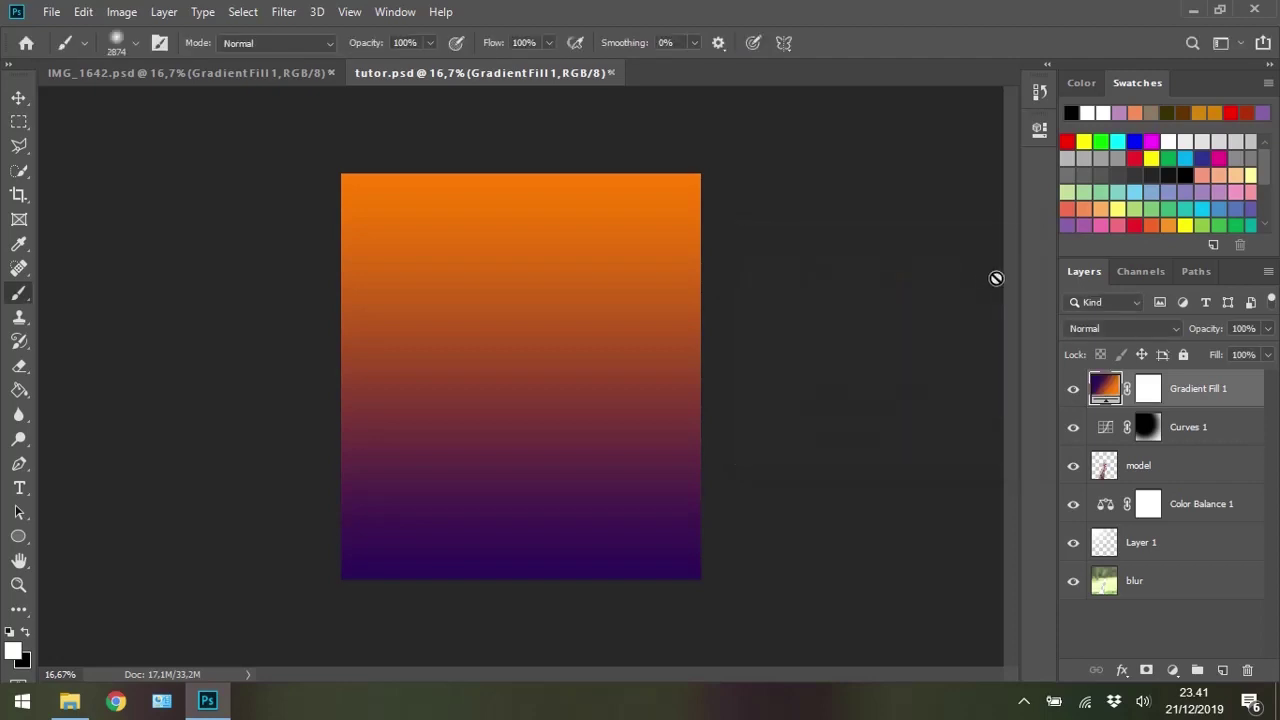
Set the gradient layer to Soft Light blending at 50% opacity
click(1175, 330)
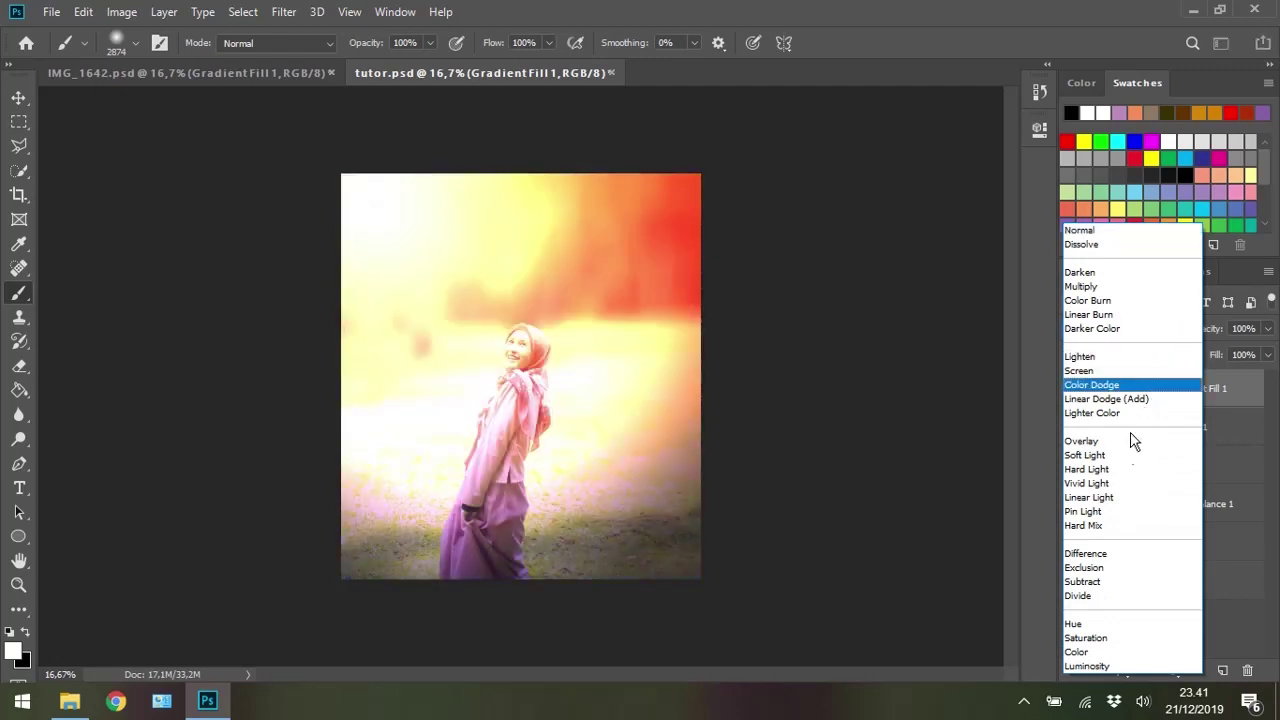
click(1115, 456)
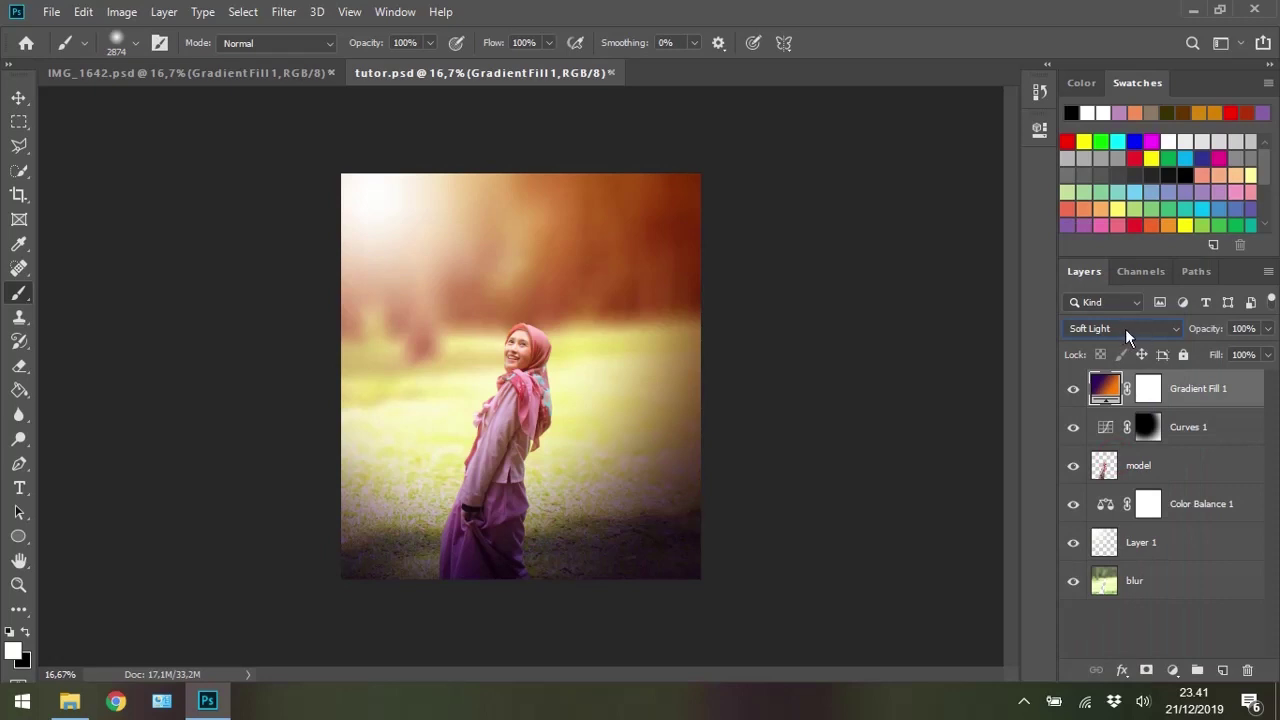
click(1267, 354)
drag(1265, 354, 1222, 360)
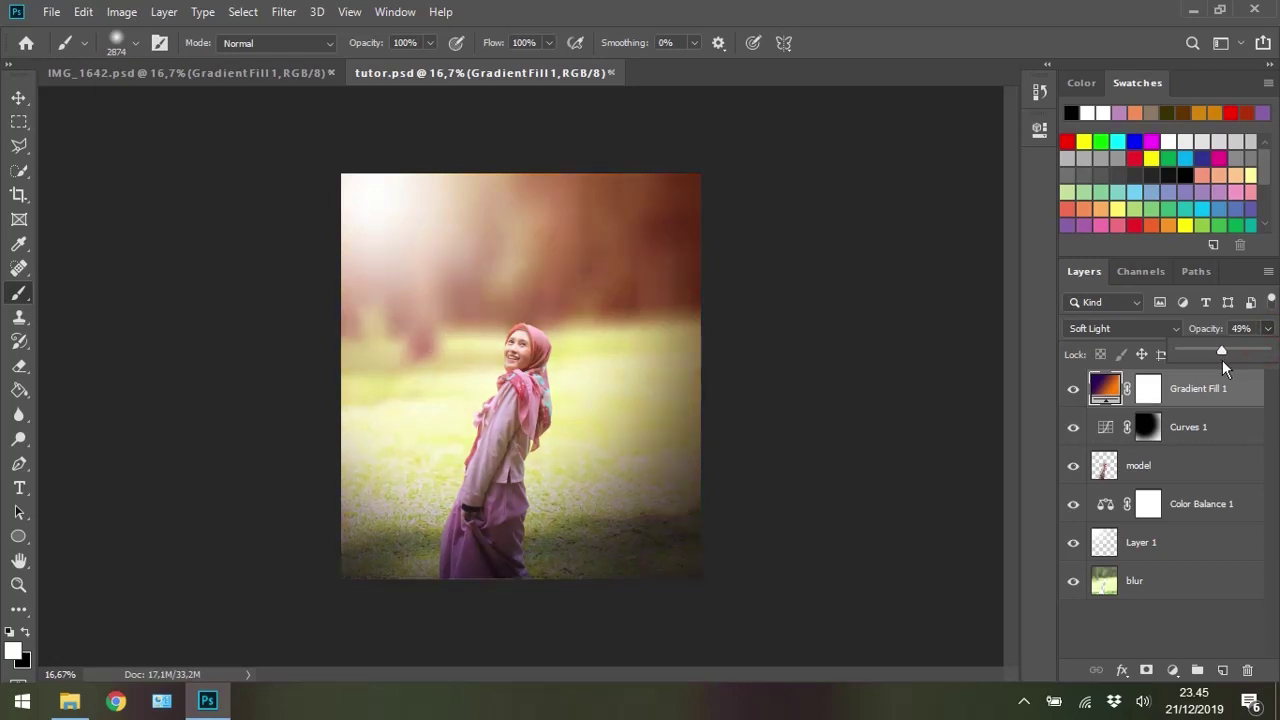
click(1251, 328)
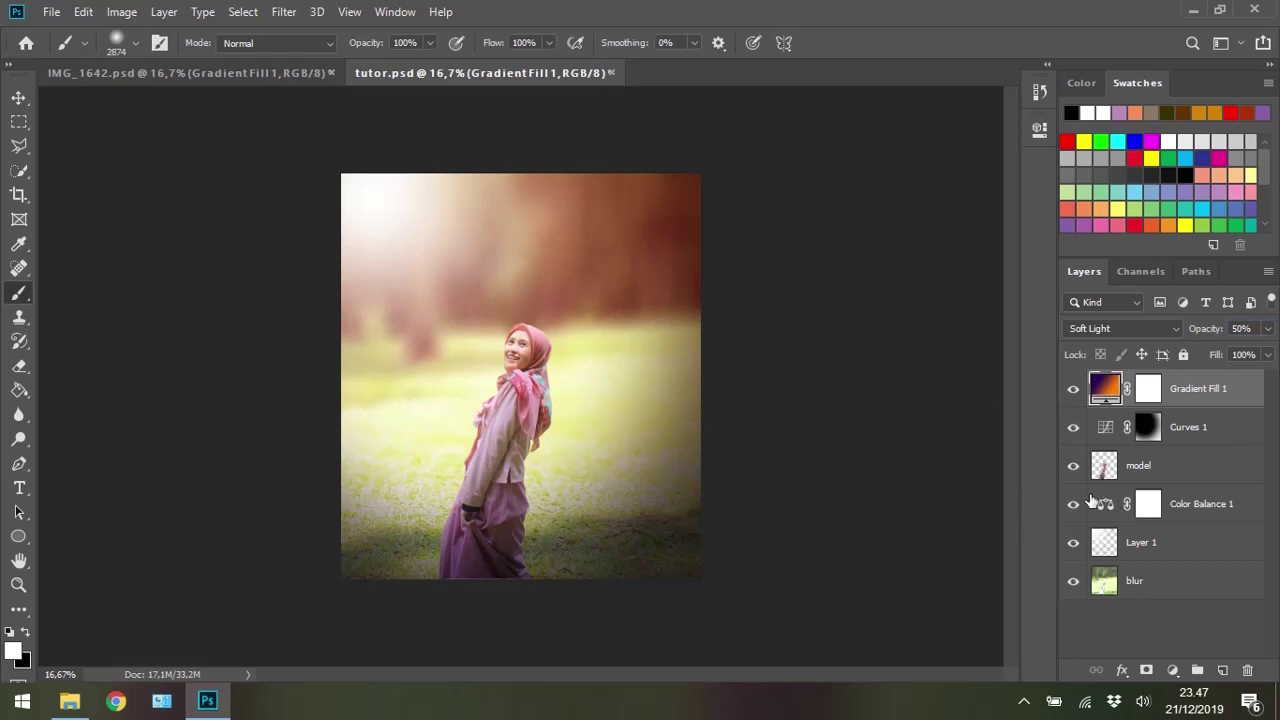
double_click(1105, 505)
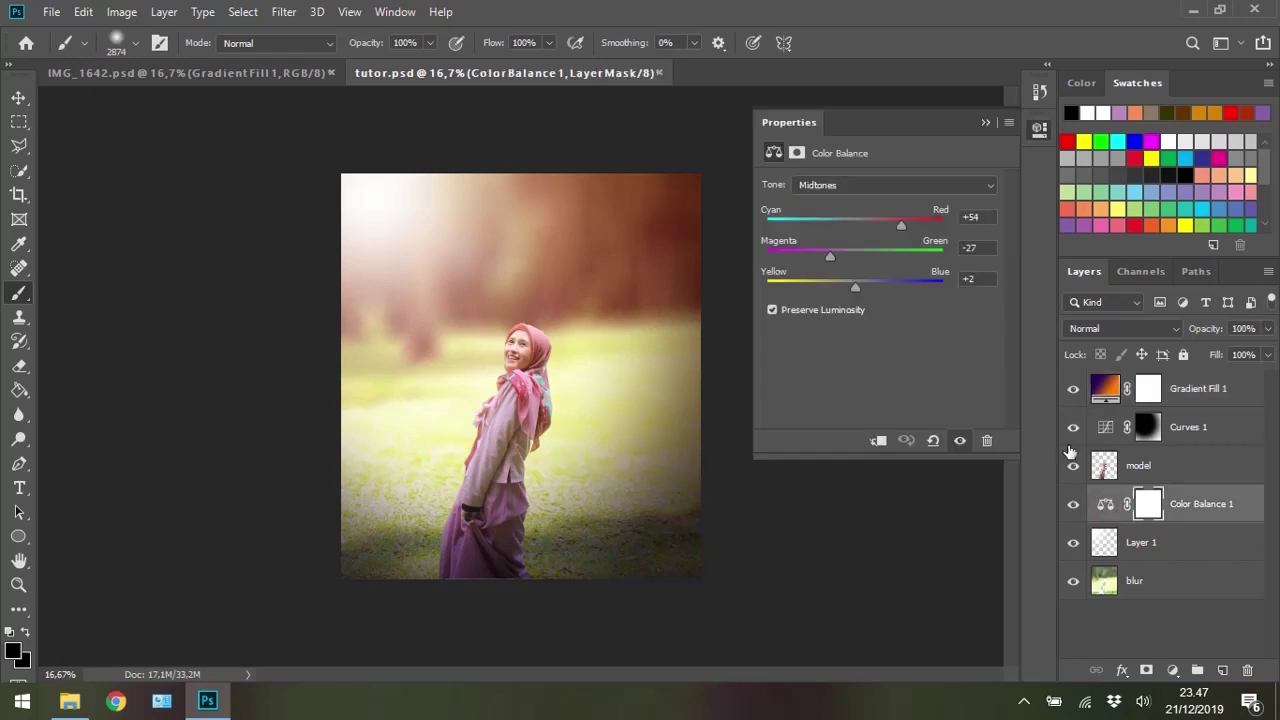
Shift the Color Balance 1 shadows toward red, magenta and blue
click(983, 186)
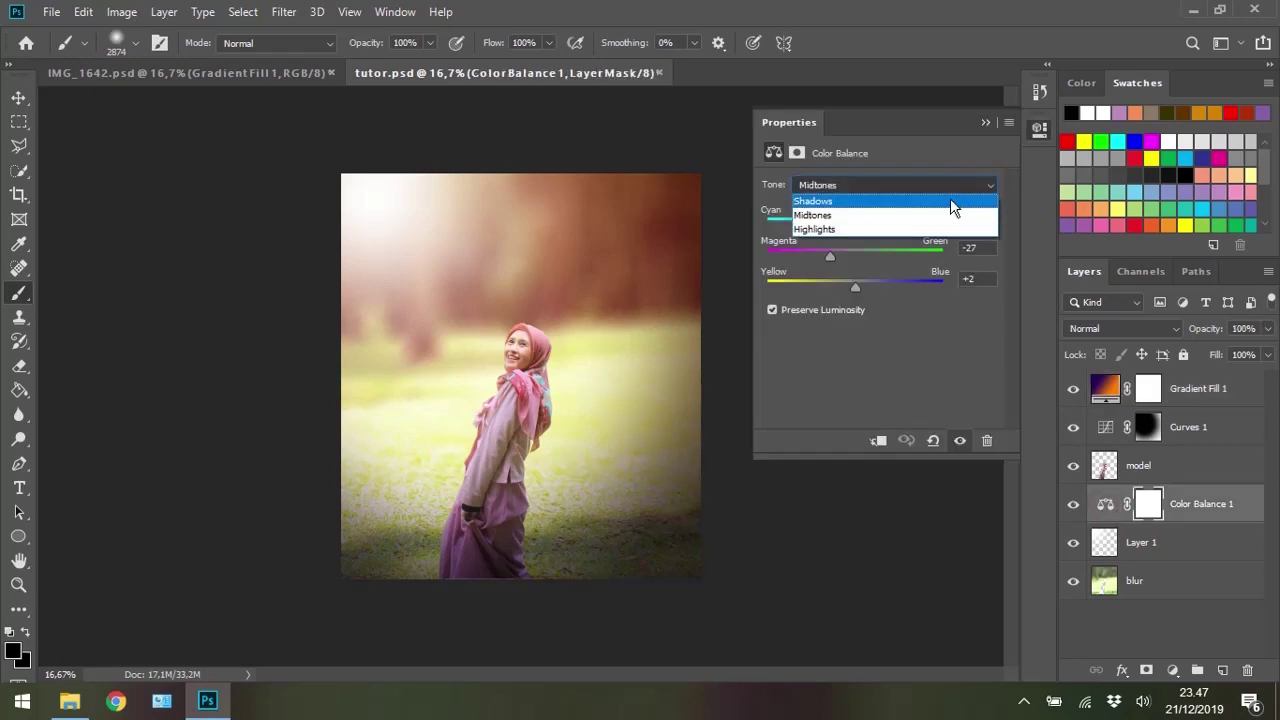
click(950, 201)
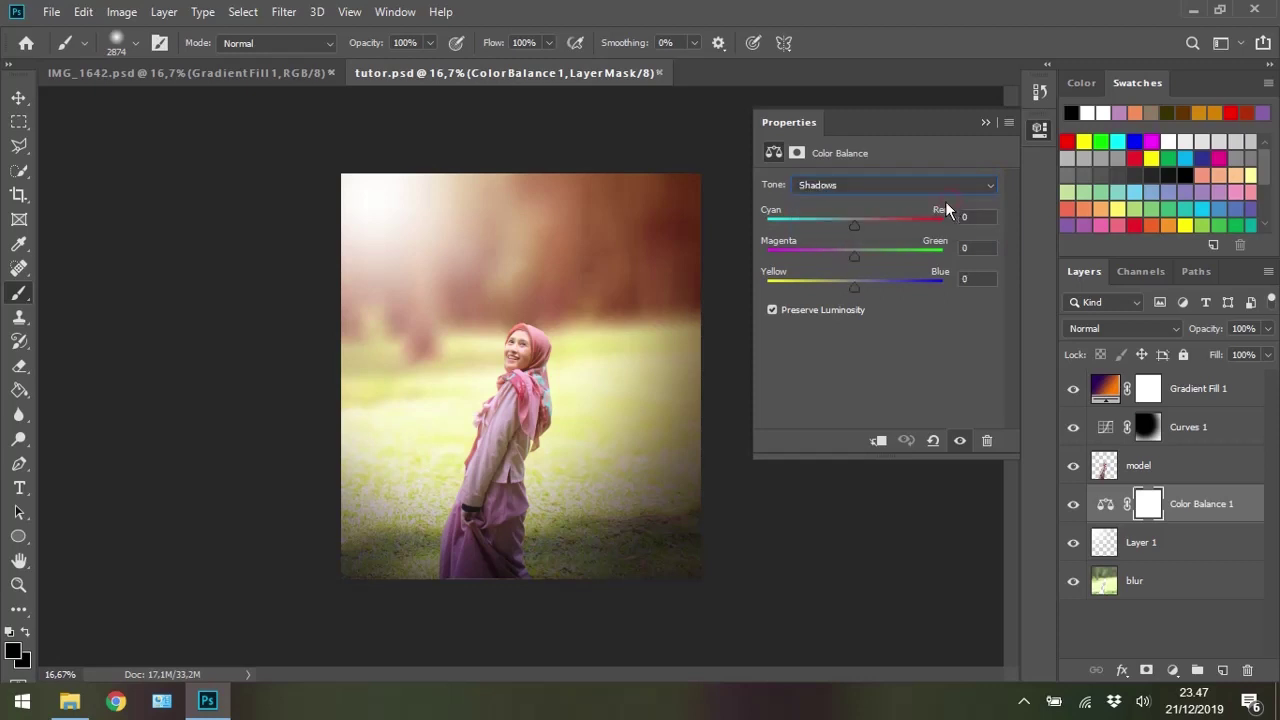
drag(854, 225, 908, 230)
drag(908, 230, 839, 254)
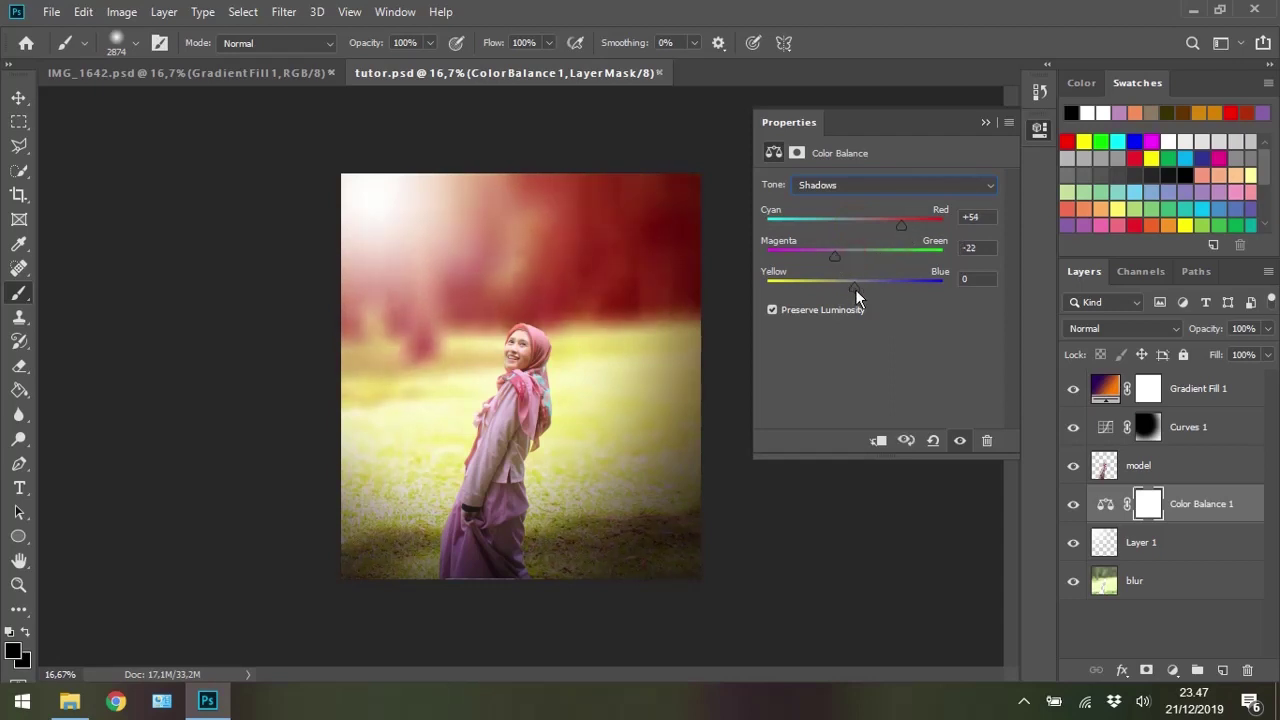
drag(855, 289, 894, 291)
mouse_move(899, 225)
mouse_down()
mouse_move(851, 223)
mouse_move(847, 209)
mouse_up()
Set the Color Balance 1 highlights to +43, +29, +22
click(988, 190)
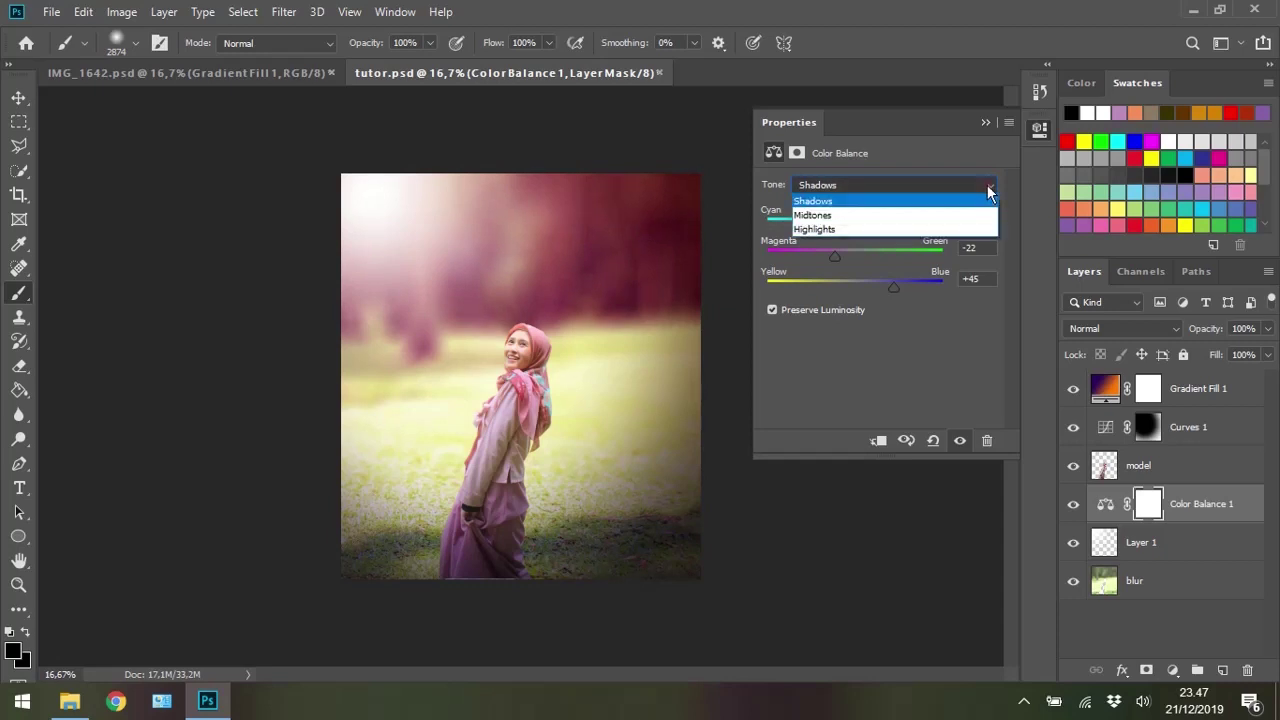
click(934, 229)
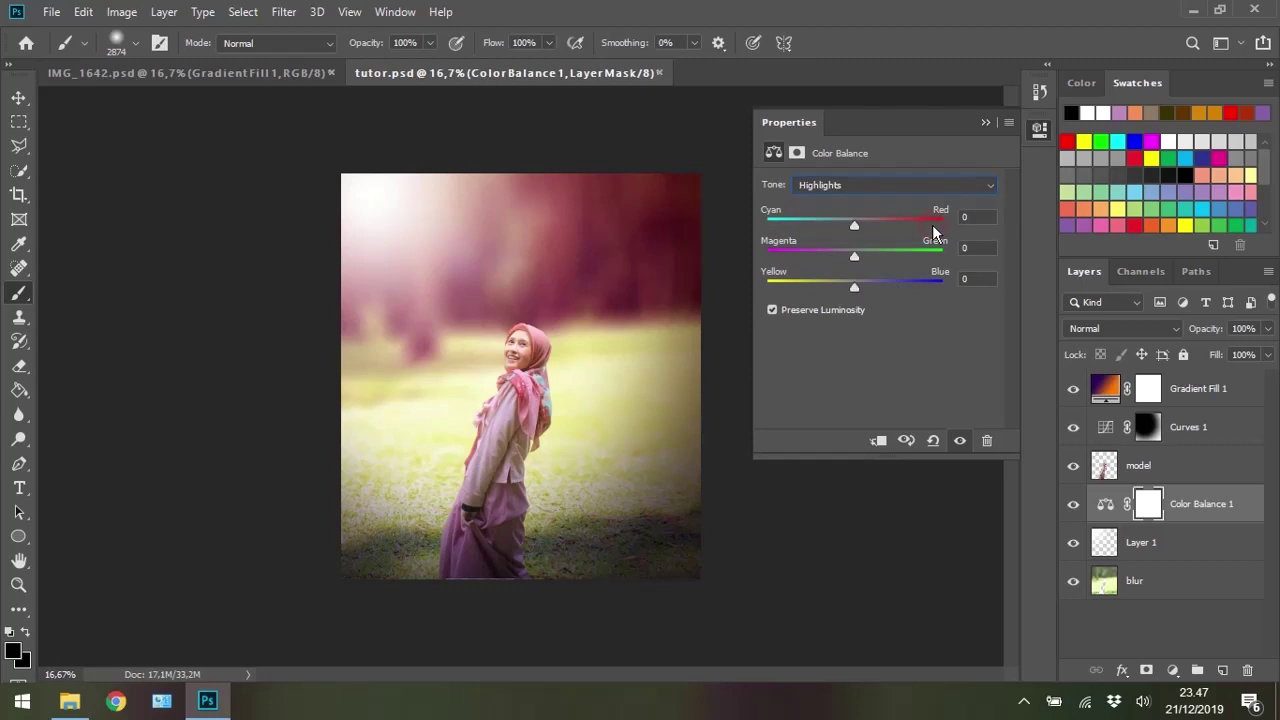
mouse_move(854, 228)
mouse_down()
mouse_move(913, 227)
mouse_move(824, 228)
mouse_move(875, 223)
mouse_move(880, 262)
mouse_move(916, 262)
mouse_move(845, 263)
mouse_move(896, 290)
mouse_move(843, 287)
mouse_move(875, 290)
mouse_up()
mouse_move(881, 226)
mouse_down()
mouse_move(849, 227)
mouse_move(892, 229)
mouse_move(880, 259)
mouse_up()
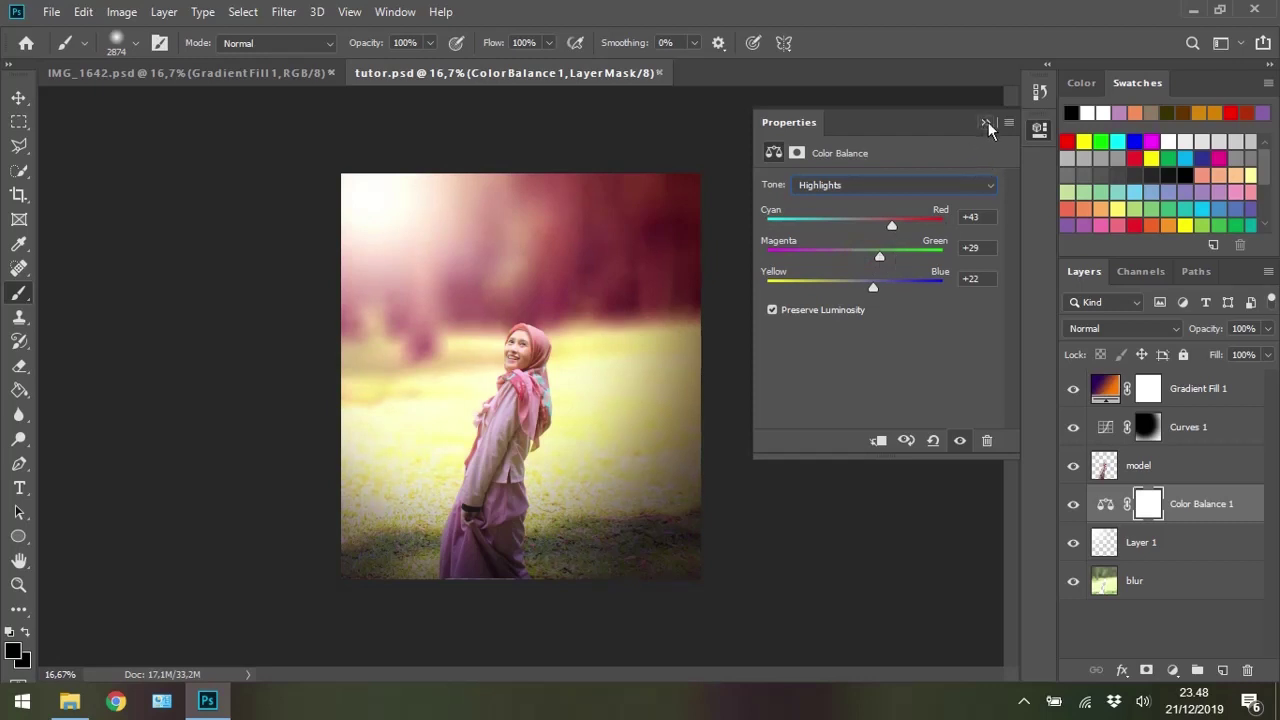
click(988, 122)
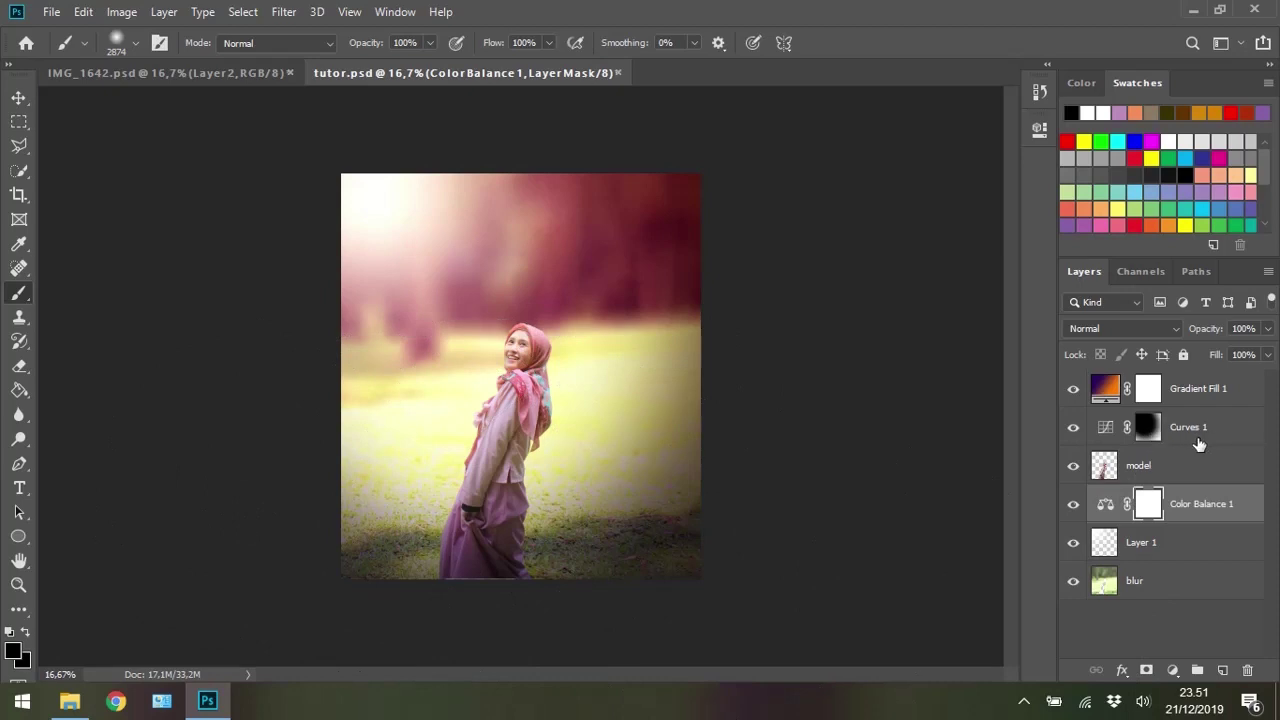
Paint white on the Curves 1 mask over the grass around the woman to spread the glow
click(1150, 430)
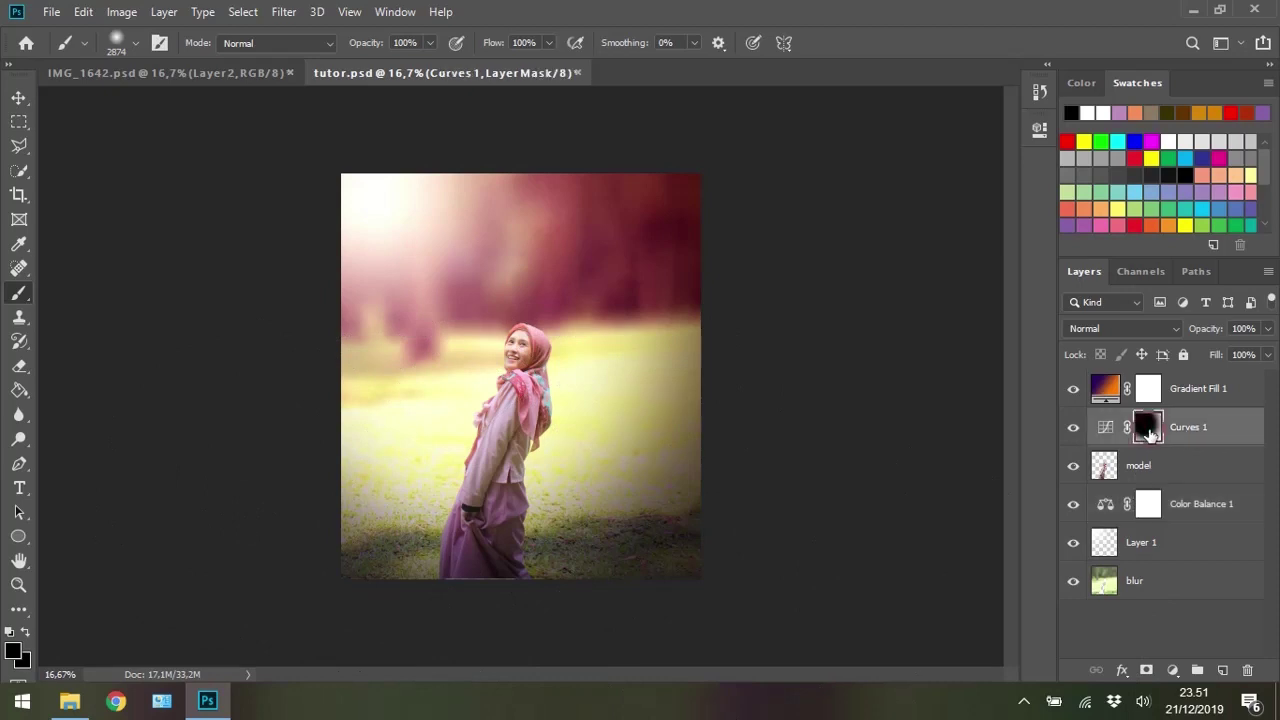
click(17, 296)
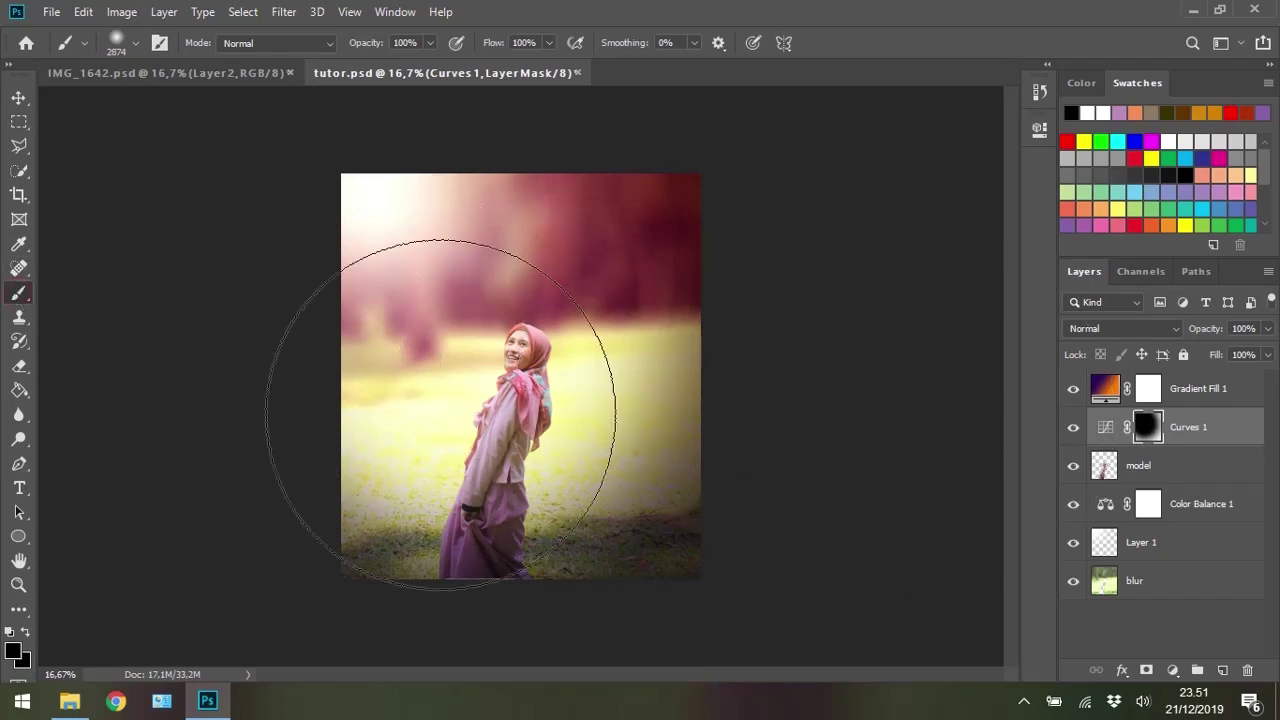
click(433, 438)
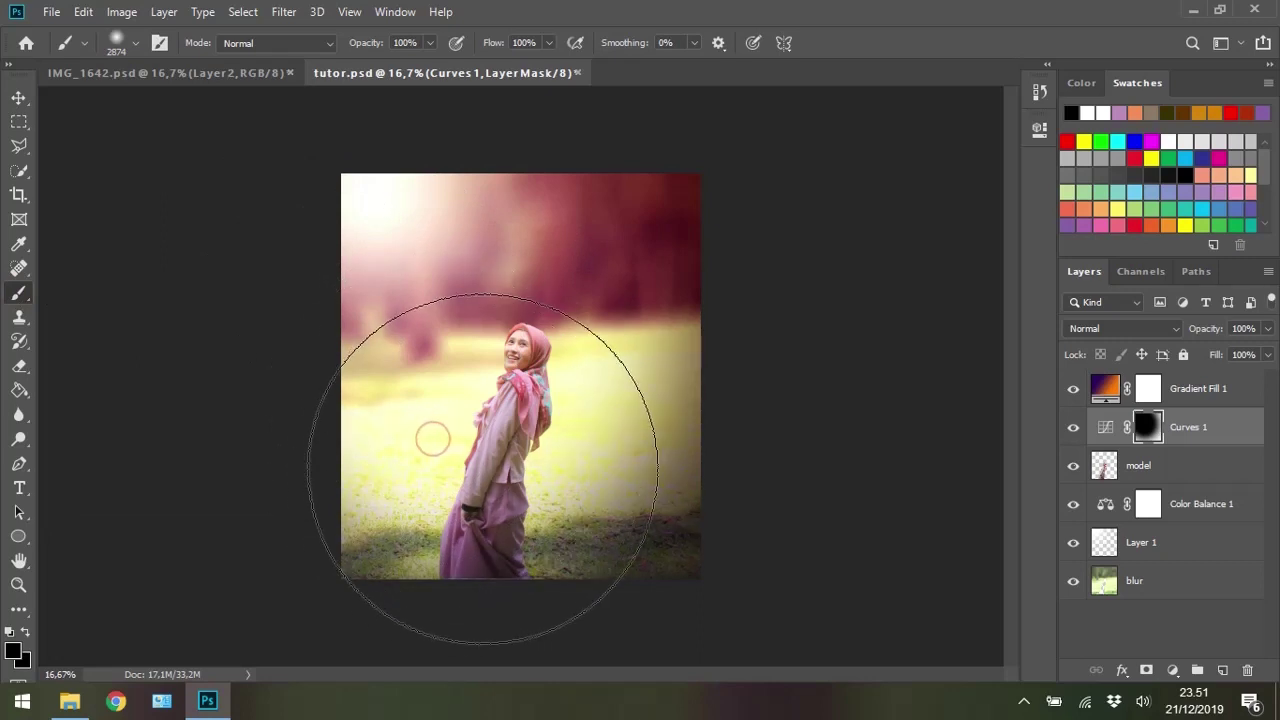
drag(520, 445, 568, 457)
click(566, 457)
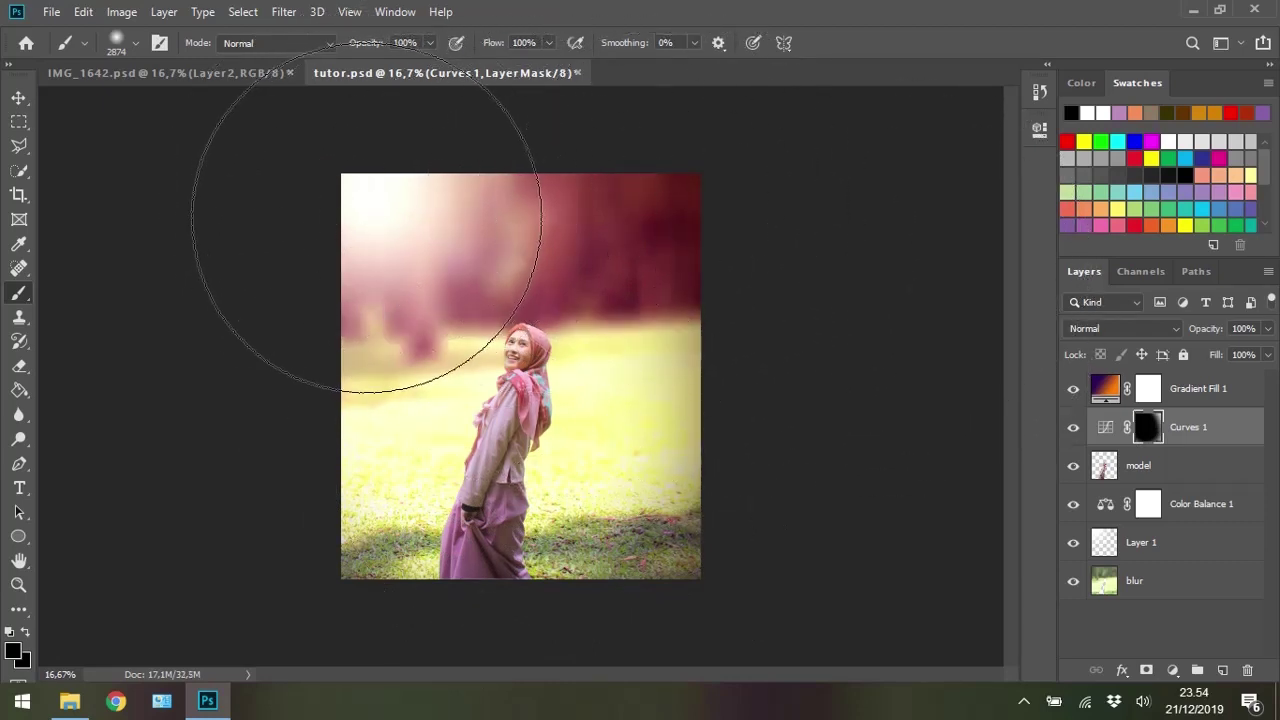
click(1152, 545)
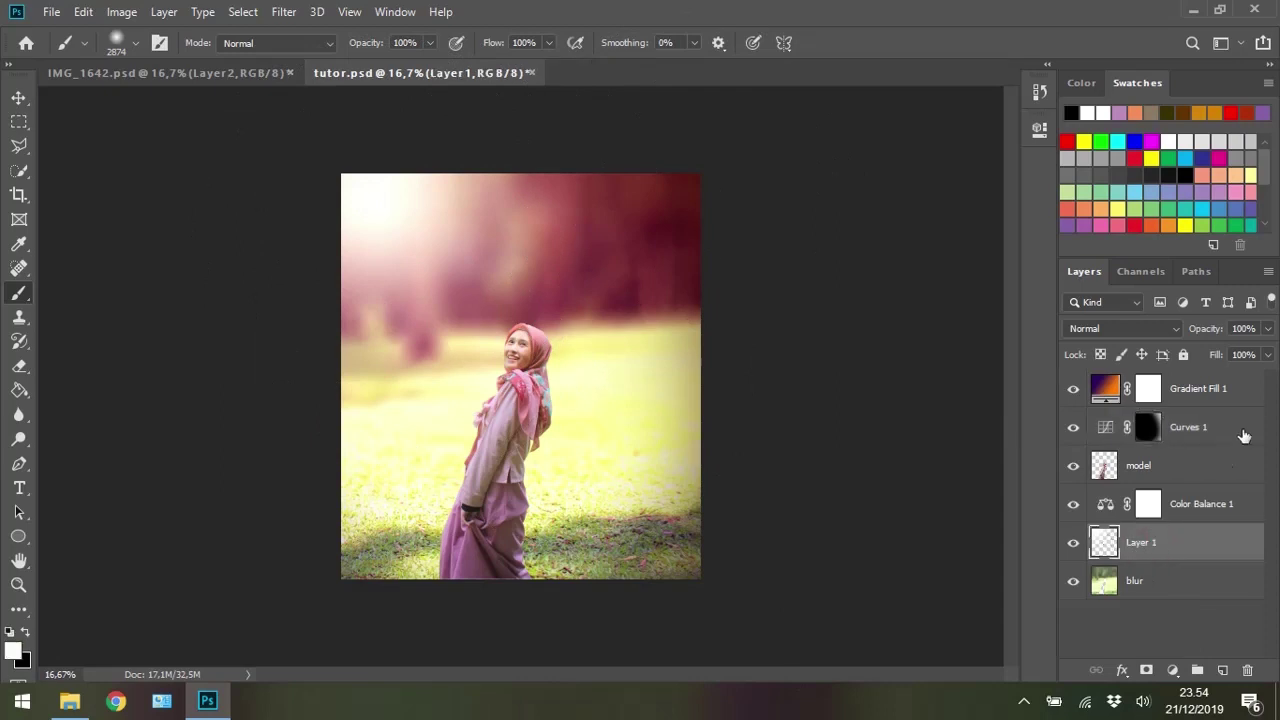
Lower Layer 1's opacity to exactly 60%
click(1267, 328)
drag(1267, 358, 1237, 356)
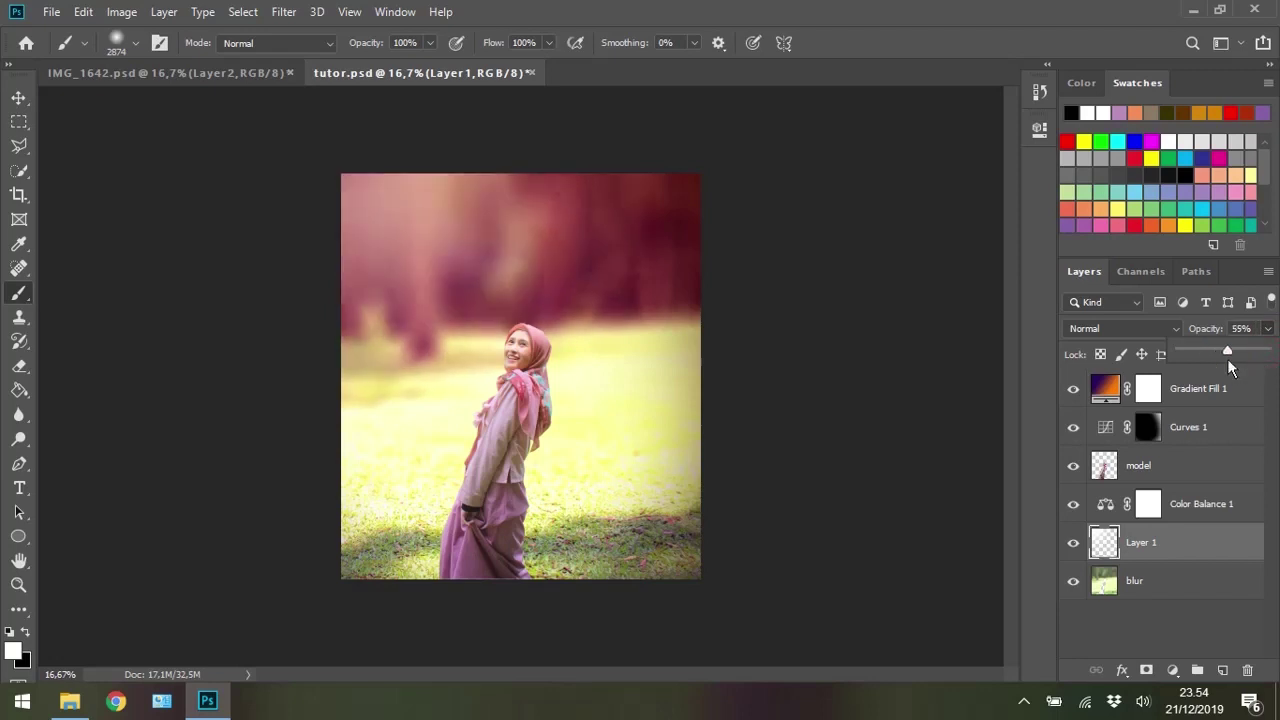
click(1206, 337)
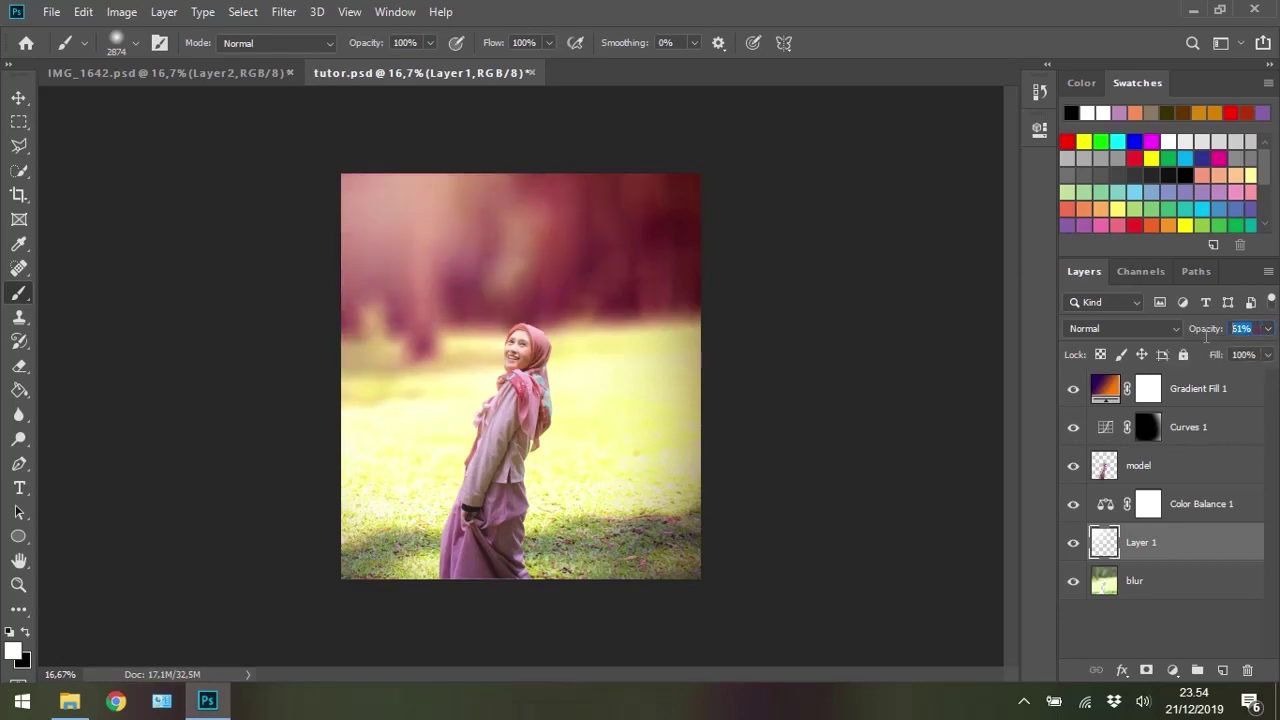
text(70)
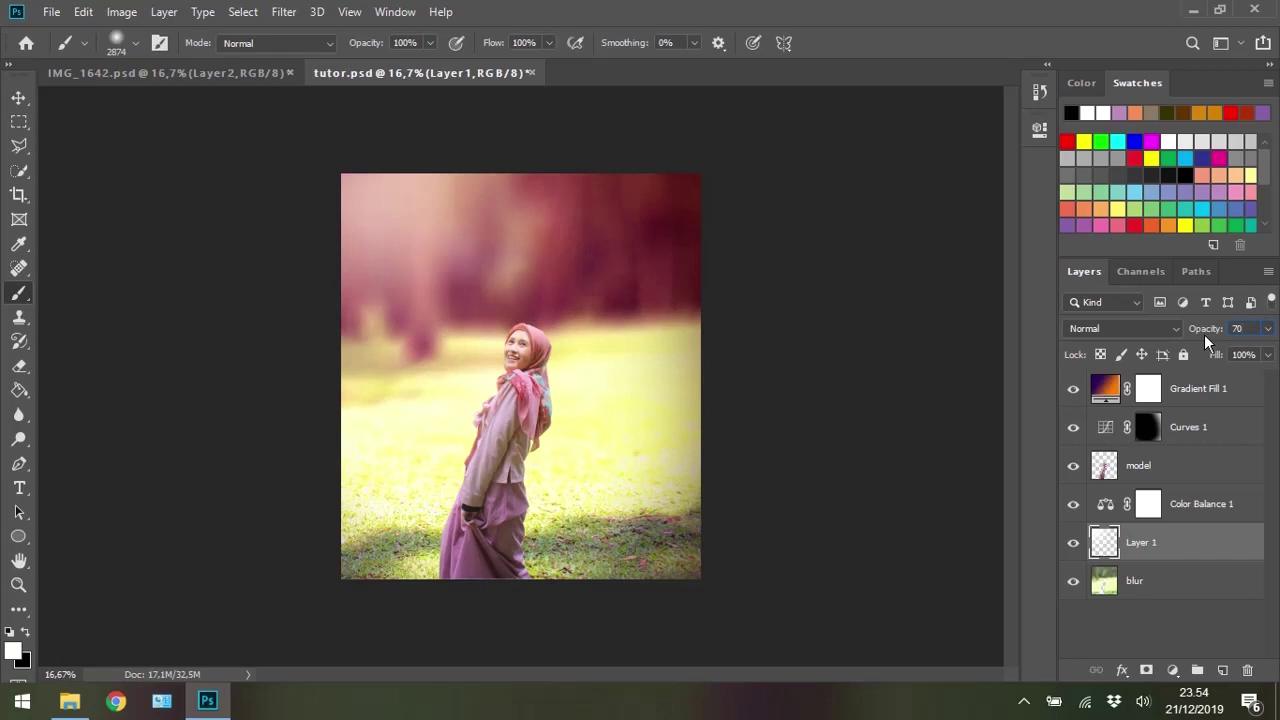
key(BackSpace)
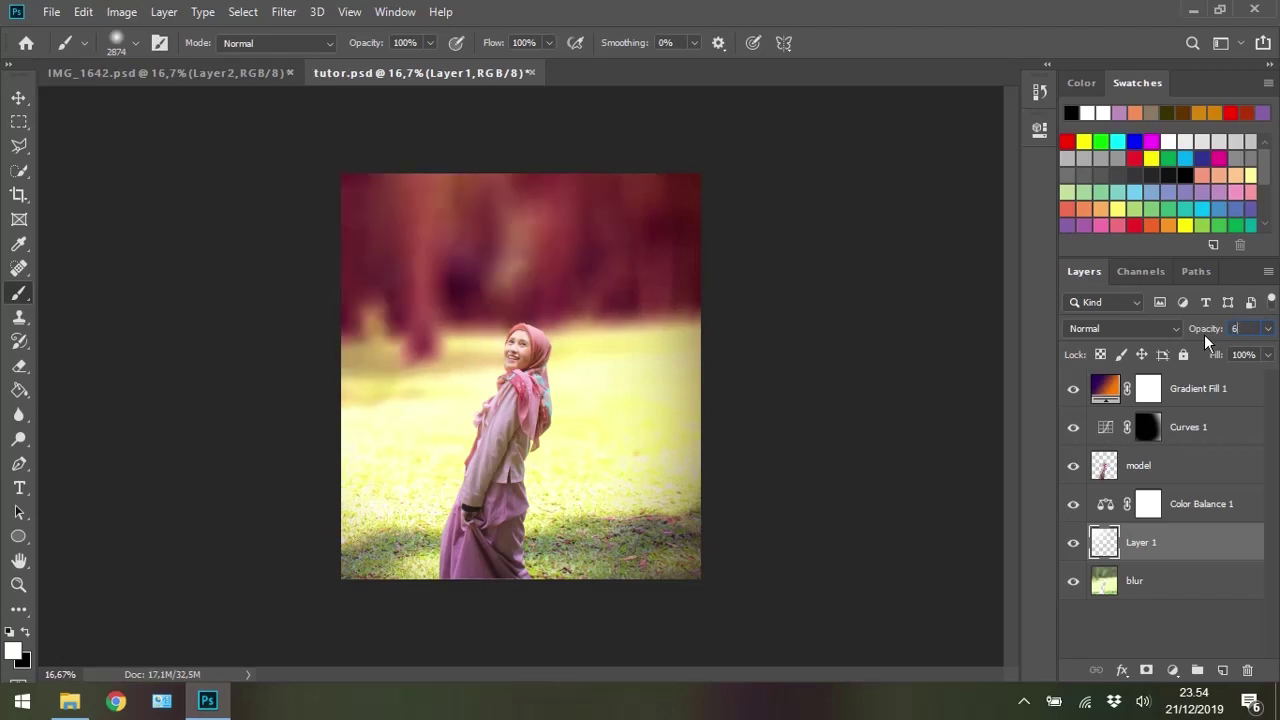
text(0)
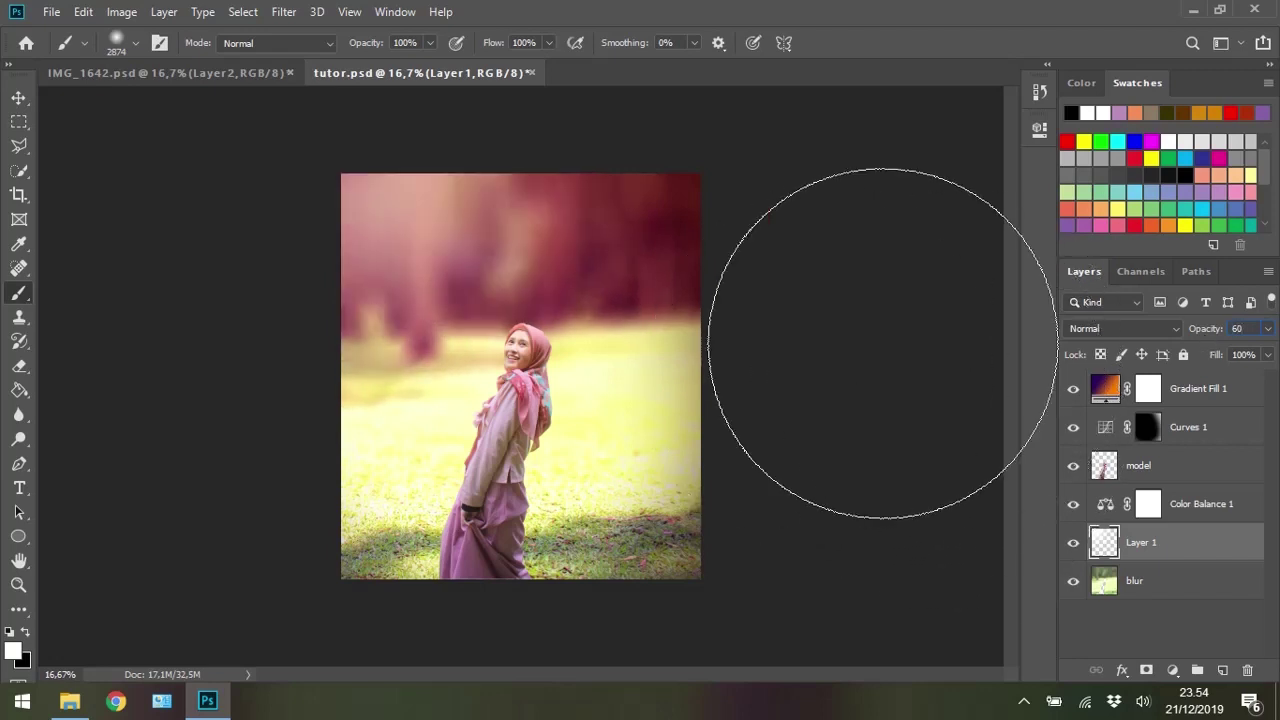
key(Return)
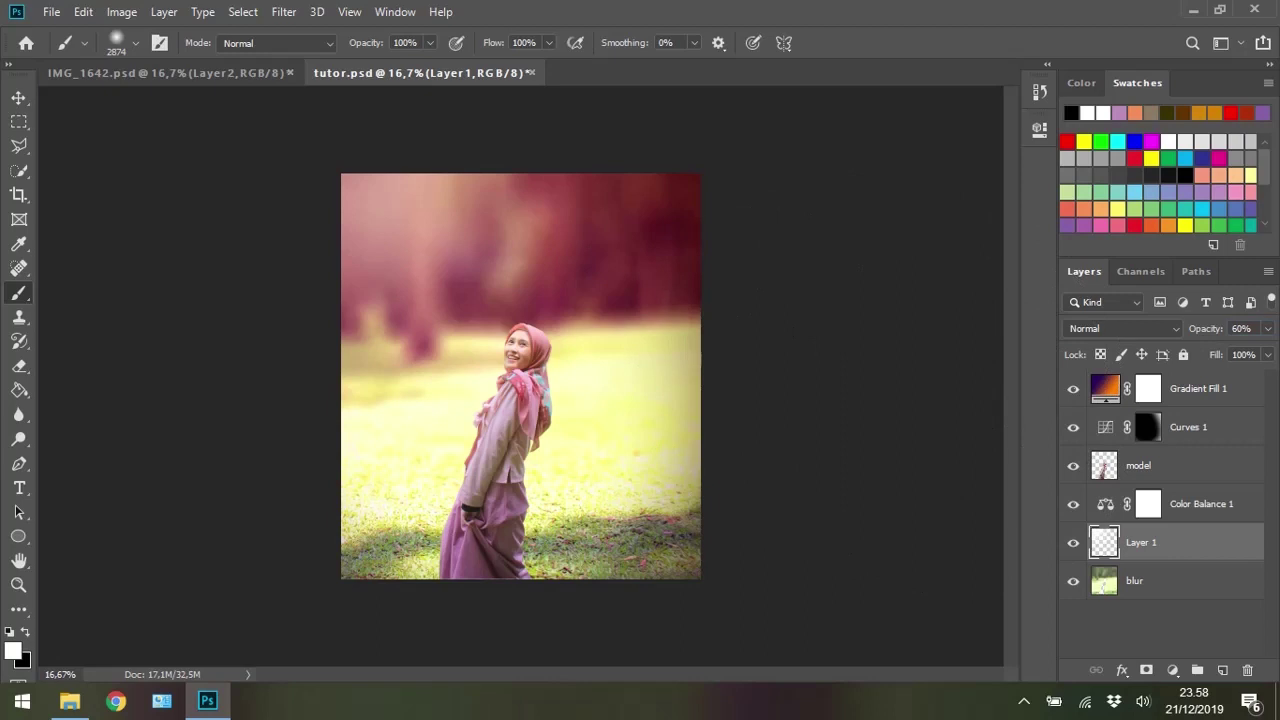